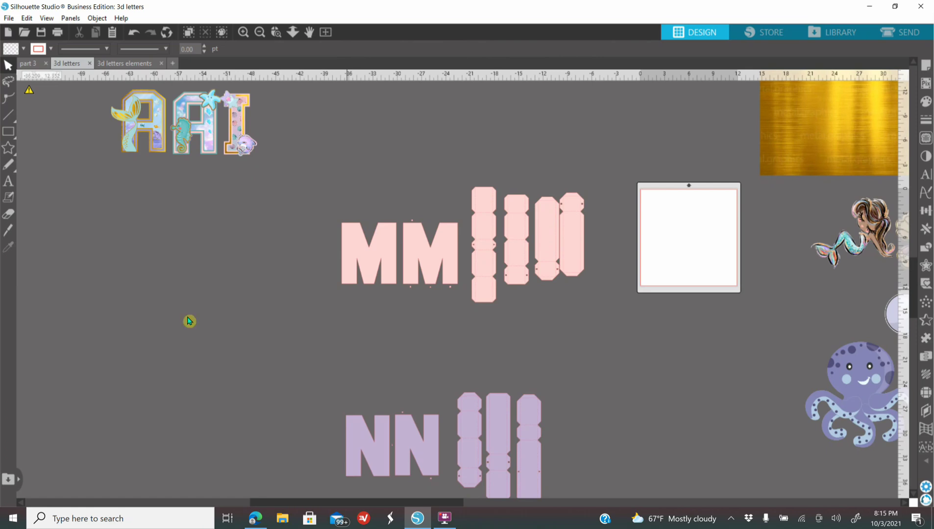
Step: Duplicate the first pink M and place the copy directly to the left of the original
left_click(277, 33)
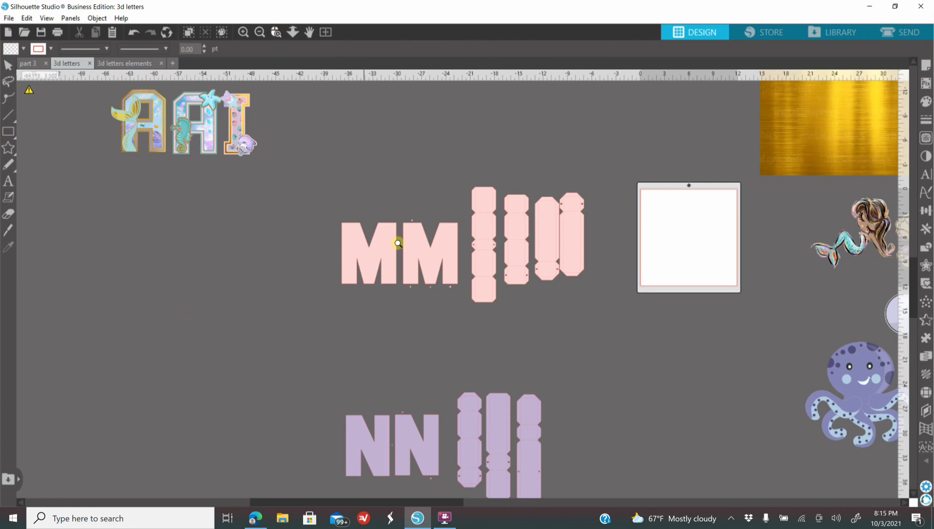
left_click(421, 269)
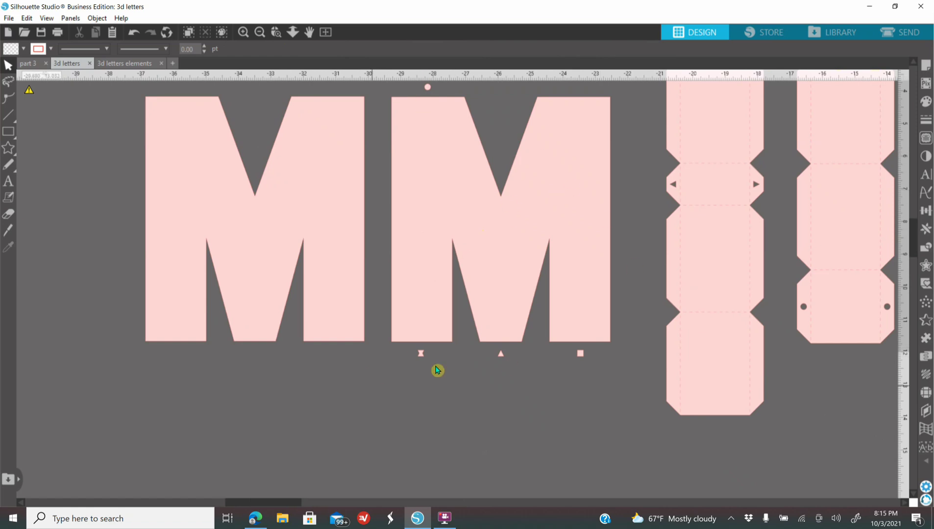
left_click(265, 34)
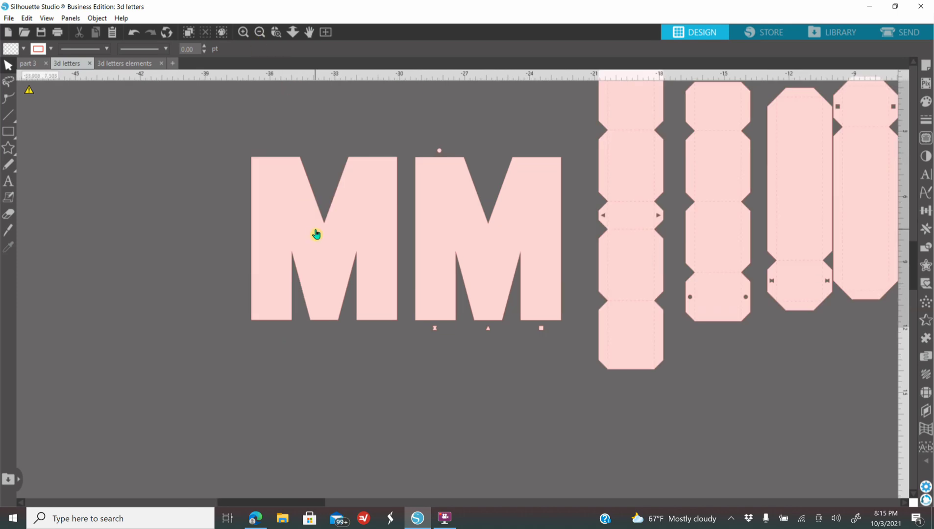
left_click(316, 234)
right_click(317, 235)
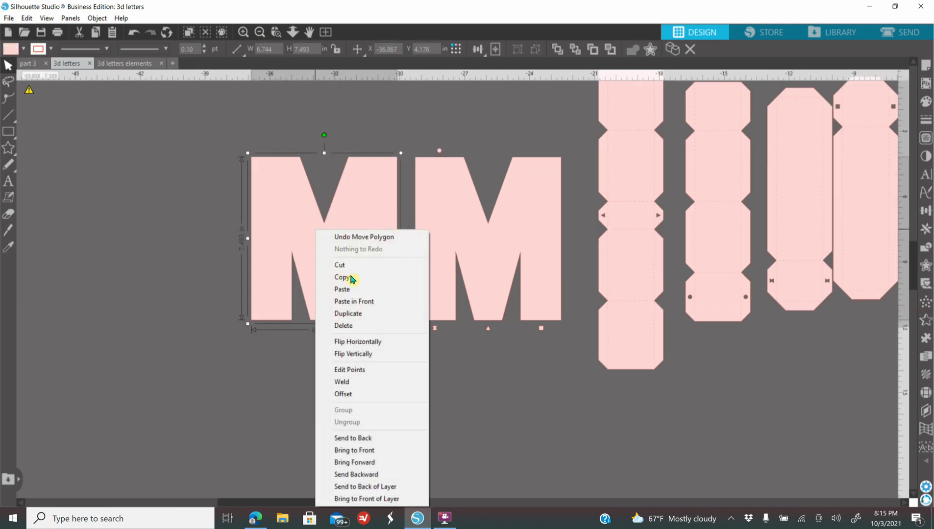
left_click(358, 314)
left_click_drag(352, 265, 186, 265)
Step: Duplicate the first purple N and place the copy directly to the left of the original
left_click(259, 32)
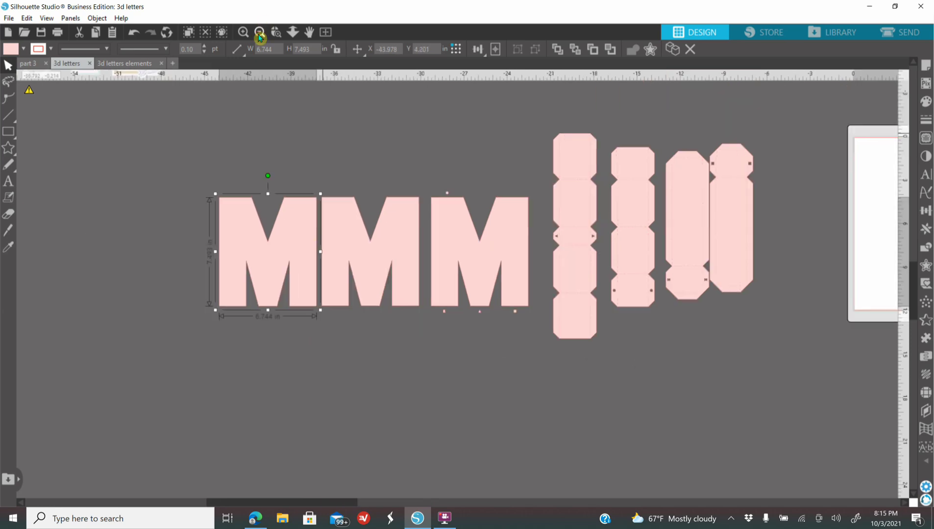
left_click(259, 32)
scroll(418, 343, "down", 3)
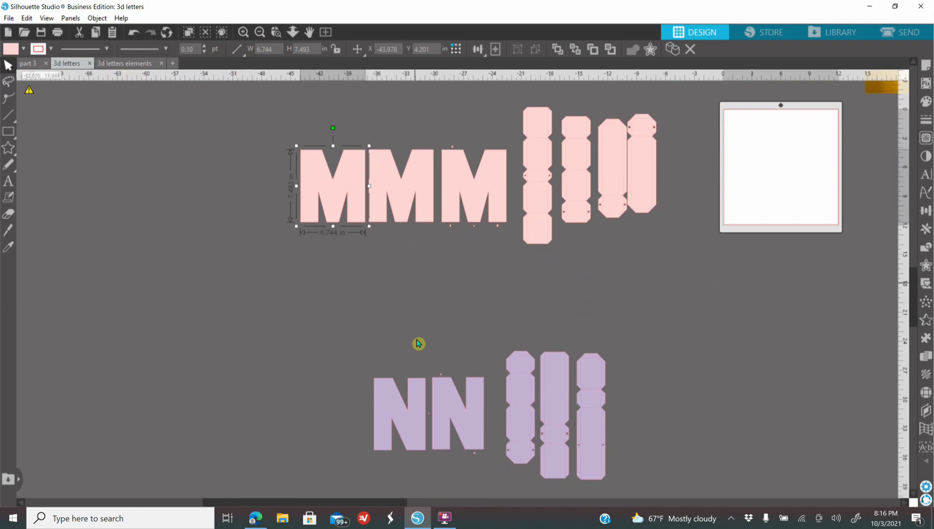
right_click(413, 387)
left_click(474, 192)
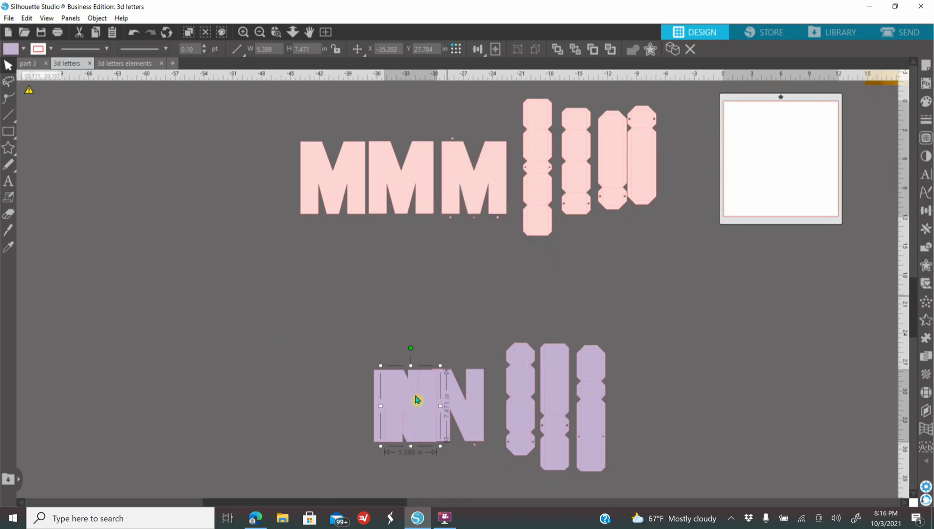
left_click_drag(387, 406, 327, 409)
left_click(273, 302)
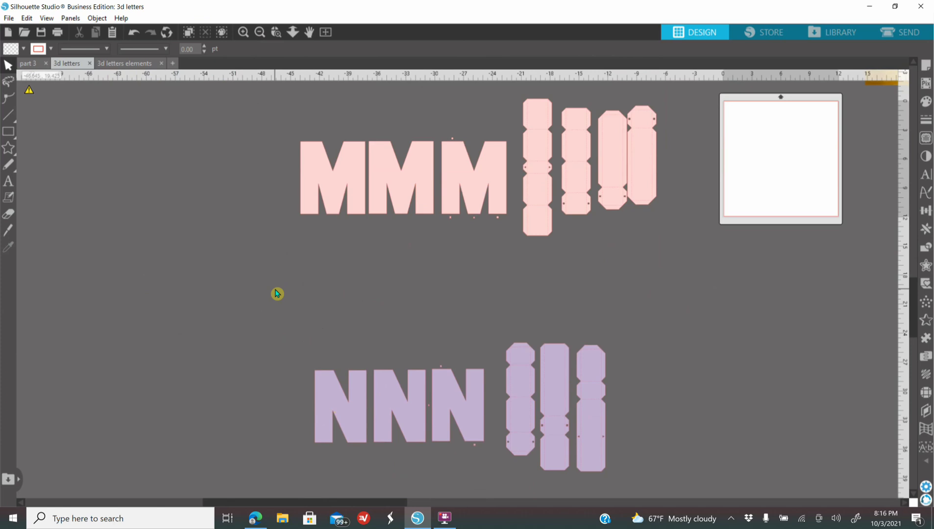
Step: Flip the leftmost purple N horizontally, and flip it back to its original orientation
left_click(364, 417)
right_click(365, 417)
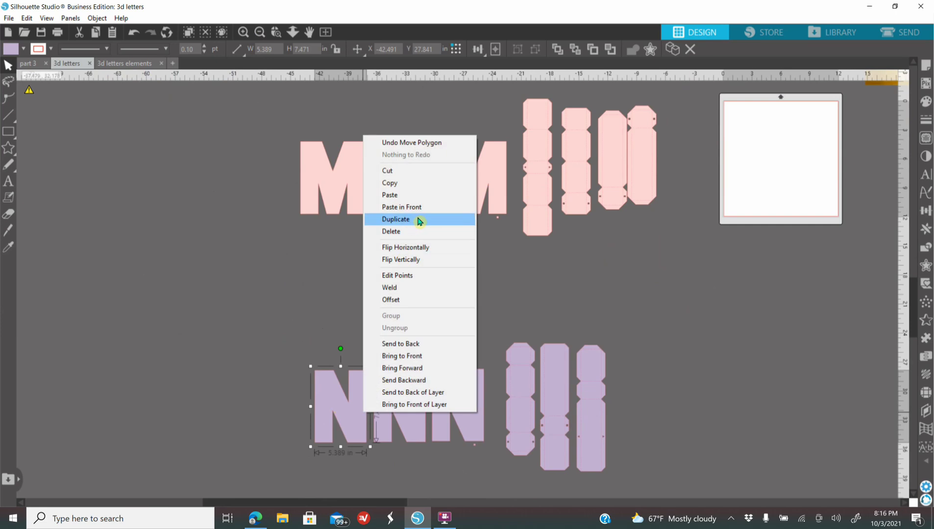
left_click(434, 250)
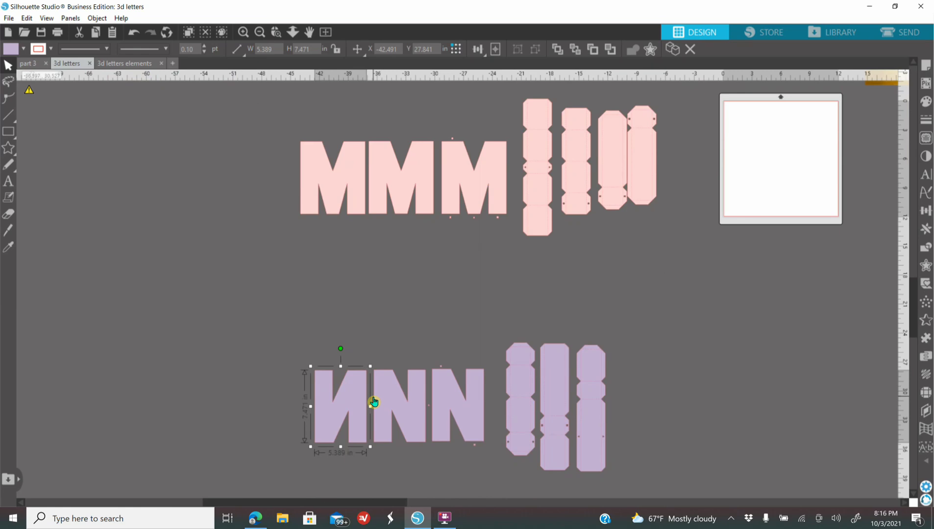
right_click(351, 416)
left_click(429, 246)
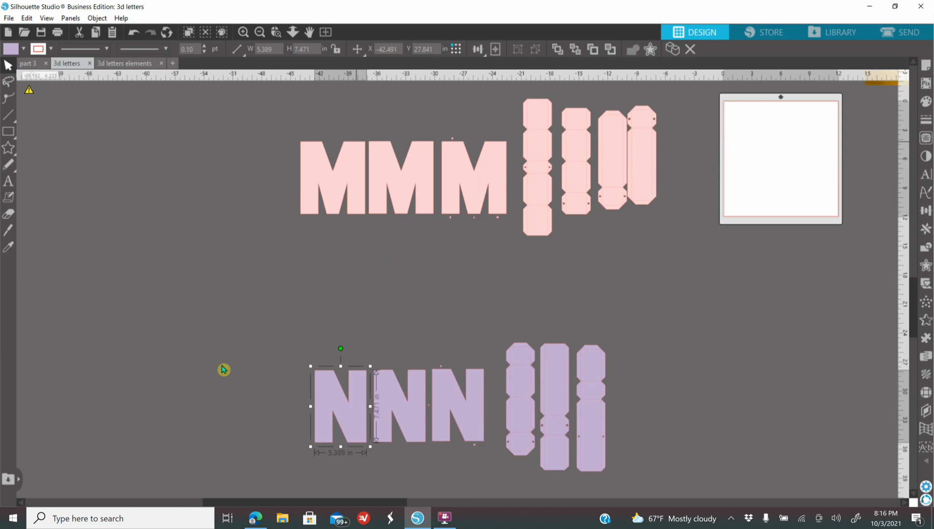
Step: Select 12x12 as the media size in the page setup
left_click_drag(392, 504, 527, 427)
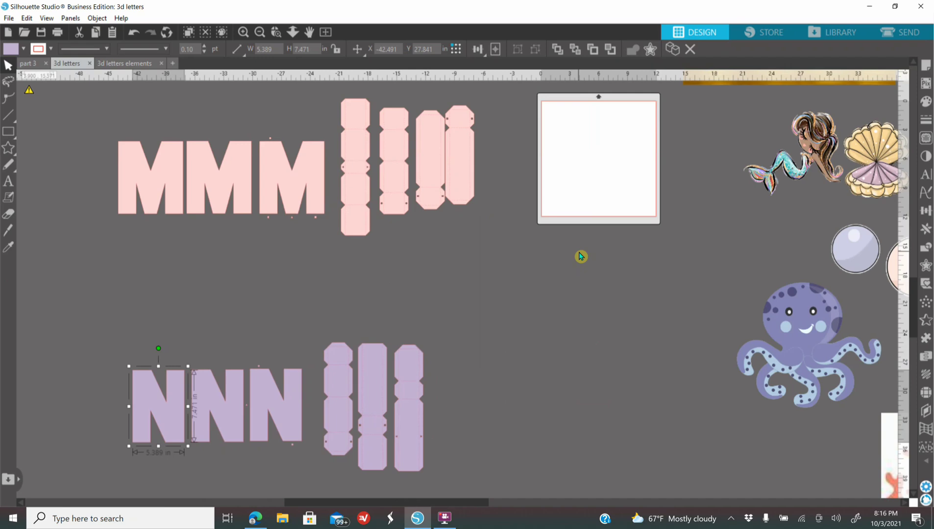
left_click(260, 32)
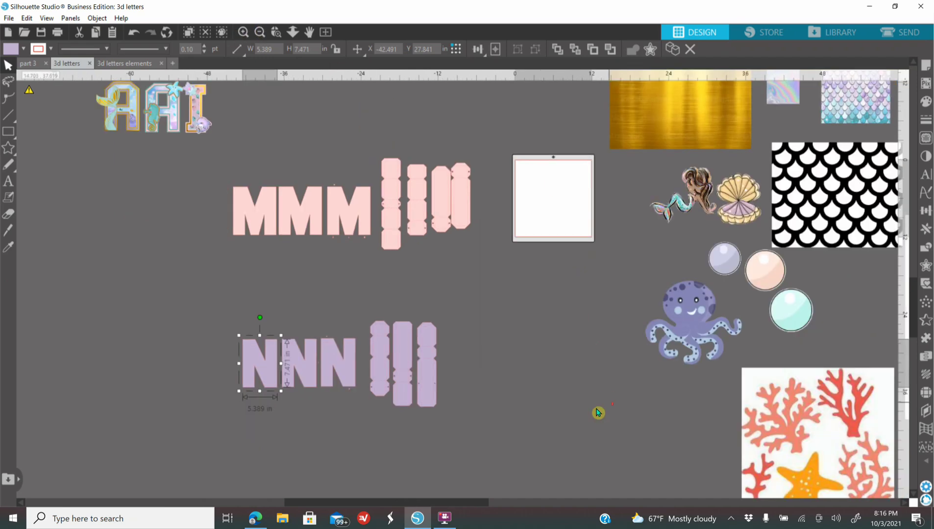
scroll(556, 367, "up", 4)
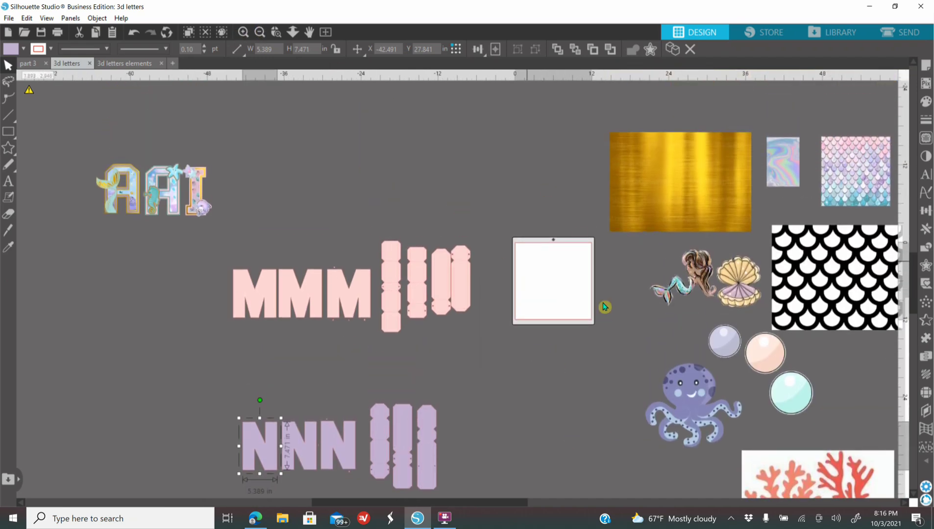
left_click(926, 69)
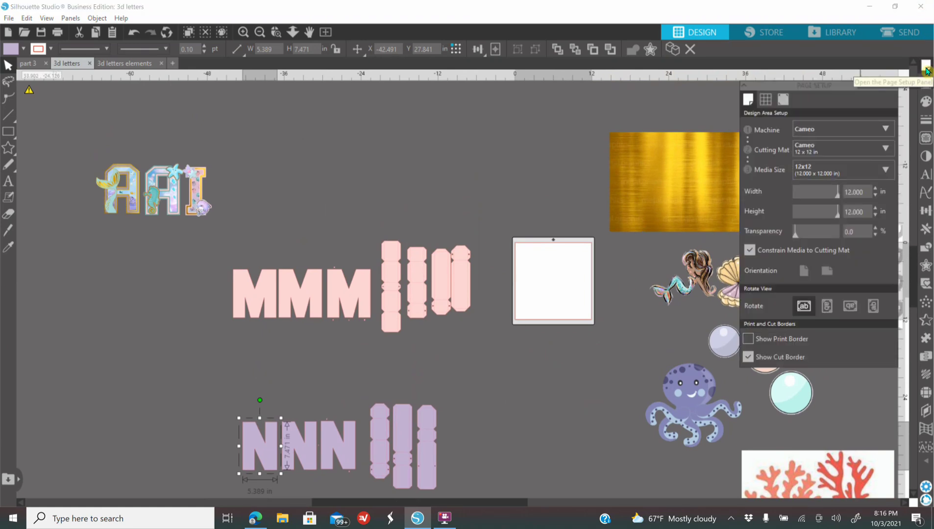
left_click(815, 177)
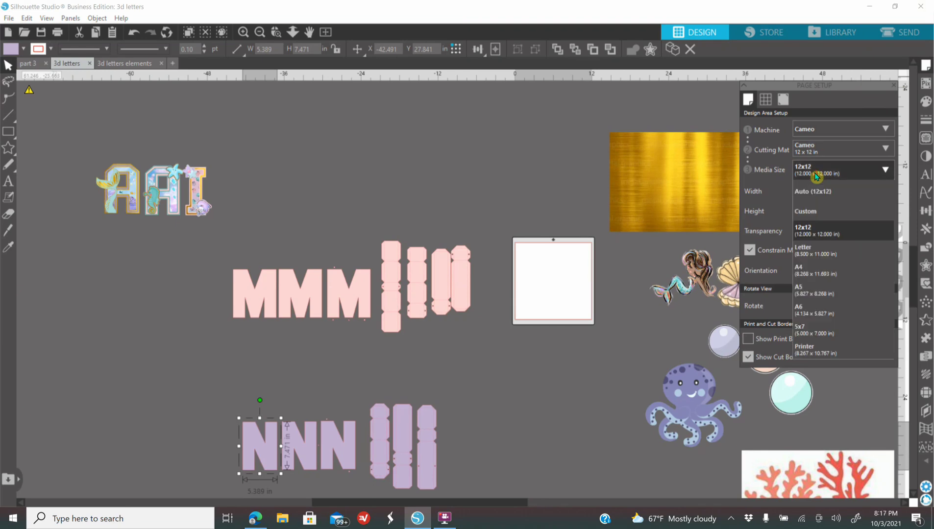
left_click(817, 233)
left_click(596, 414)
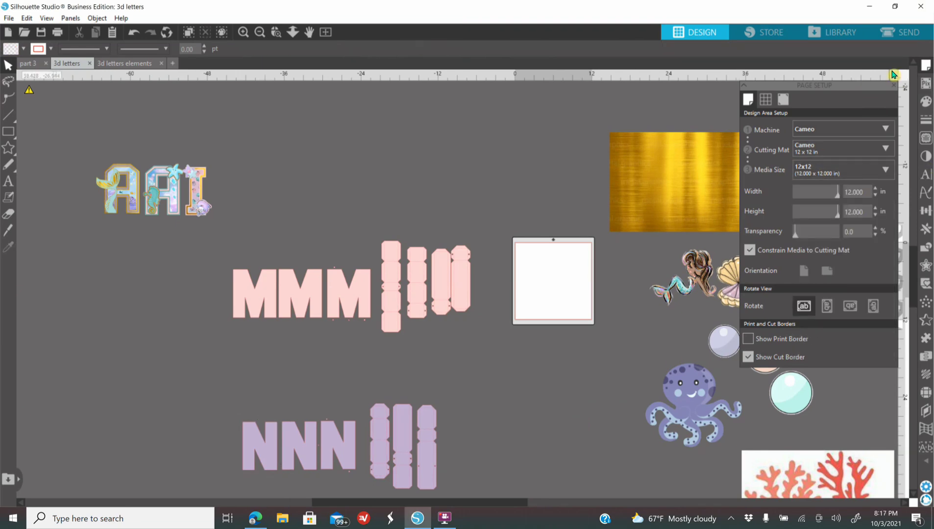
Step: Look over the mermaid graphics, gold texture, scale patterns, pearls, coral and seaweed images beside the page
left_click_drag(525, 504, 619, 504)
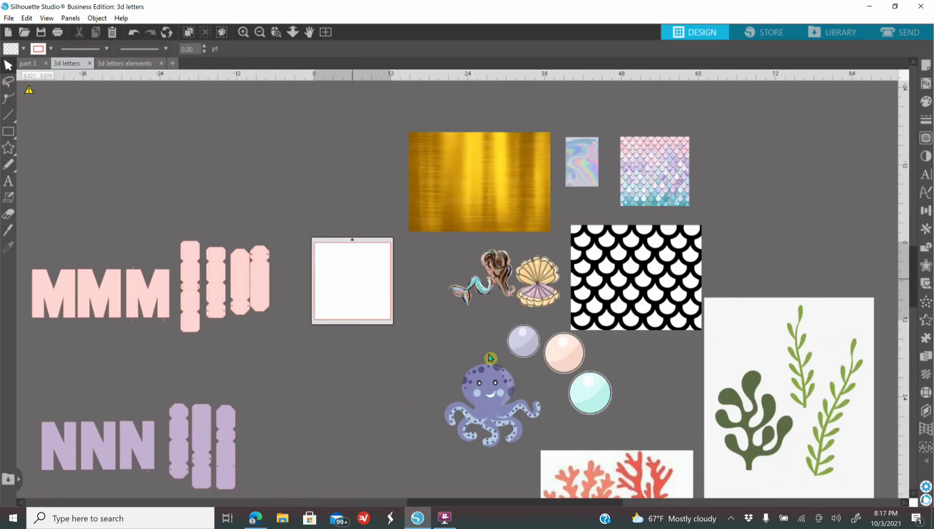
left_click(260, 33)
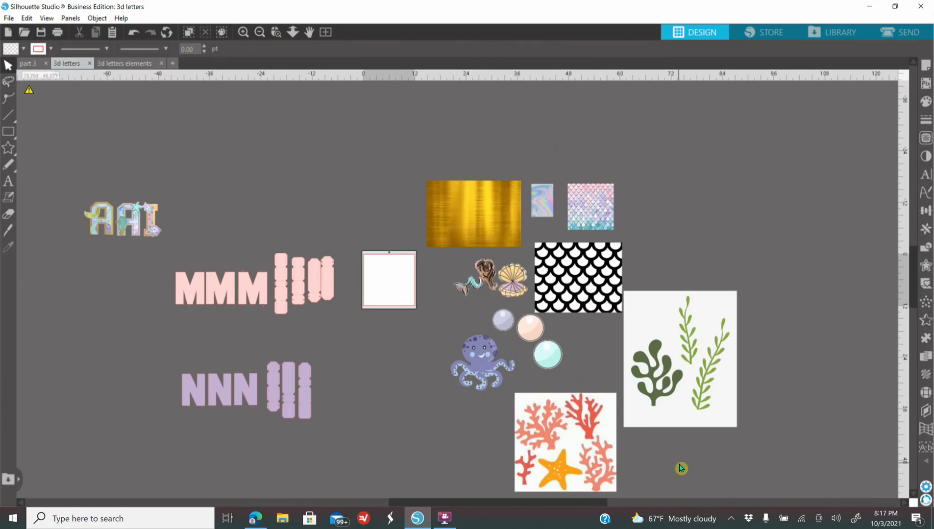
left_click_drag(441, 504, 401, 504)
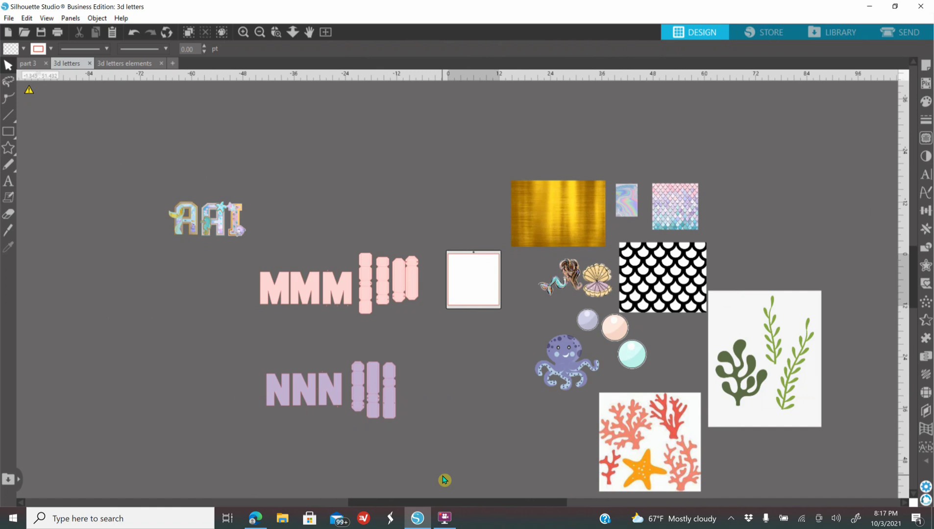
left_click(243, 32)
left_click(244, 32)
scroll(487, 414, "down", 2)
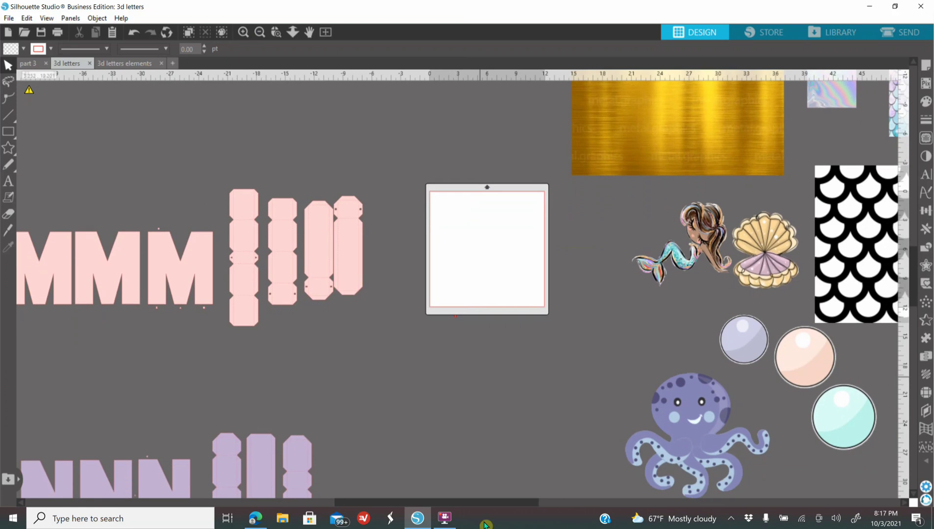
scroll(312, 340, "left", 5)
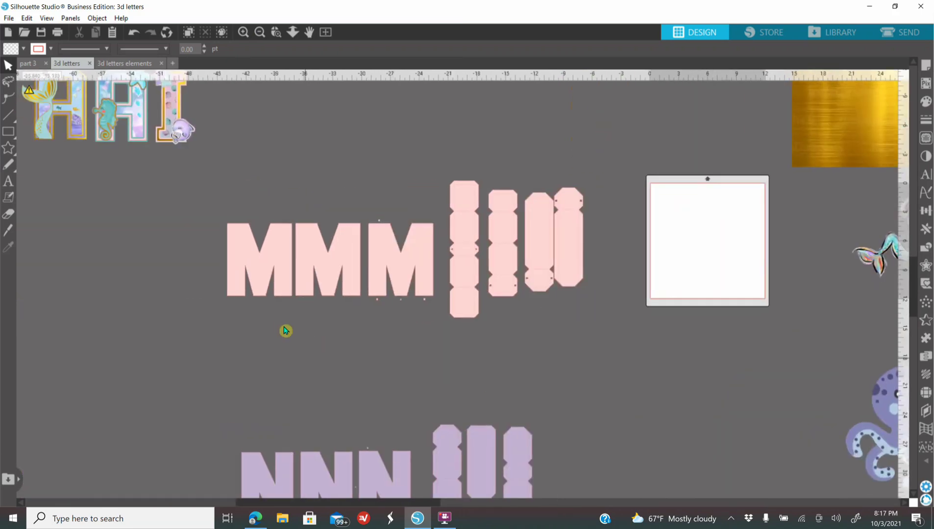
Step: Duplicate the leftmost pink M and place the copy in the empty area above the page
left_click(266, 278)
right_click(266, 278)
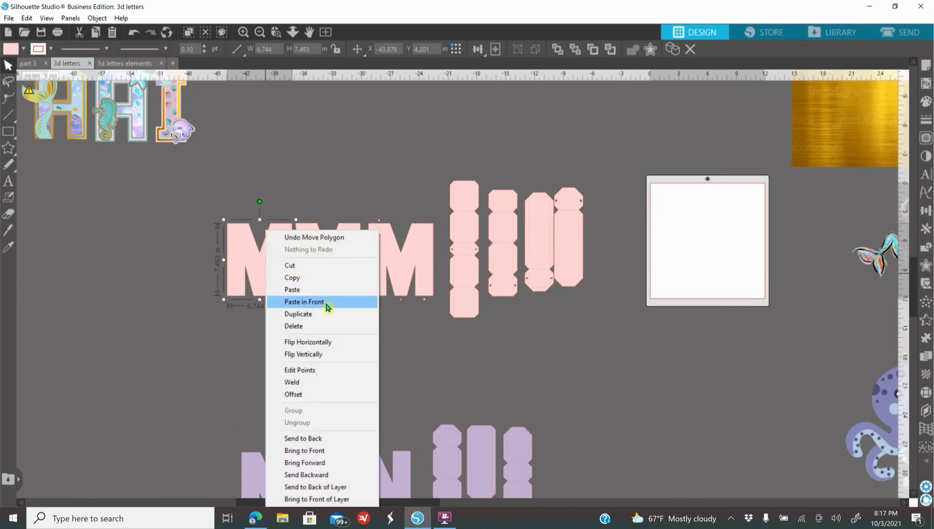
left_click(310, 322)
left_click_drag(271, 292, 642, 176)
scroll(608, 351, "up", 1)
scroll(606, 355, "up", 4)
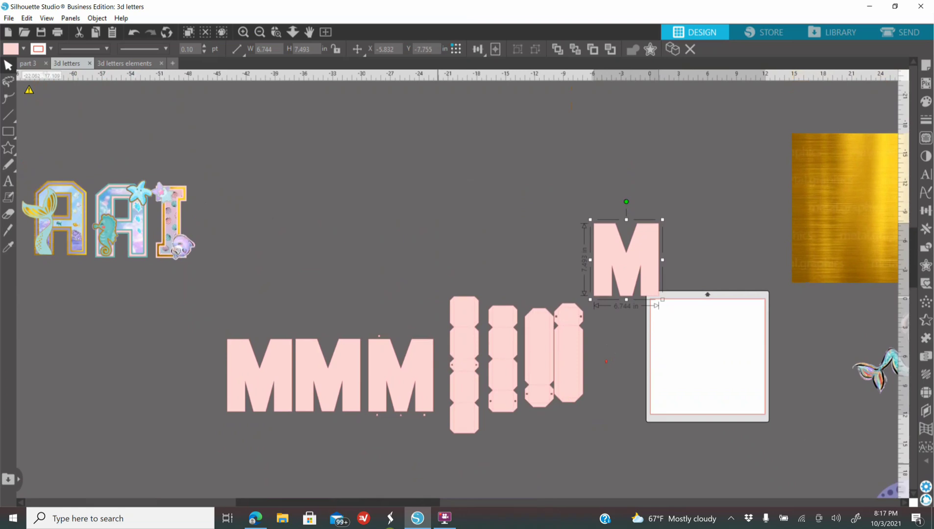
left_click_drag(426, 502, 508, 490)
scroll(500, 470, "up", 3)
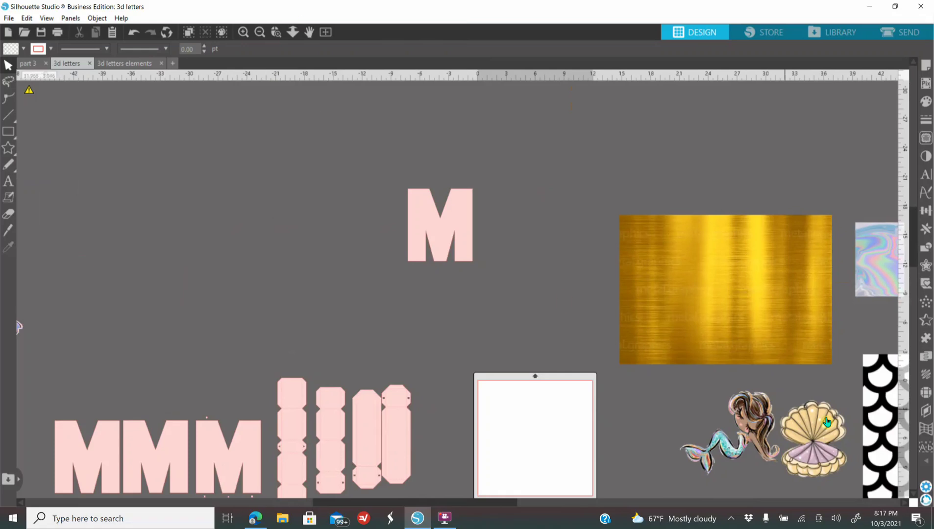
Step: Move the black-and-white scale pattern to the left of the separate M and adjust the spacing between them
left_click_drag(874, 432, 167, 241)
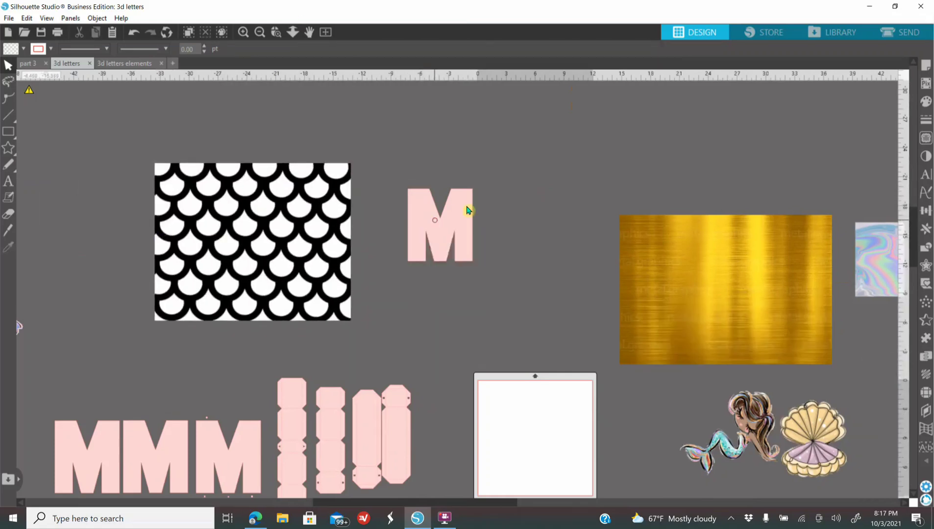
left_click_drag(435, 222, 482, 203)
left_click_drag(311, 266, 343, 237)
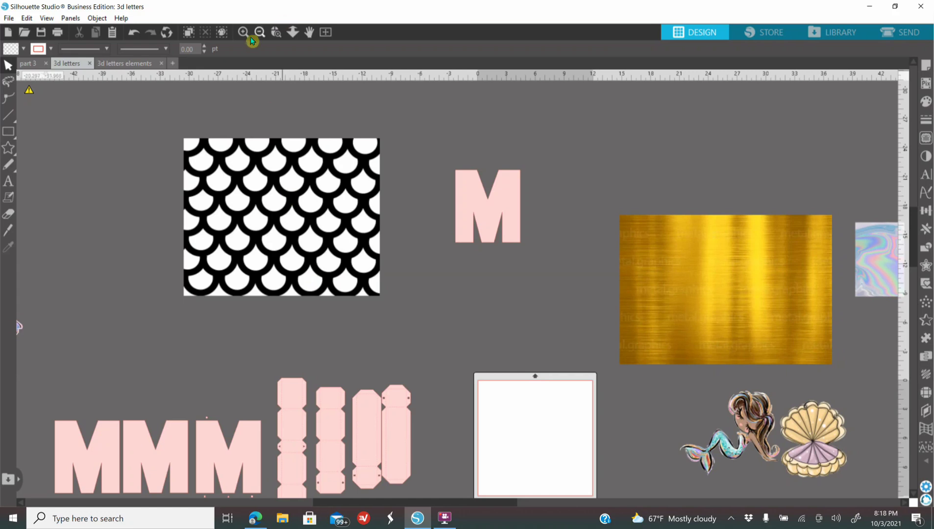
Step: Trace the whole black-and-white scale pattern with a threshold of 62%, and delete the source image from behind the trace lines
left_click(245, 33)
scroll(405, 347, "up", 1)
scroll(408, 349, "up", 3)
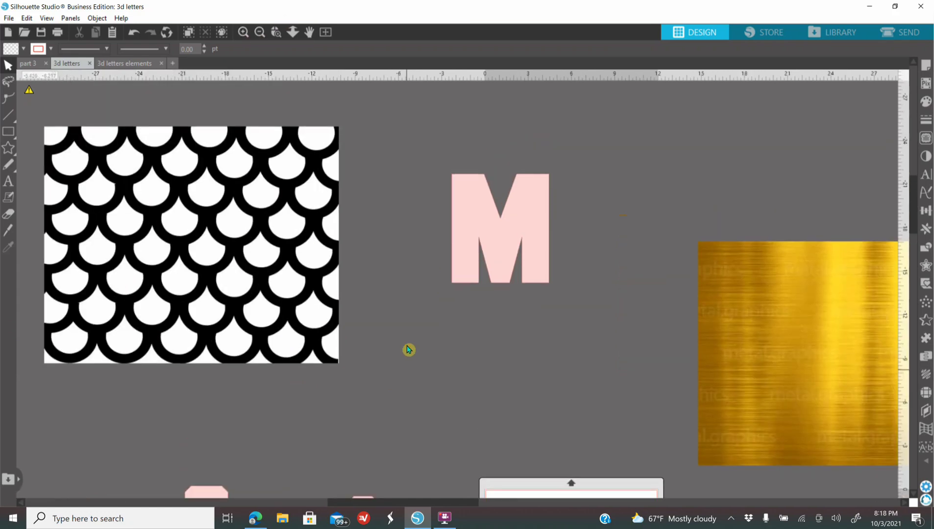
left_click_drag(456, 503, 417, 503)
scroll(455, 457, "up", 1)
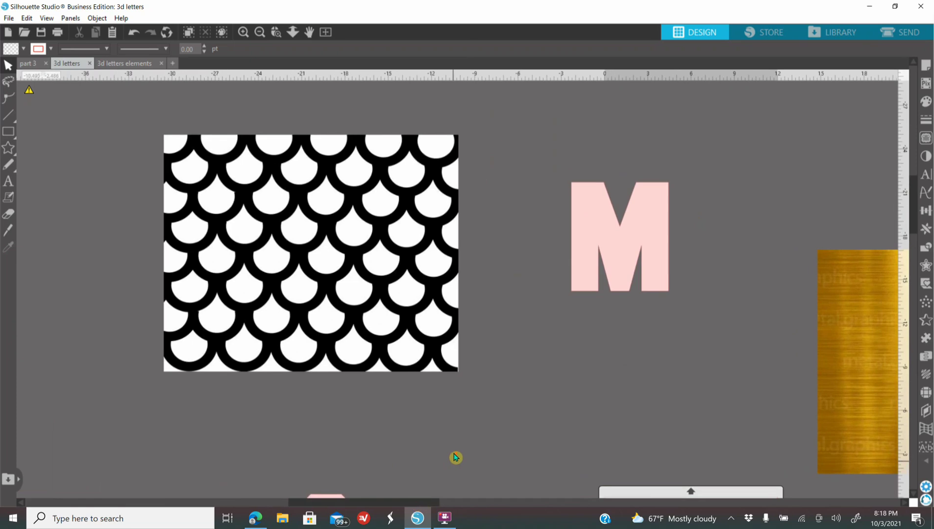
left_click(925, 138)
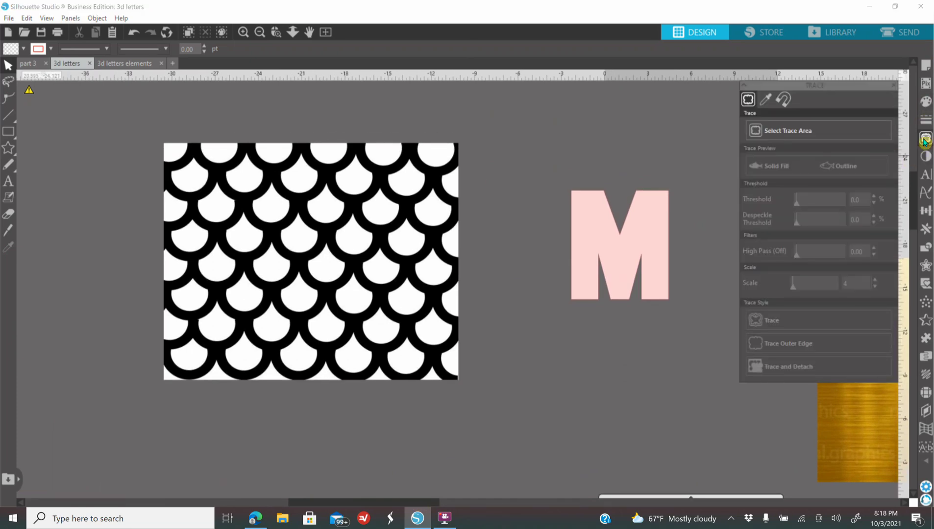
left_click(811, 135)
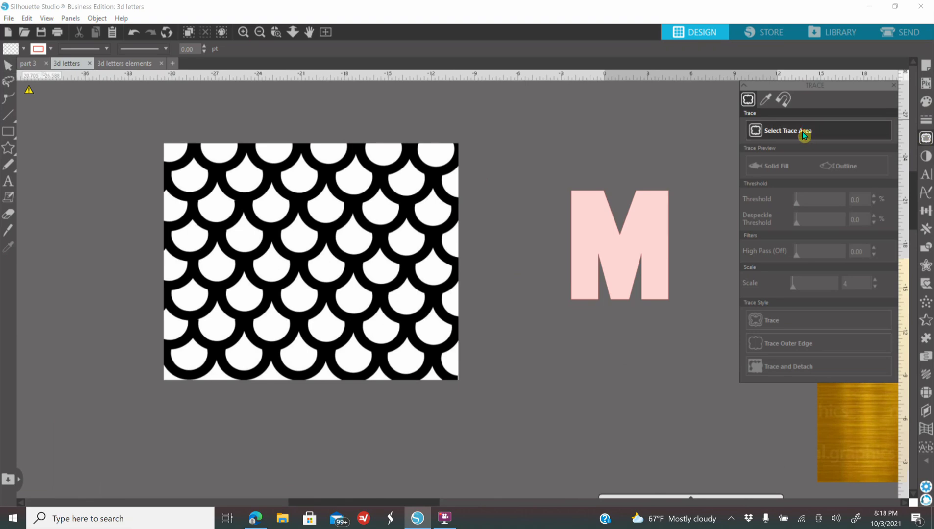
mouse_move(144, 130)
left_mouse_down()
mouse_move(408, 188)
mouse_move(486, 300)
left_mouse_up()
left_click_drag(483, 350, 488, 406)
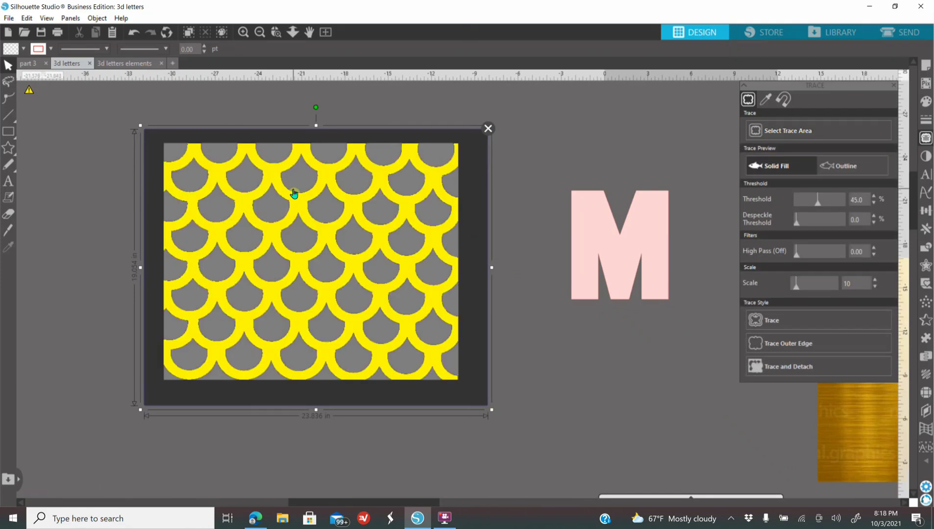
left_click_drag(817, 200, 827, 202)
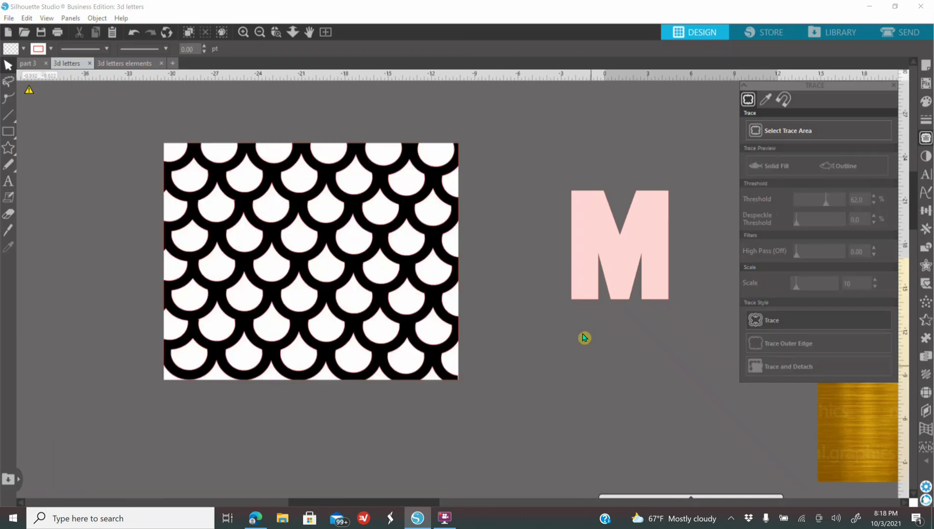
left_click(428, 278)
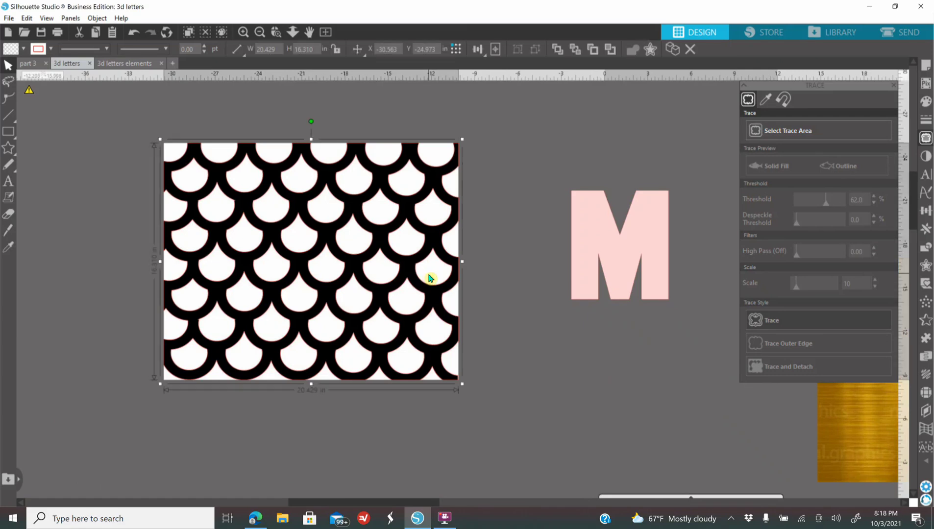
key("Delete")
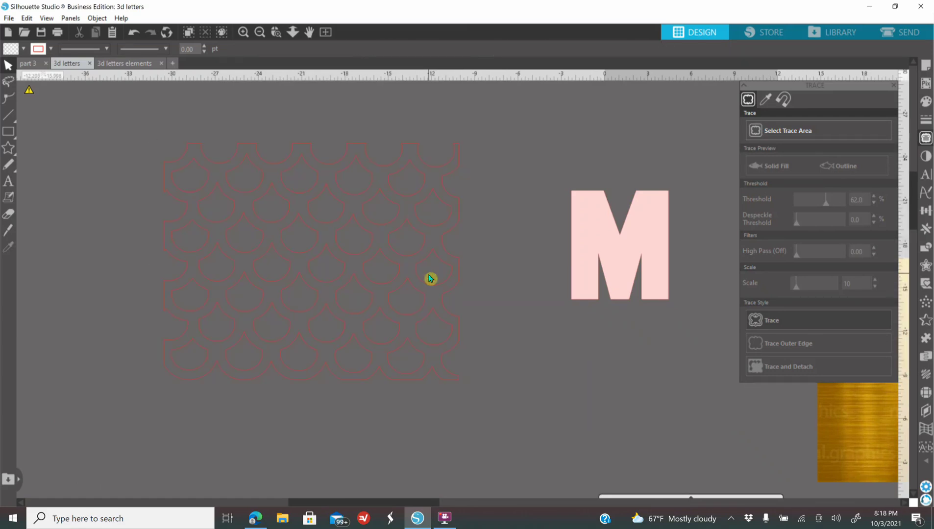
Step: Fill the traced scale pattern with a salmon colour, and adjust the positions of the pattern and the separate M
left_click(429, 291)
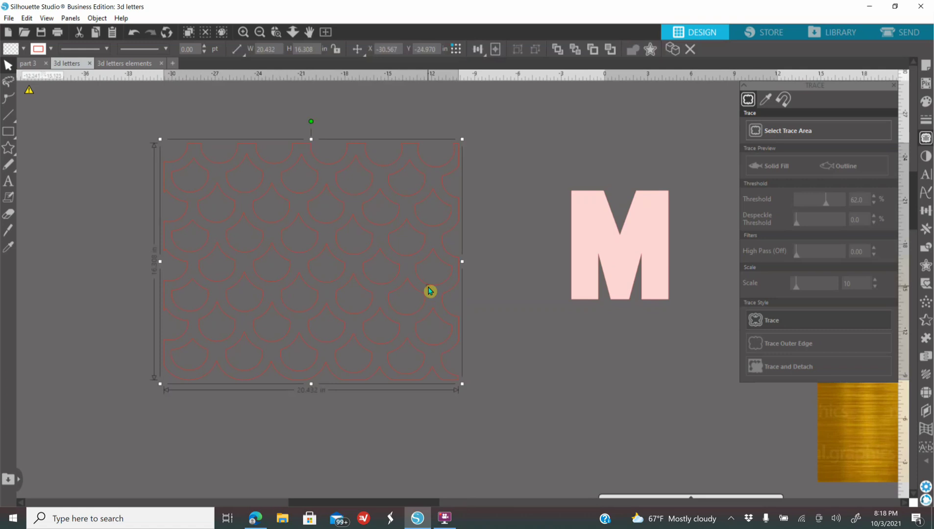
left_click(927, 100)
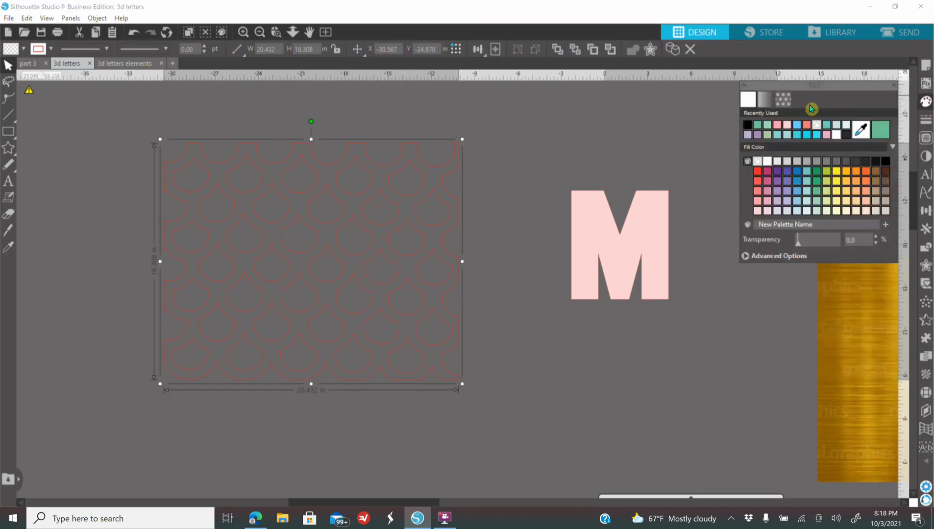
left_click(806, 125)
left_click_drag(334, 365, 408, 376)
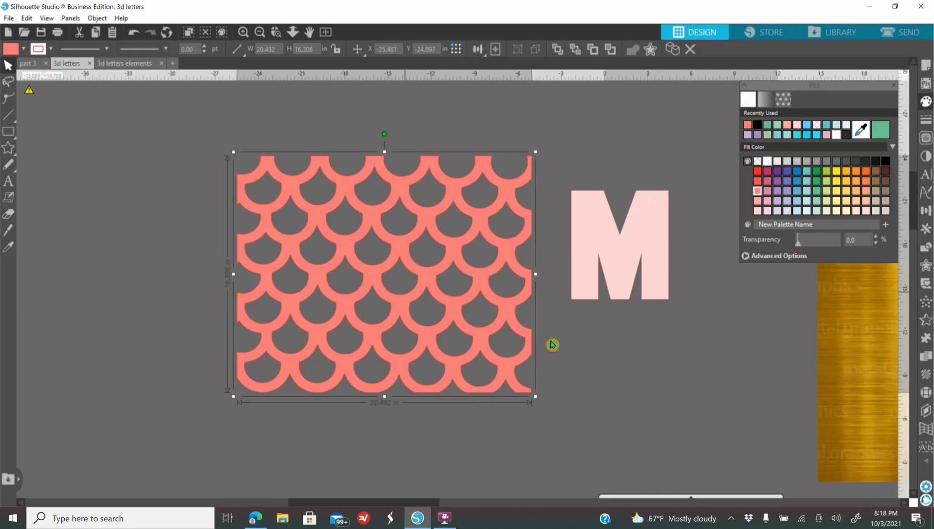
left_click_drag(616, 272, 629, 262)
Step: Release the scale pattern's compound path and cut the individual scale shapes out of the surrounding lattice
left_click(405, 326)
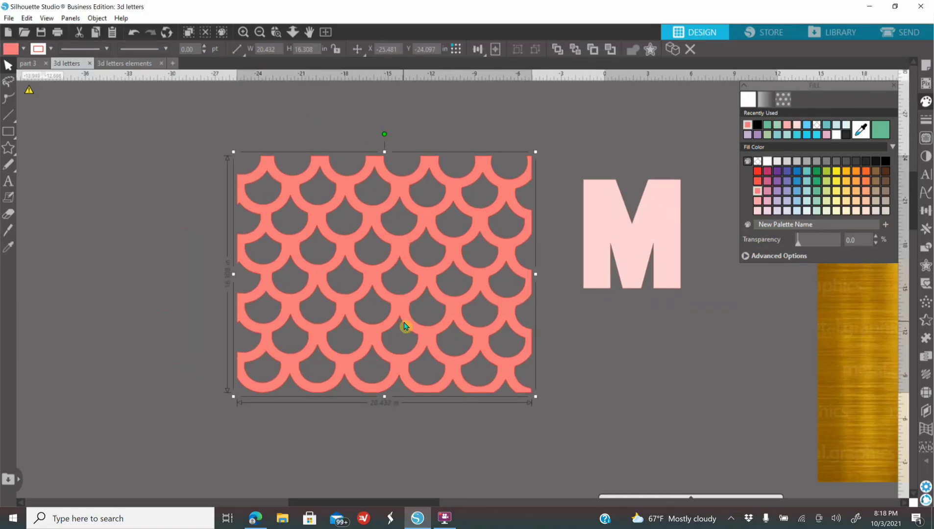
right_click(406, 326)
left_click(455, 238)
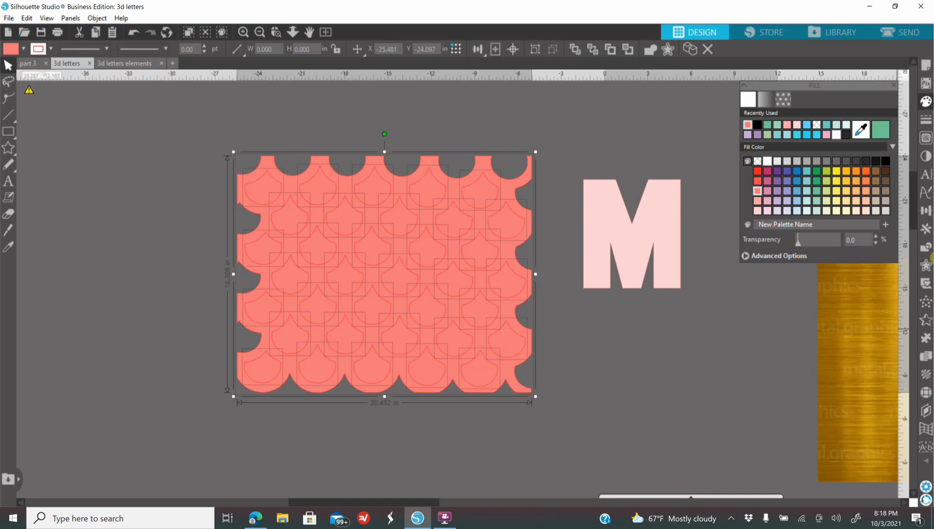
left_click(926, 250)
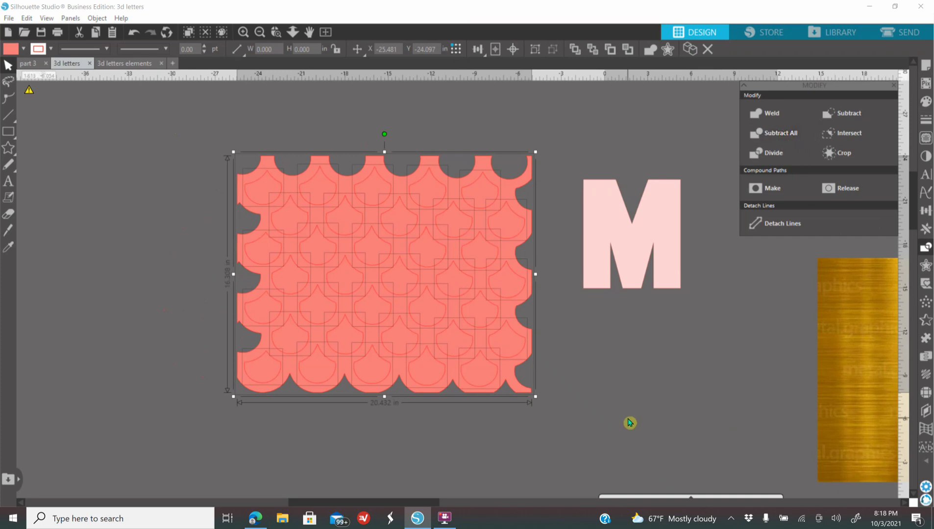
left_click(648, 333)
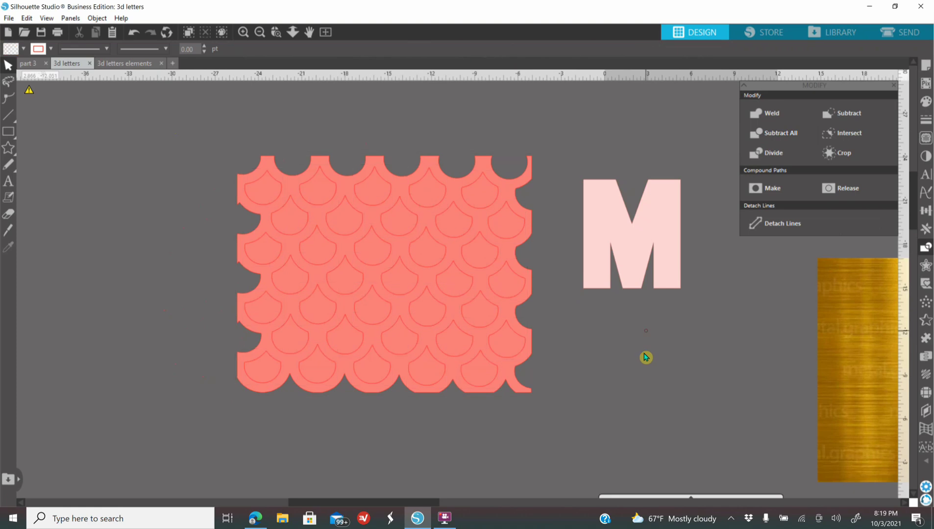
Step: Pull the salmon lattice away from the loose scale shapes and delete all of those shapes
left_click_drag(508, 371, 889, 366)
left_click_drag(208, 147, 541, 408)
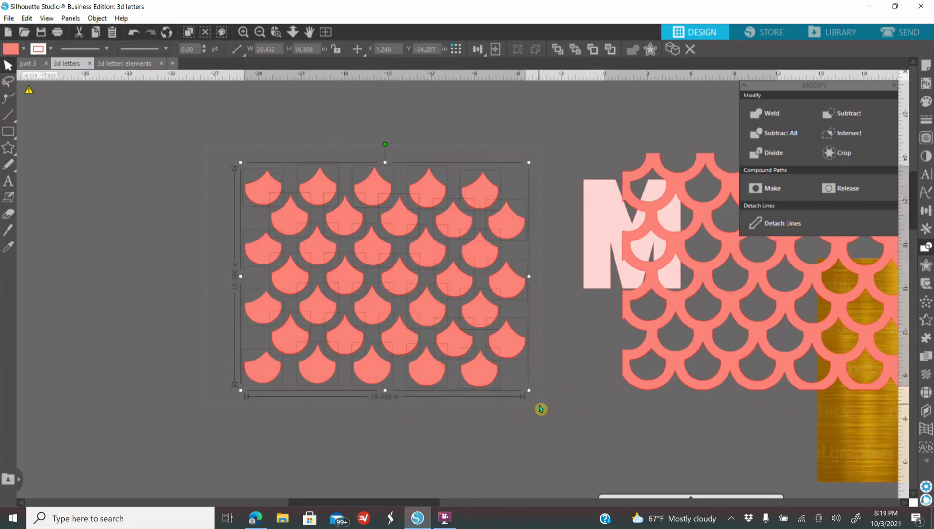
key("Delete")
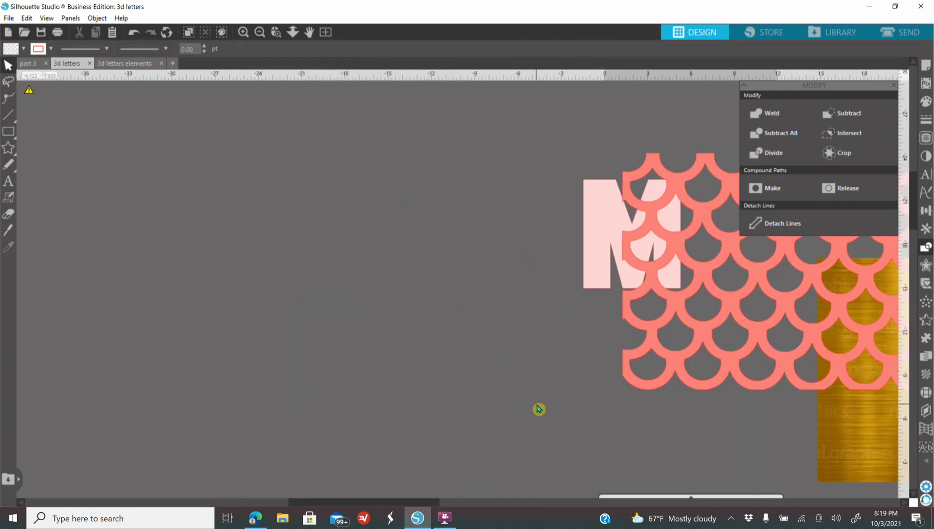
Step: Move the salmon lattice back into the empty area and place the pink M directly to the right of it
left_click_drag(669, 383, 231, 370)
left_click_drag(443, 362, 408, 339)
left_click(527, 314)
left_click_drag(630, 274, 499, 222)
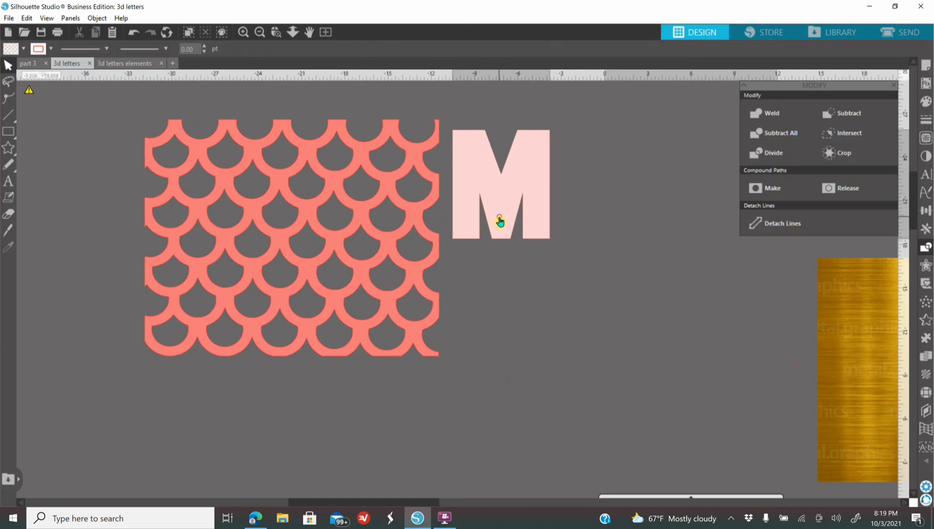
Step: Duplicate the solid pink M and place the copy below the original, slightly to the right
right_click(499, 219)
left_click(548, 307)
left_click_drag(523, 196, 551, 332)
Step: Add an internal offset to the copied M with a distance of 0.165 in and square corners
left_click(277, 33)
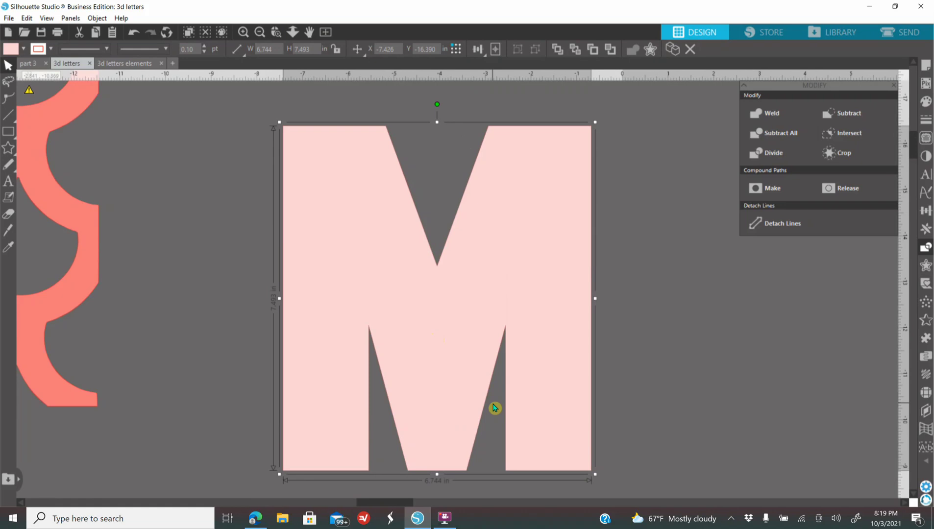
left_click(925, 265)
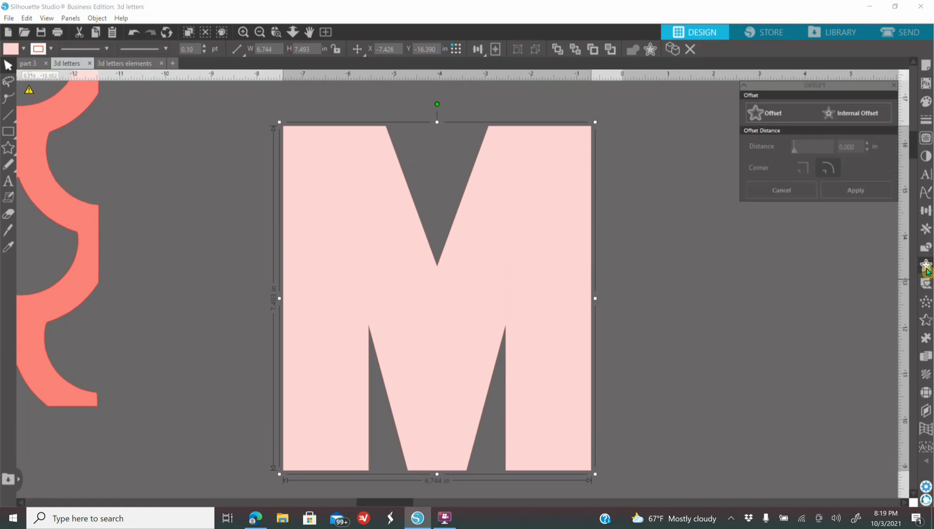
left_click(849, 116)
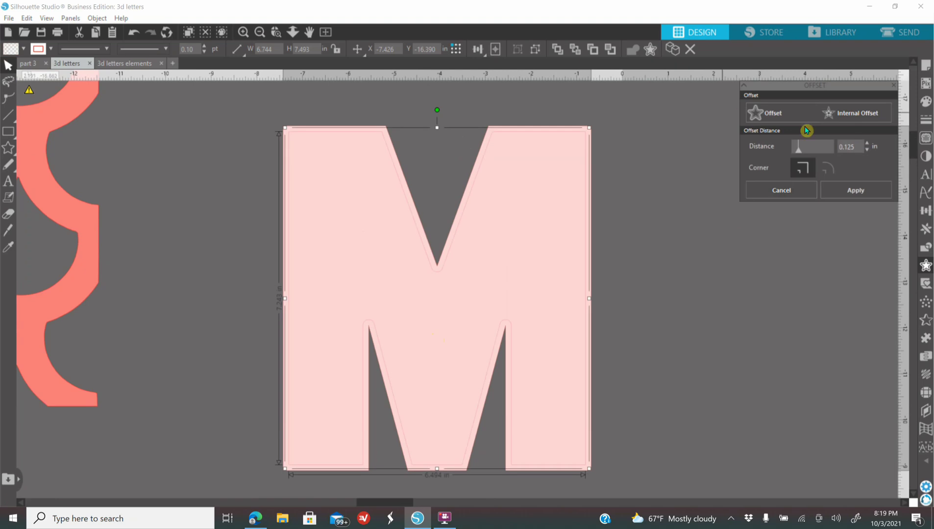
left_click(867, 145)
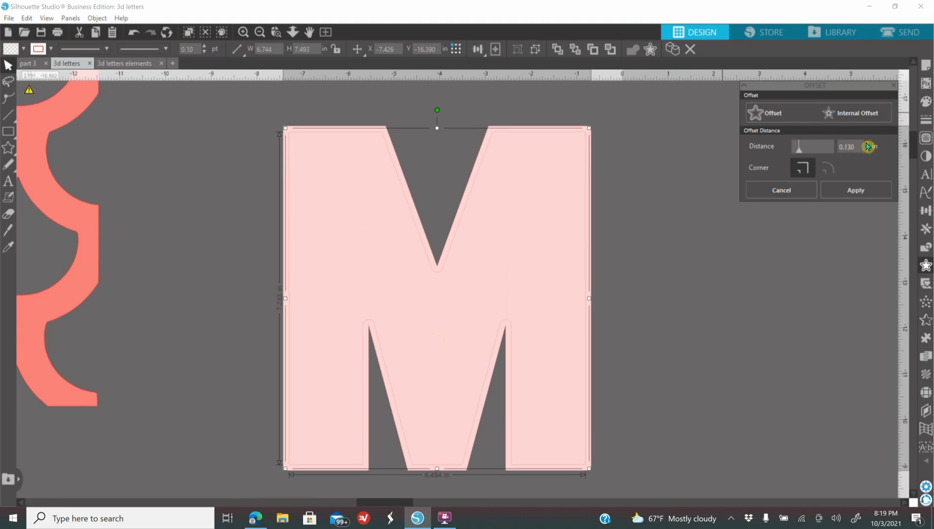
left_click(867, 145)
left_click(868, 145)
left_click(867, 145)
left_click(867, 145)
left_click(867, 145)
left_click(868, 145)
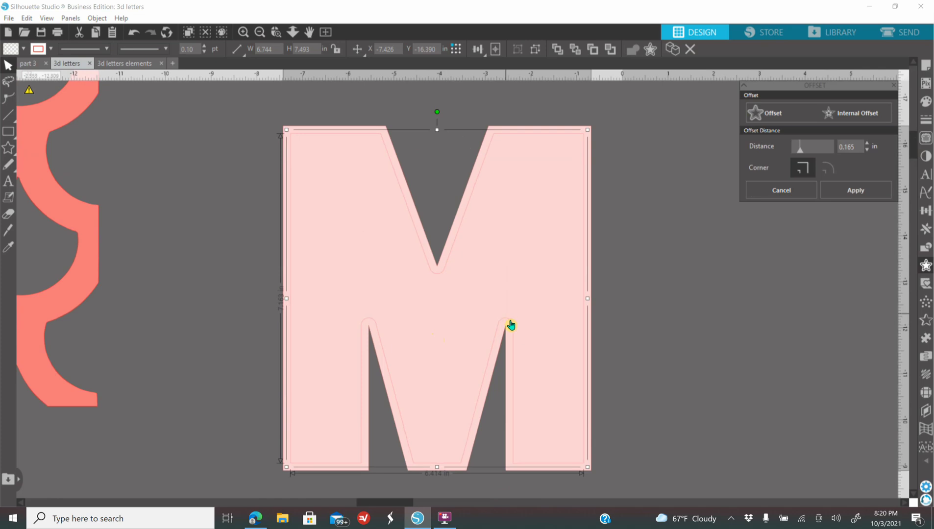
left_click(801, 171)
Step: Fill the inner offset M with black and cut its shape out of the pink M behind it
left_click(919, 102)
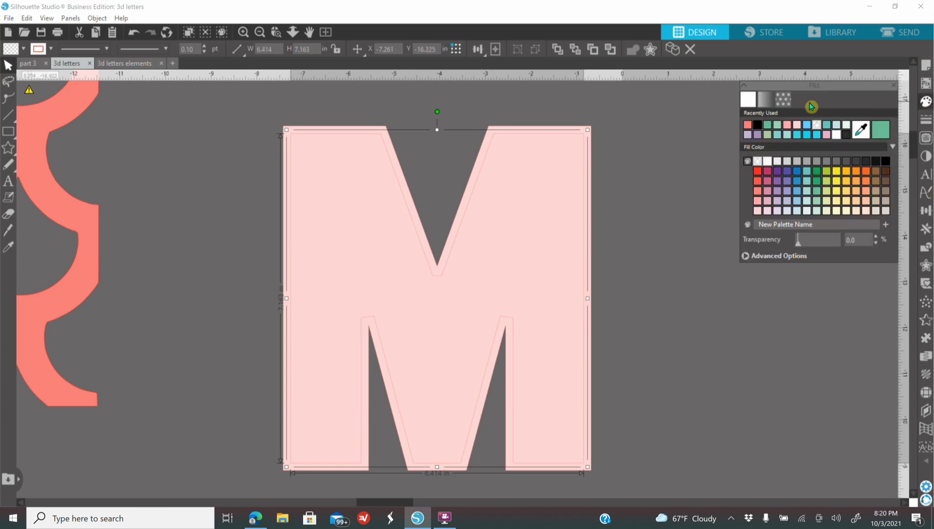
left_click(758, 126)
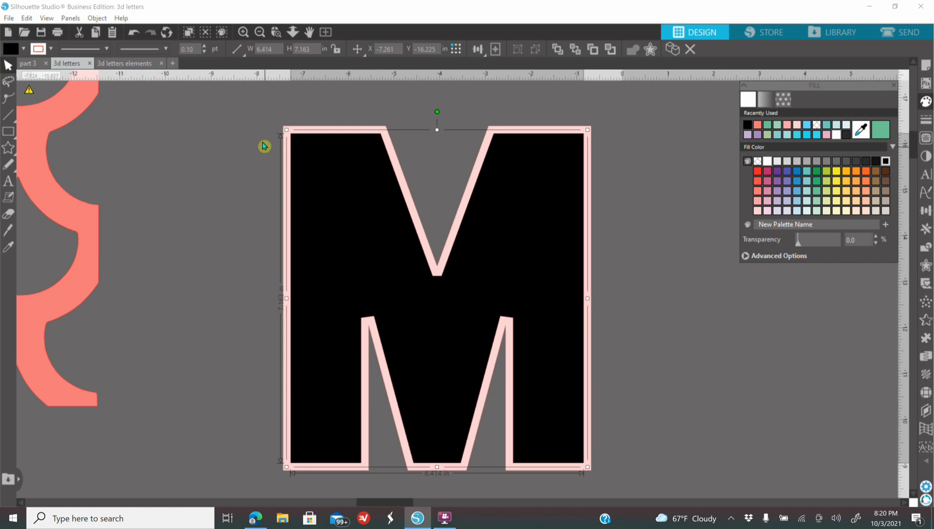
left_click_drag(237, 123, 620, 482)
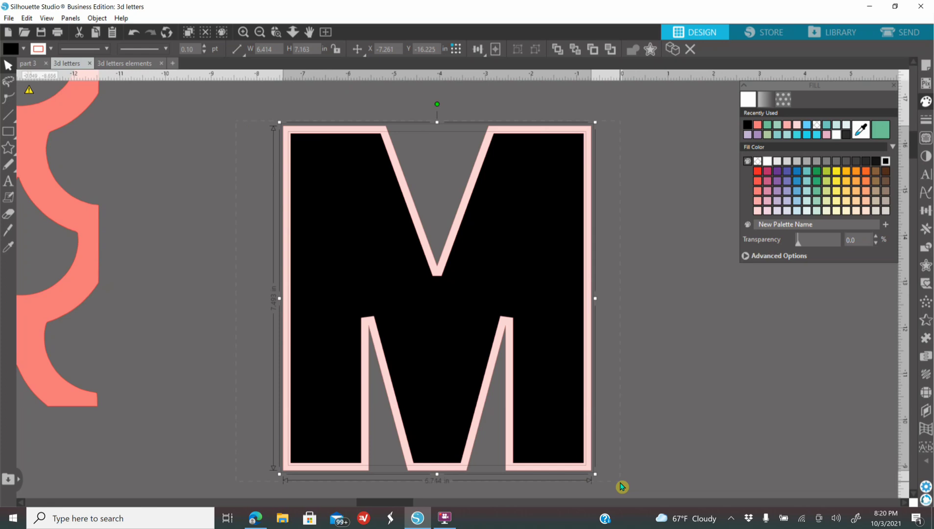
left_click(925, 250)
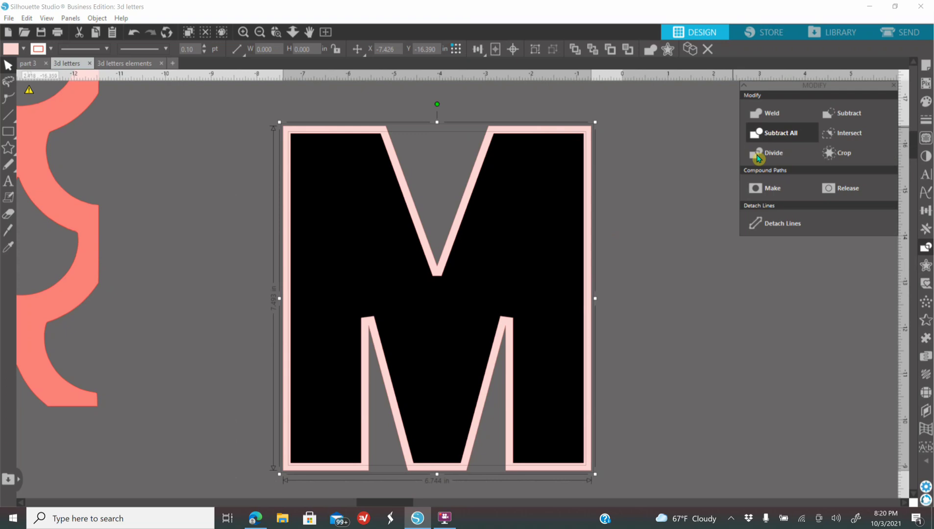
left_click(685, 275)
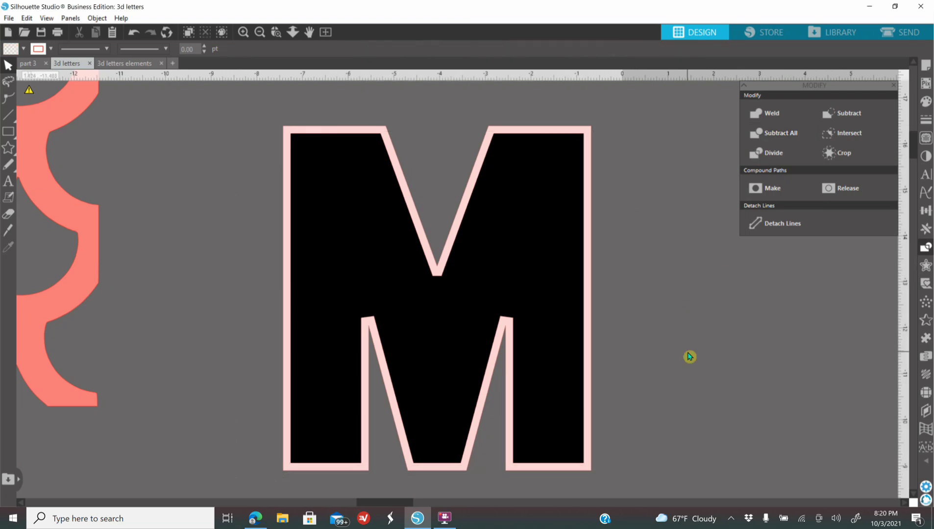
Step: Delete the black inner M and move the remaining thin pink outline to the right of the solid M
left_click(542, 211)
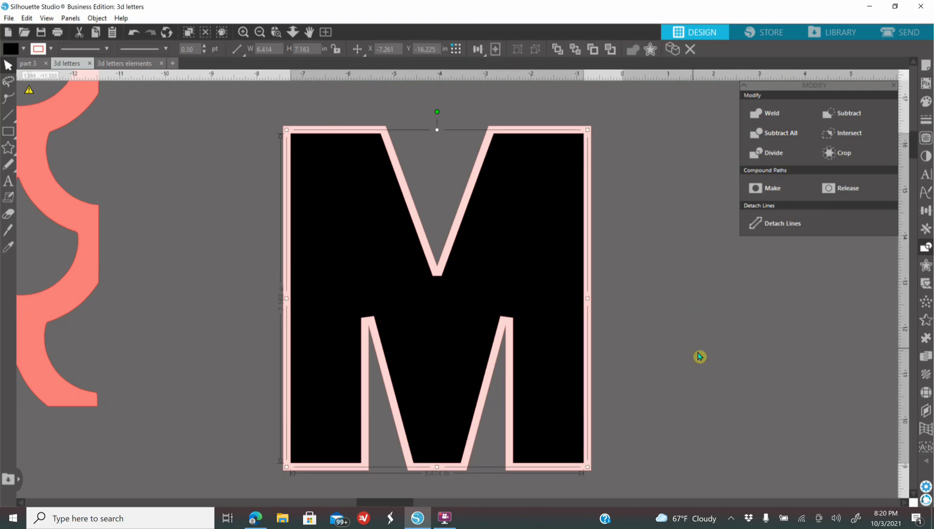
key("Delete")
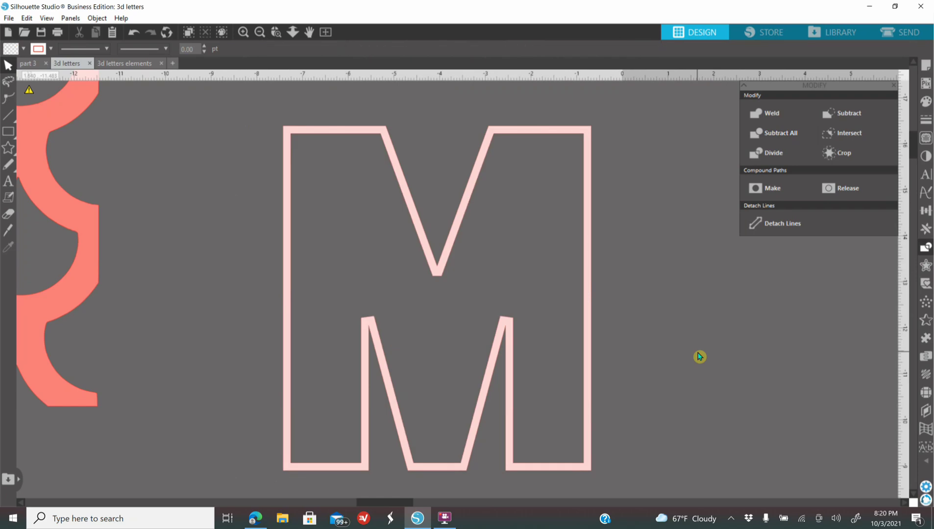
left_click(263, 34)
left_click(263, 34)
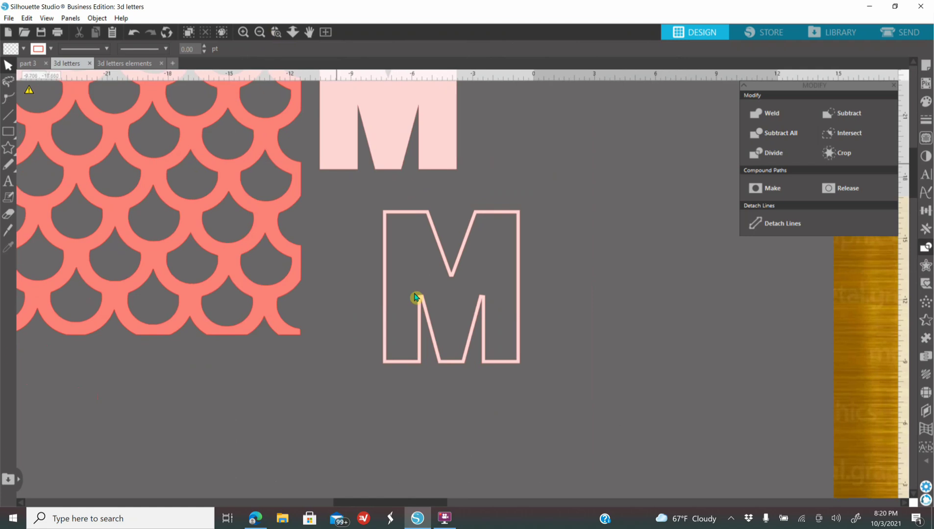
scroll(455, 334, "up", 3)
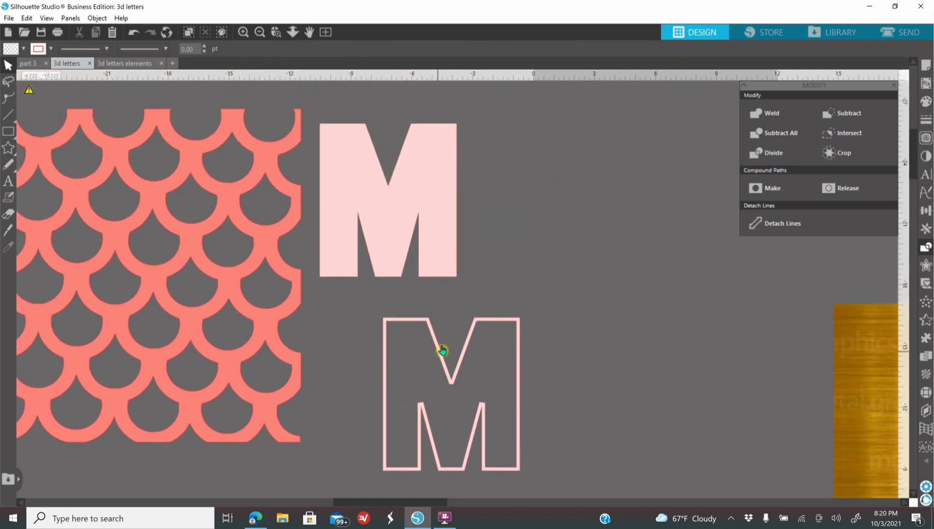
left_click_drag(465, 371, 625, 204)
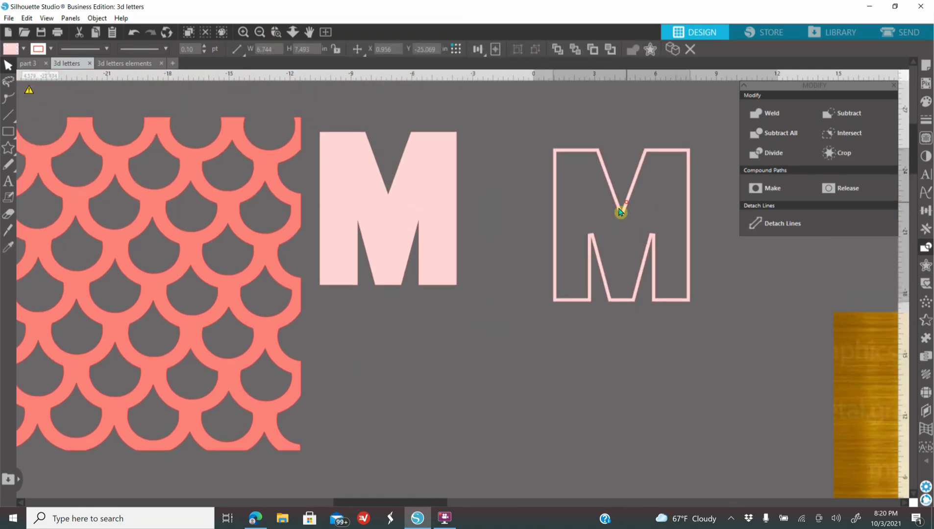
Step: Place the salmon scale lattice over the solid pink M and scale it down to about 9.88 in wide, covering the whole letter
left_click_drag(271, 408, 506, 412)
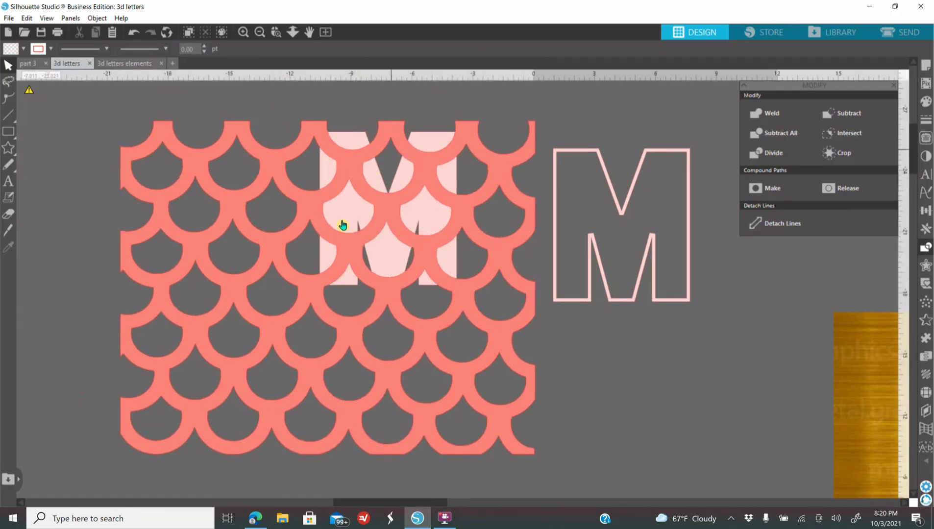
left_click(486, 448)
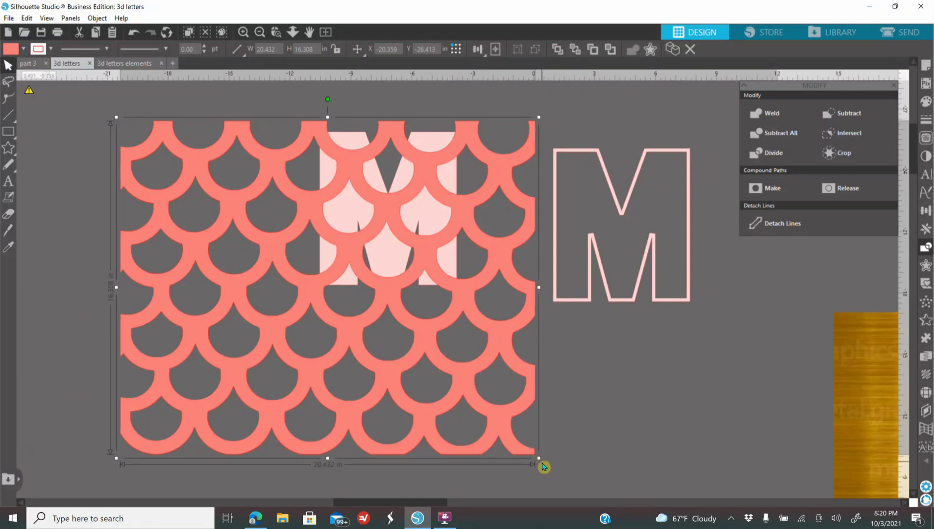
left_click_drag(539, 459, 295, 301)
left_click_drag(225, 235, 403, 237)
left_click(243, 31)
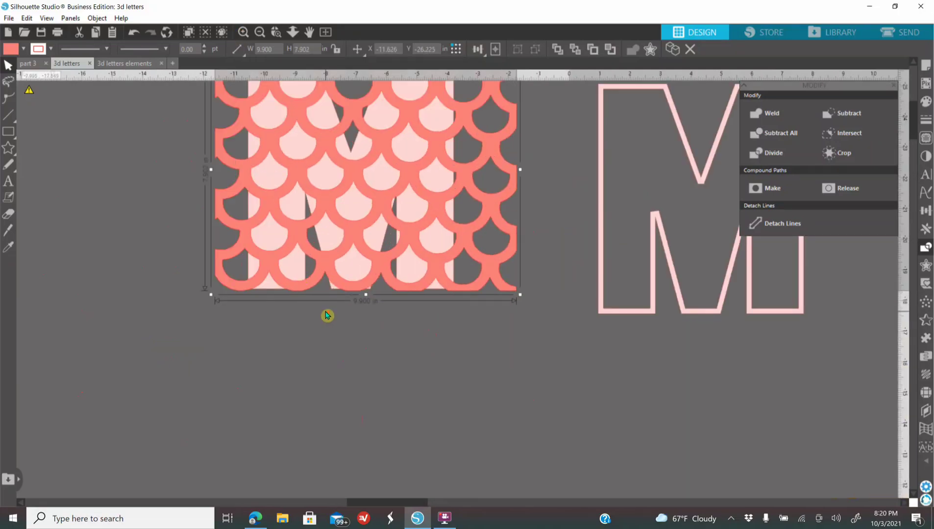
scroll(326, 316, "up", 2)
left_click_drag(522, 382, 497, 350)
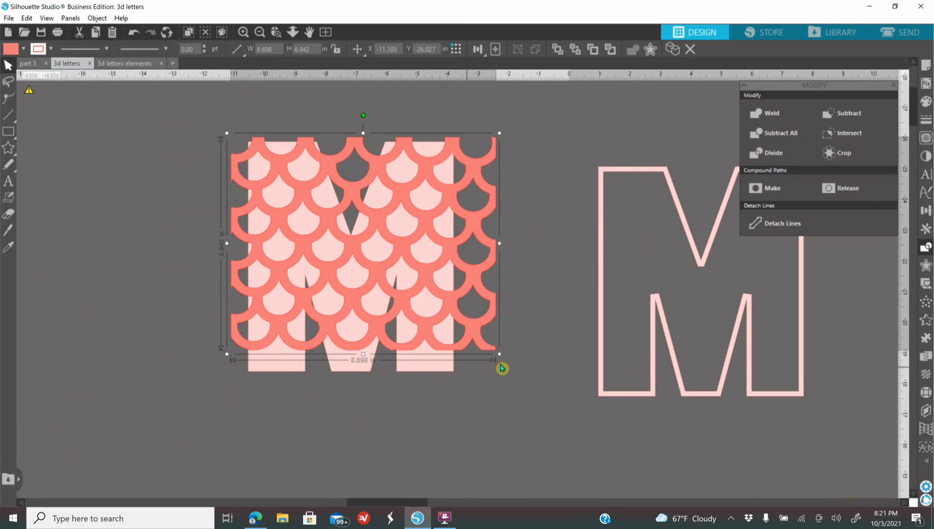
left_click_drag(498, 355, 527, 398)
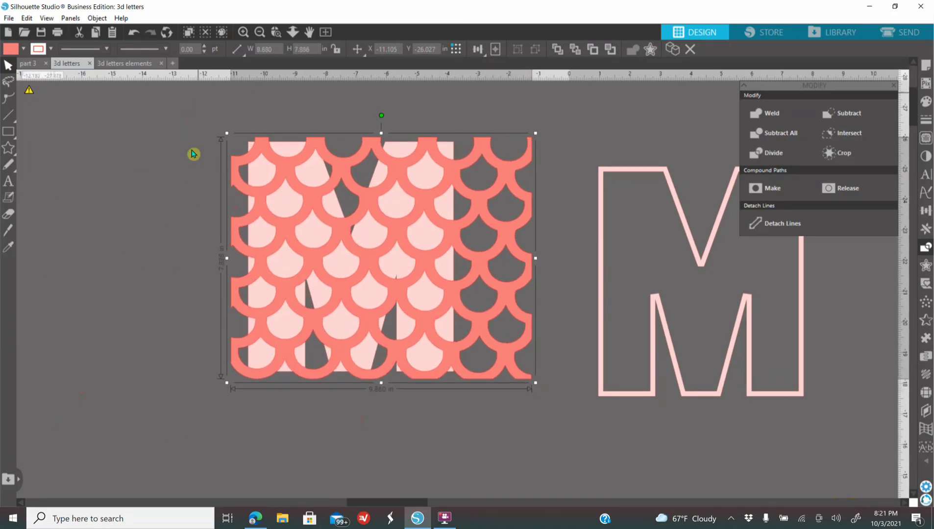
Step: Divide the overlapping lattice and solid M, and move the M-shaped lattice piece out to the right over the M outline
left_click(198, 135)
left_click(310, 202)
left_click(521, 407)
left_click(429, 315)
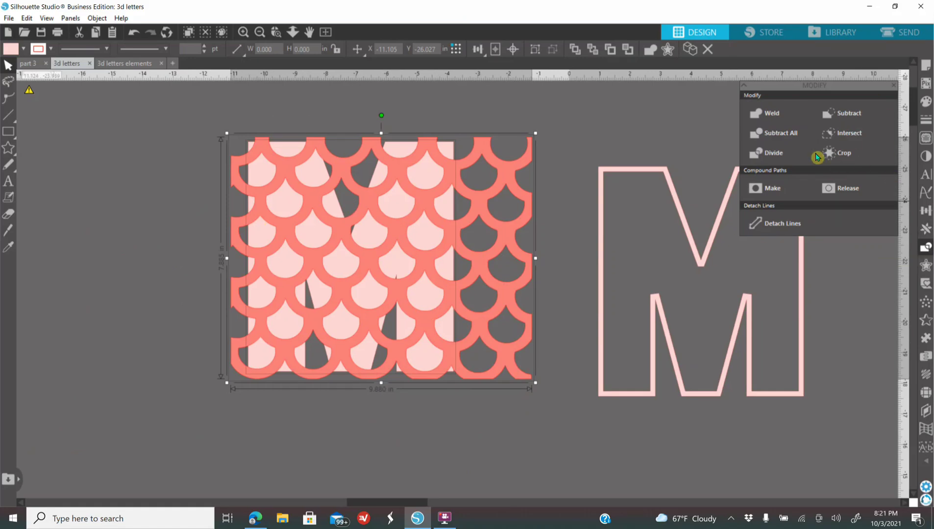
left_click(789, 152)
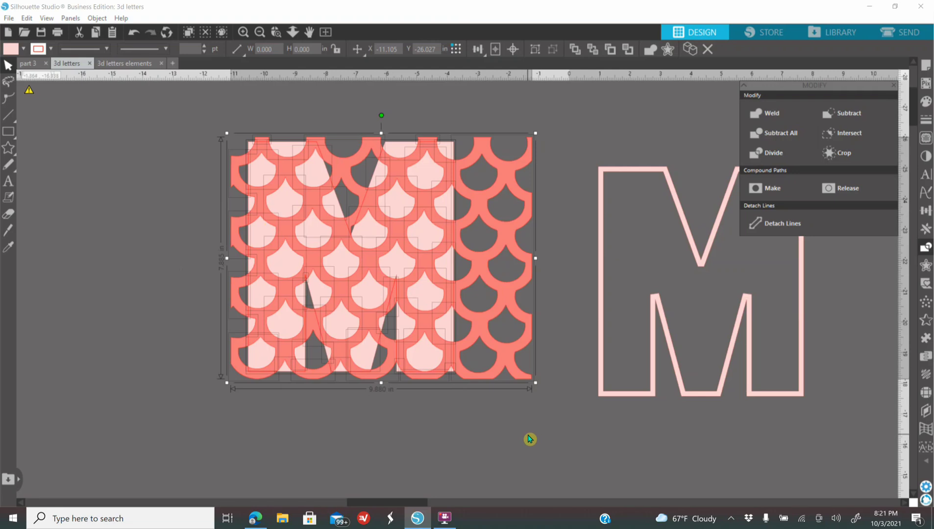
left_click(496, 443)
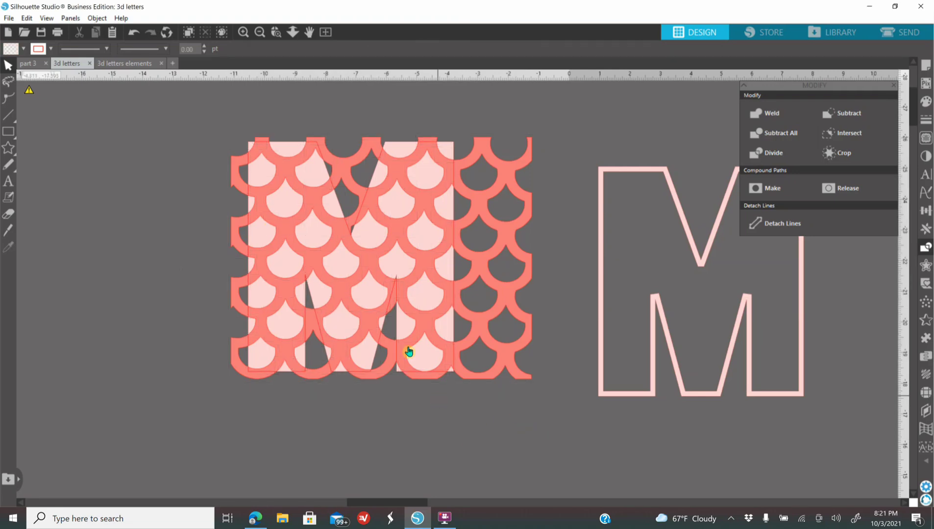
left_click_drag(433, 339, 604, 428)
left_click_drag(749, 418, 808, 408)
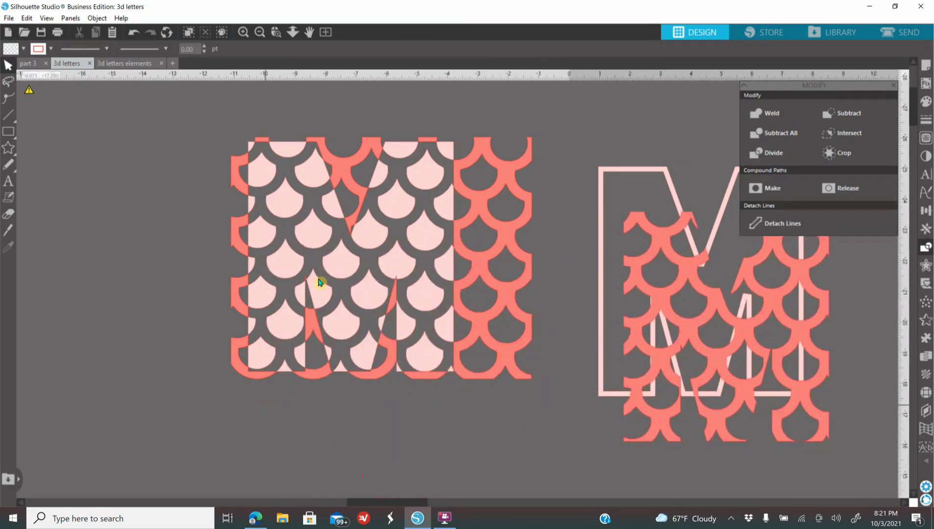
Step: Delete the leftover lattice and solid M pieces, and move the pink M outline and the M-shaped lattice into the cleared space
left_click_drag(199, 127, 542, 399)
key("Delete")
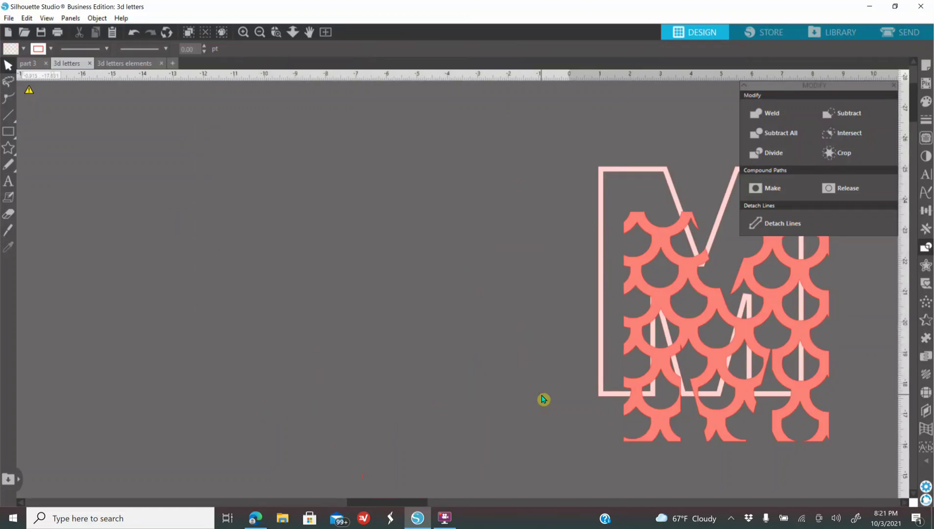
left_click_drag(591, 392, 395, 370)
left_click_drag(653, 440, 446, 389)
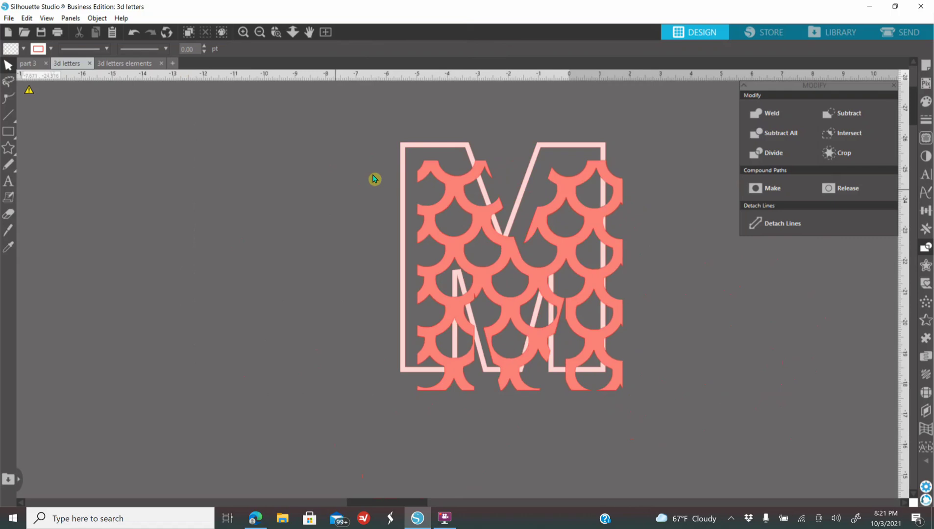
Step: Center the M-shaped scale lattice and the thin pink M outline on each other
left_click_drag(311, 128, 652, 401)
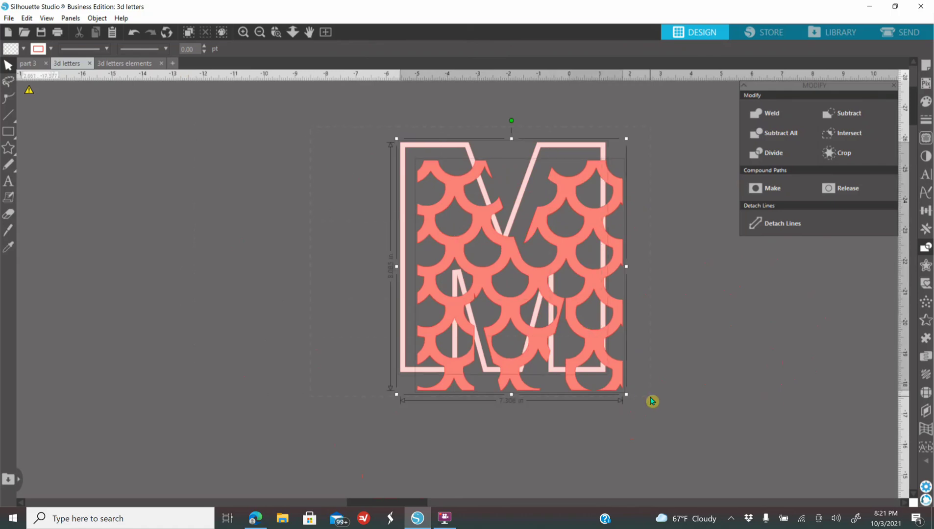
left_click_drag(547, 353, 579, 371)
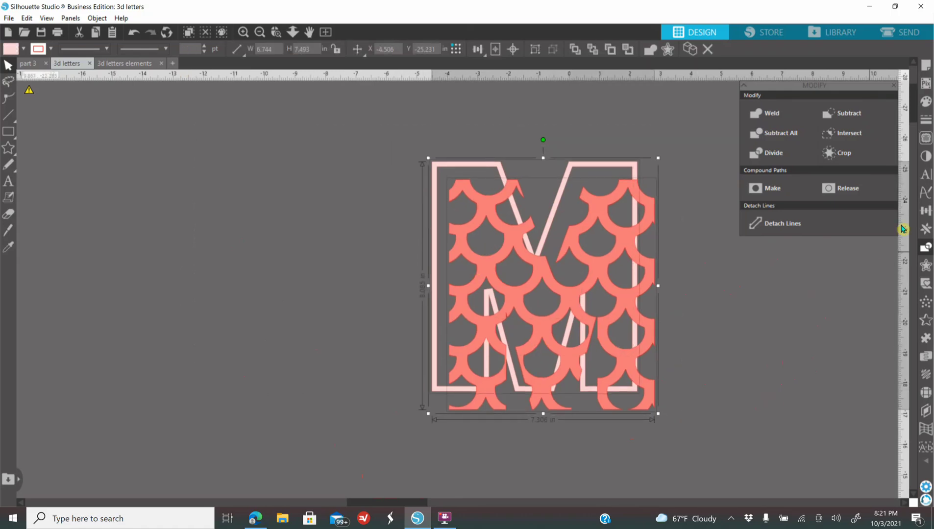
left_click(928, 211)
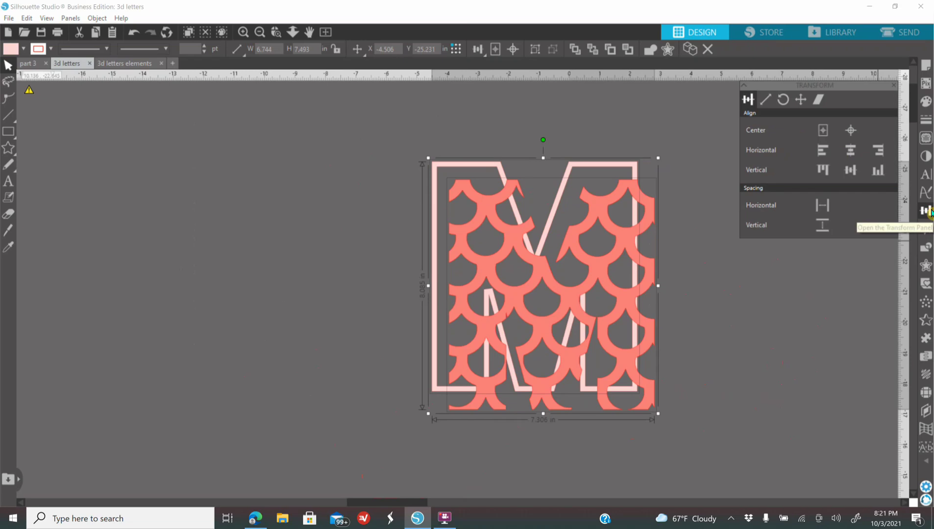
left_click(835, 131)
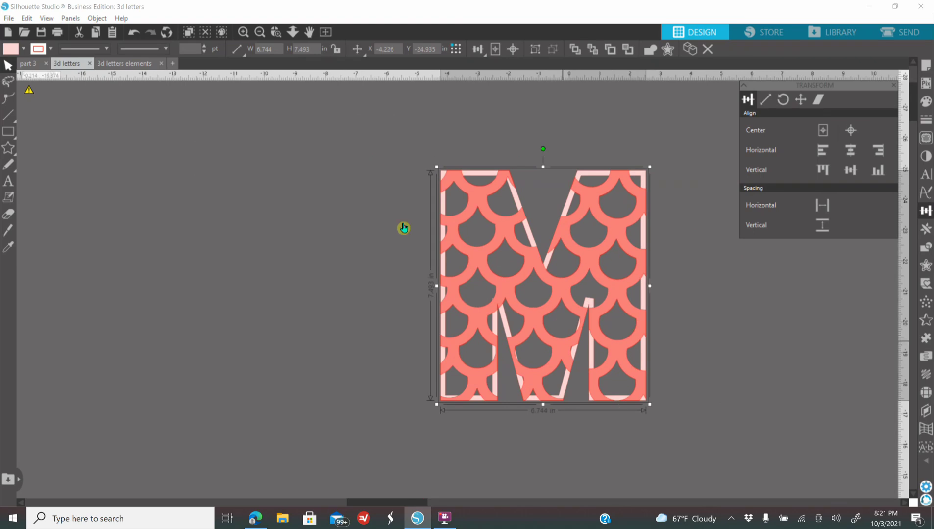
Step: Weld the aligned lattice and outline into one M and move it slightly to the left
right_click(479, 333)
left_click(522, 199)
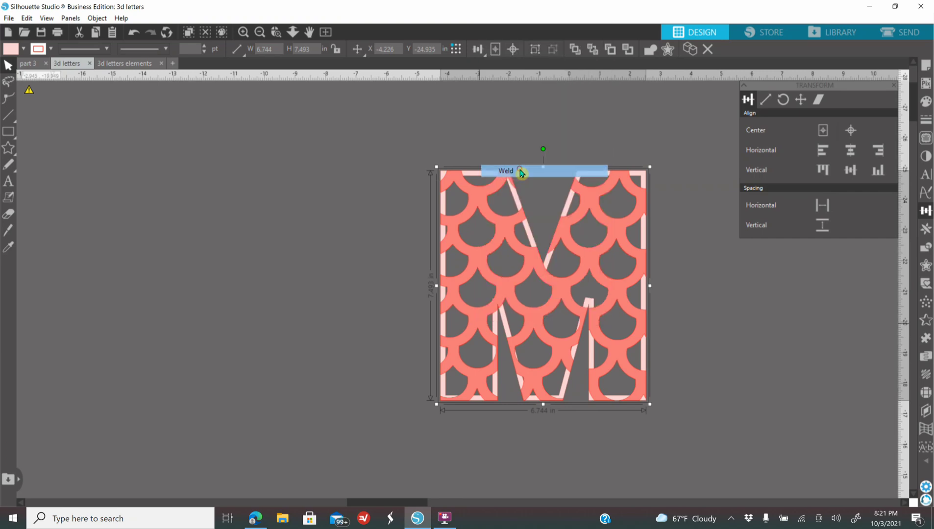
left_click_drag(610, 361, 562, 388)
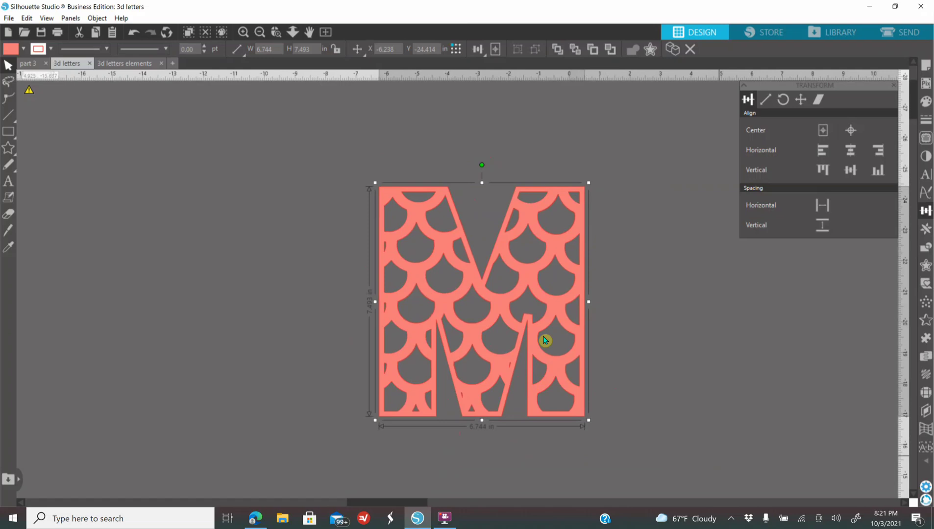
Step: Duplicate the gold texture rectangle, place the copy over the lattice M, and send it to the back
left_click(259, 33)
left_click(259, 33)
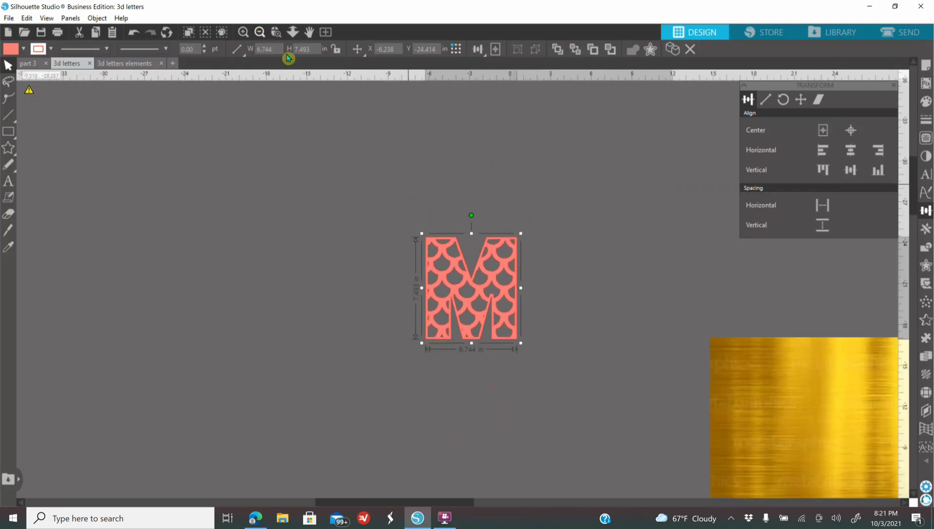
left_click(725, 391)
right_click(725, 392)
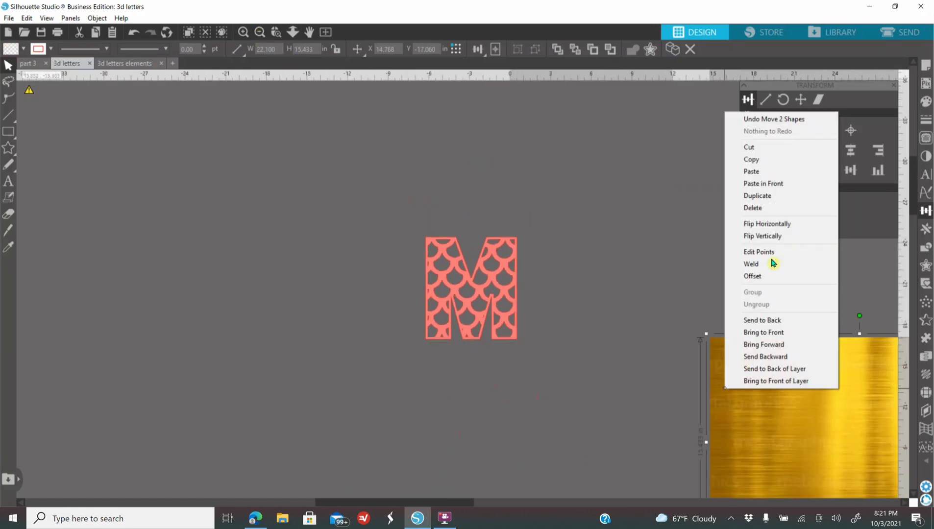
left_click(762, 195)
left_click_drag(794, 404, 407, 271)
right_click(522, 305)
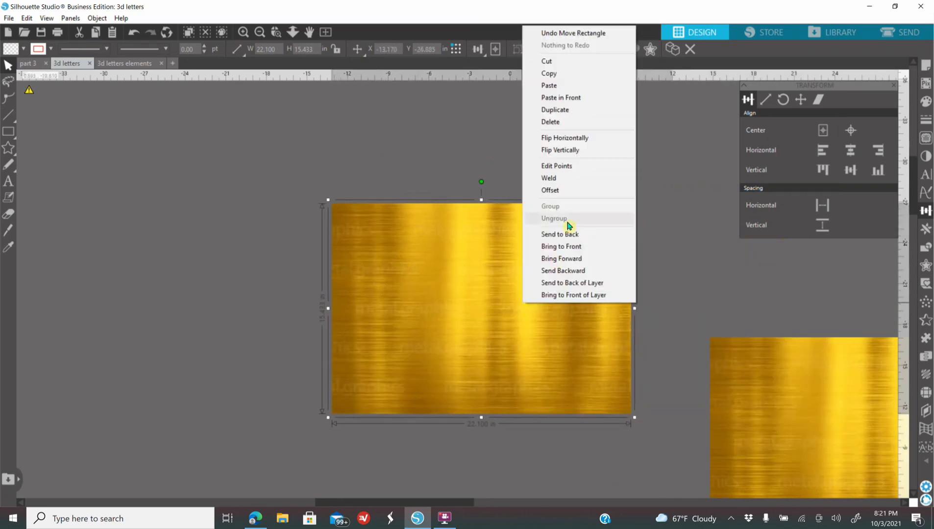
left_click(579, 240)
Step: Crop the gold texture copy to the shape of the salmon lattice M
left_click(293, 174)
left_click(358, 225)
left_click_drag(293, 175, 584, 397)
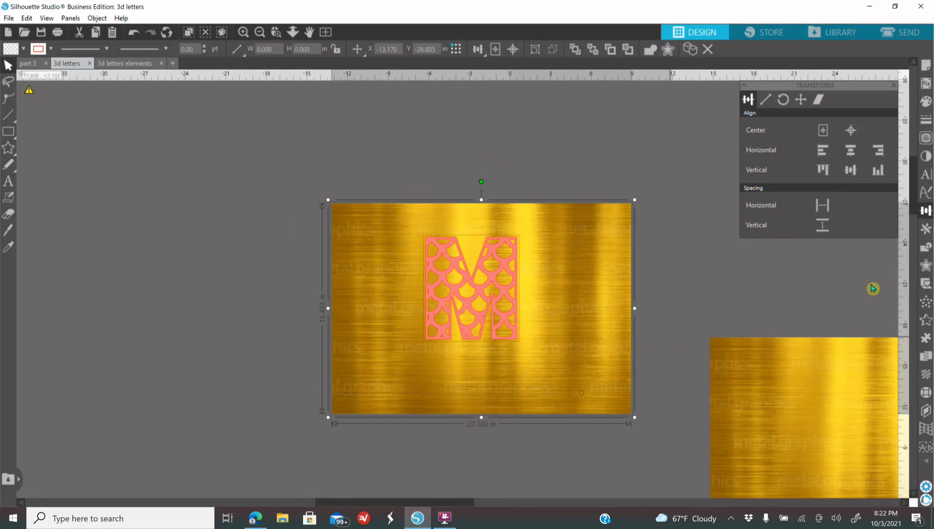
left_click(927, 248)
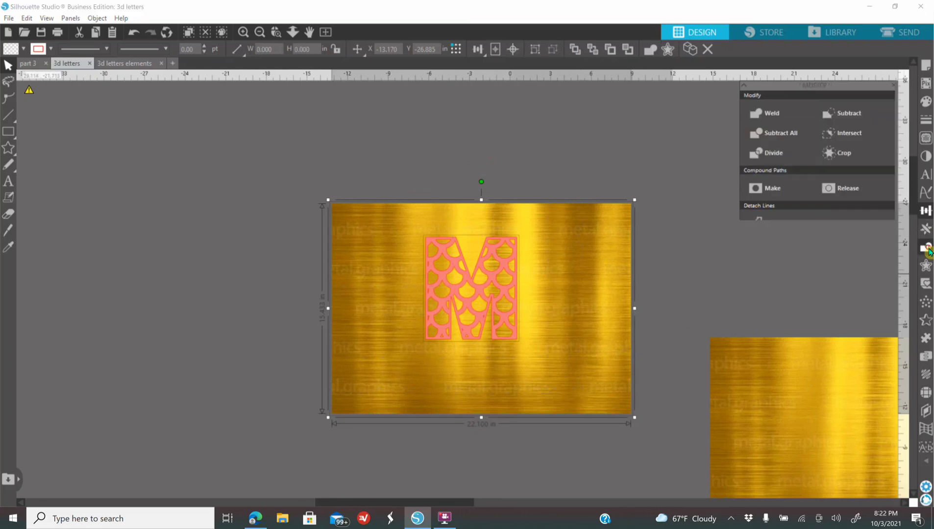
left_click(844, 153)
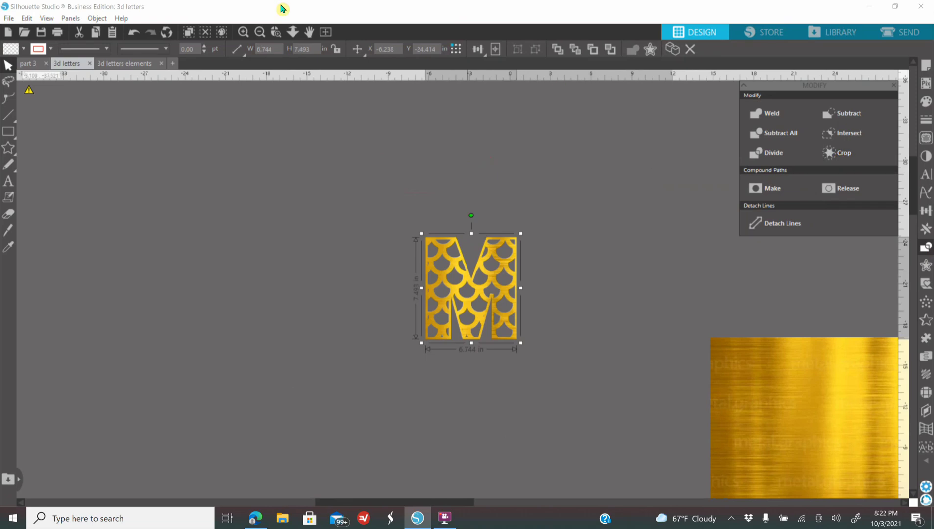
Step: Move the gold lattice M and one of the solid pink Ms into the empty area above the pink letter pieces
left_click(260, 32)
left_click(260, 32)
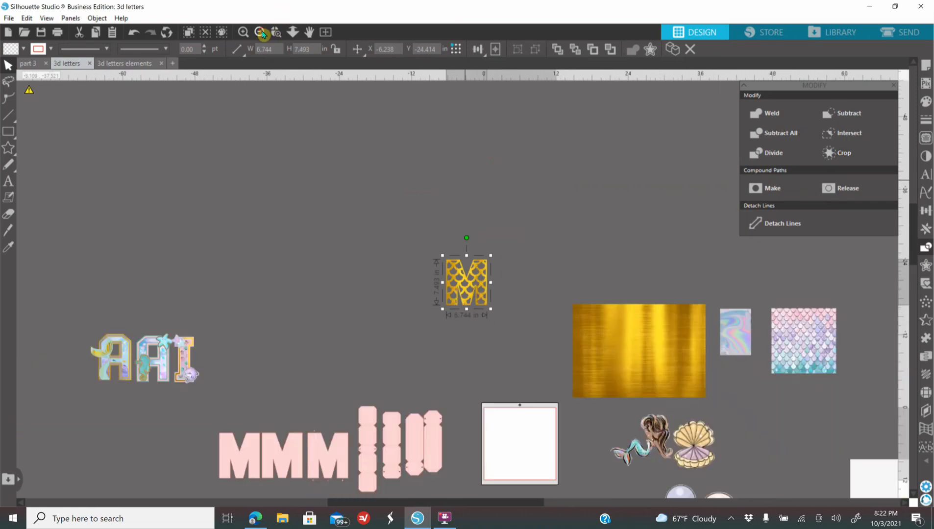
left_click(259, 32)
left_click_drag(470, 305, 473, 314)
left_click(243, 32)
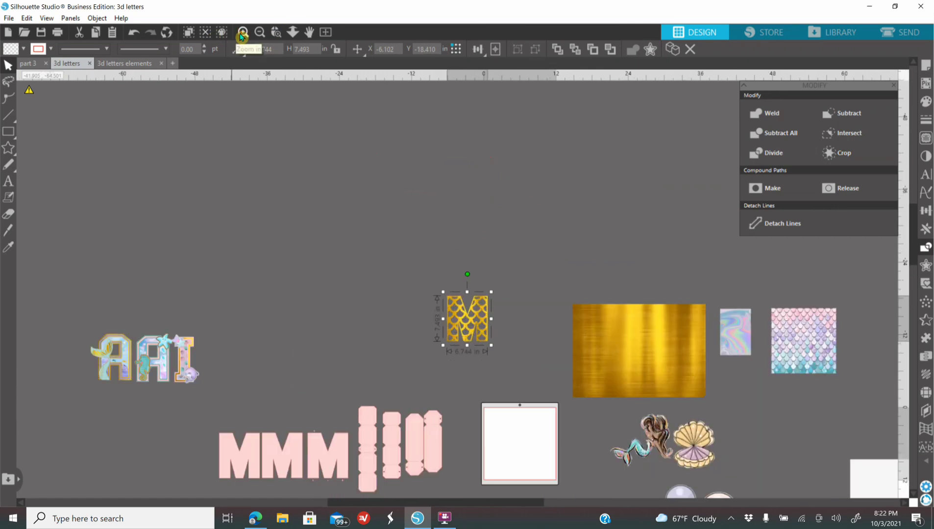
scroll(373, 213, "down", 3)
scroll(360, 228, "down", 4)
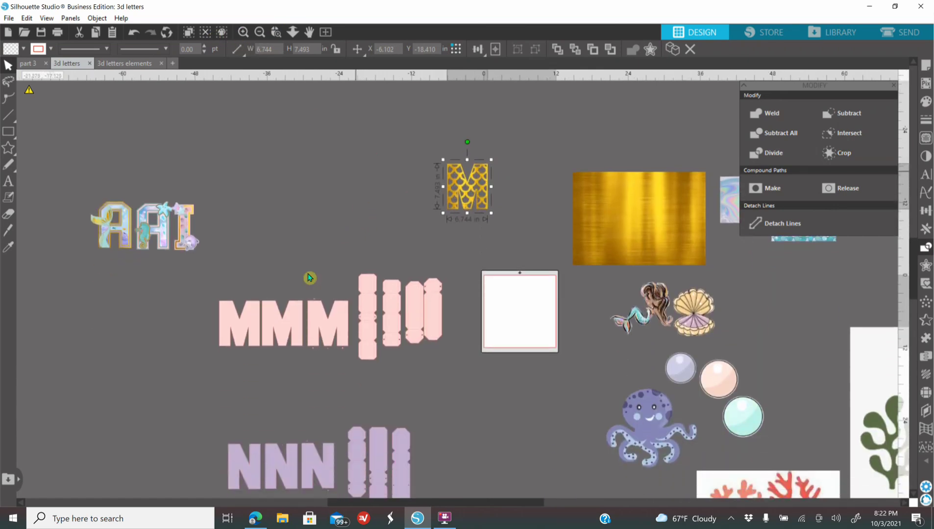
left_click_drag(293, 337, 404, 208)
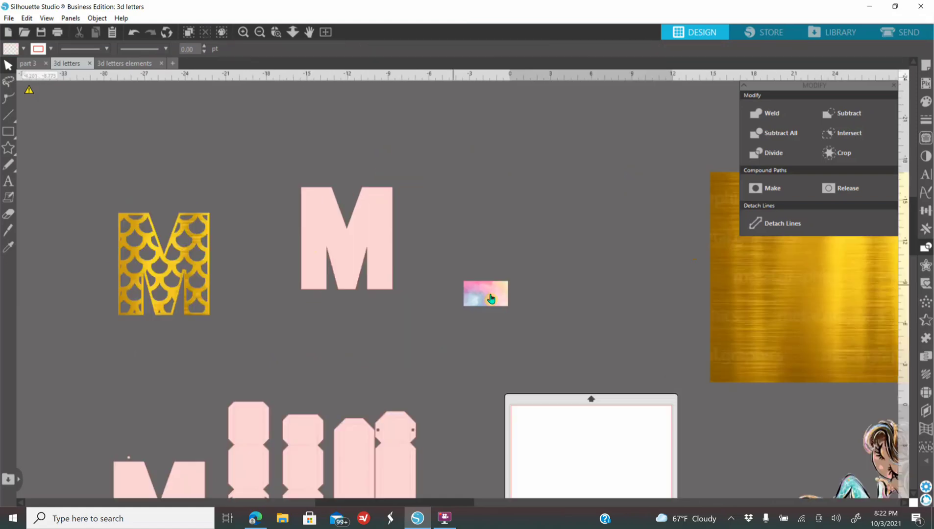
Step: Place the pastel watercolor rectangle behind the solid pink M so that it extends past the letter on all sides
left_click_drag(491, 297, 708, 416)
left_click_drag(633, 402, 430, 287)
right_click(446, 287)
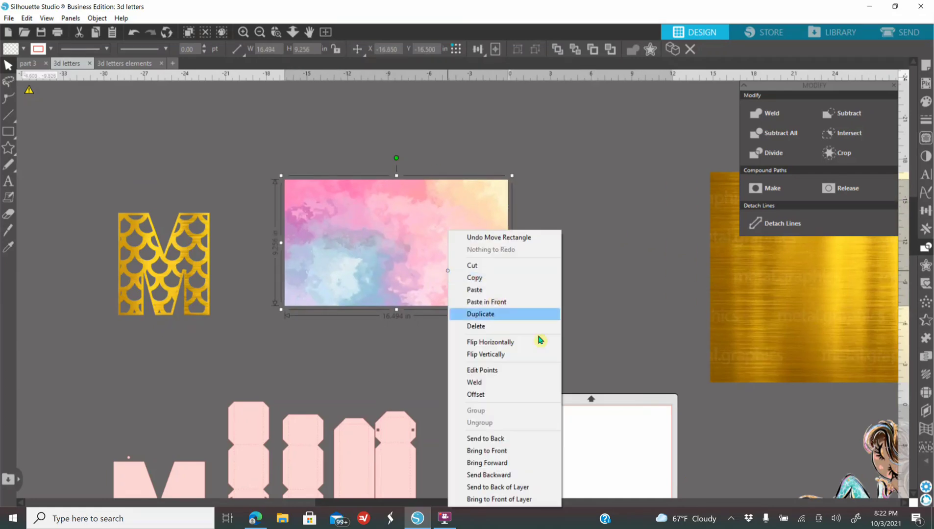
left_click_drag(455, 252, 442, 250)
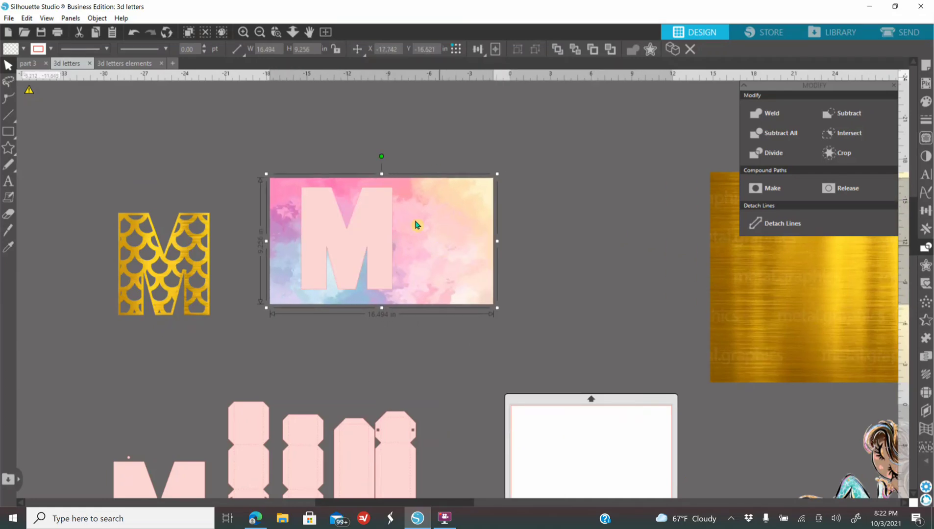
Step: Crop the watercolor rectangle to the solid pink M's shape and move the resulting letter down to the right
left_click_drag(258, 141, 399, 302)
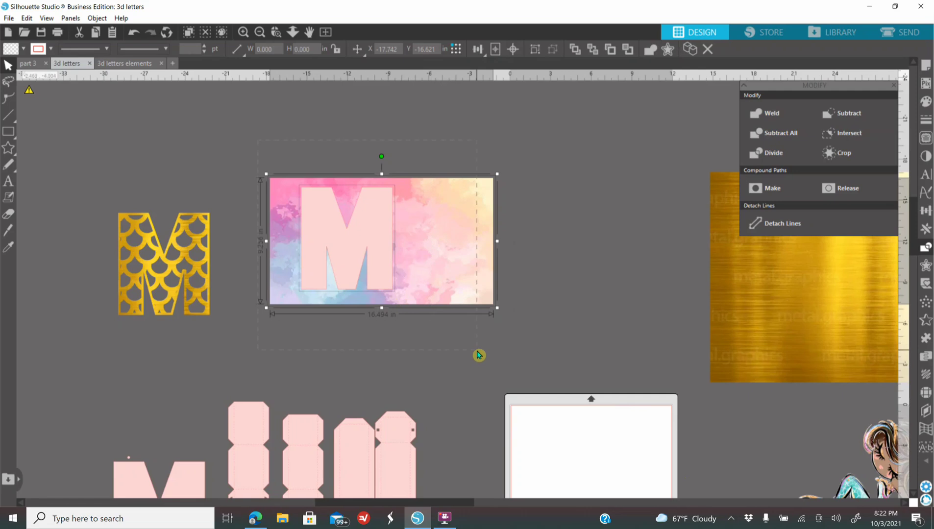
left_click(829, 152)
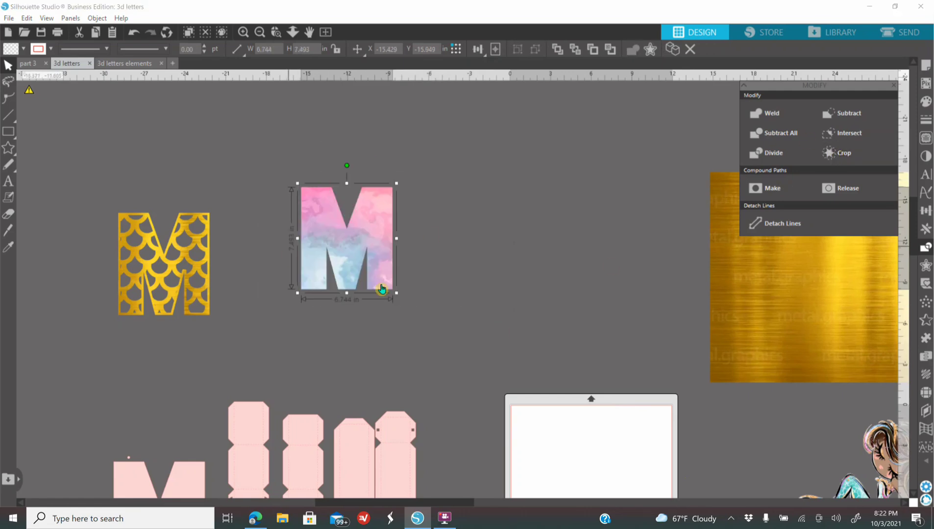
left_click_drag(350, 267, 443, 294)
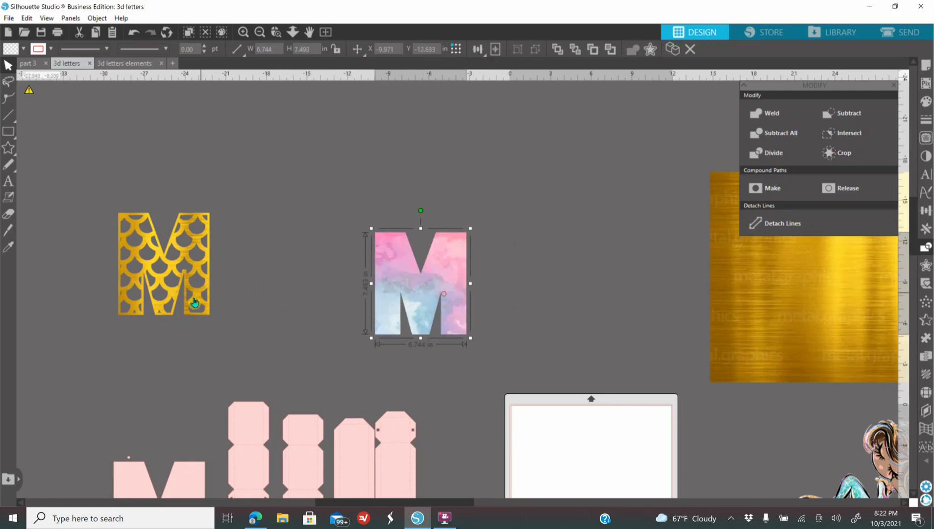
Step: Place the gold lattice M over the watercolor M and center the two on each other
left_click(205, 297)
left_click_drag(194, 297, 434, 314)
left_click(305, 228)
left_click_drag(320, 211, 510, 356)
left_click(925, 211)
left_click(850, 130)
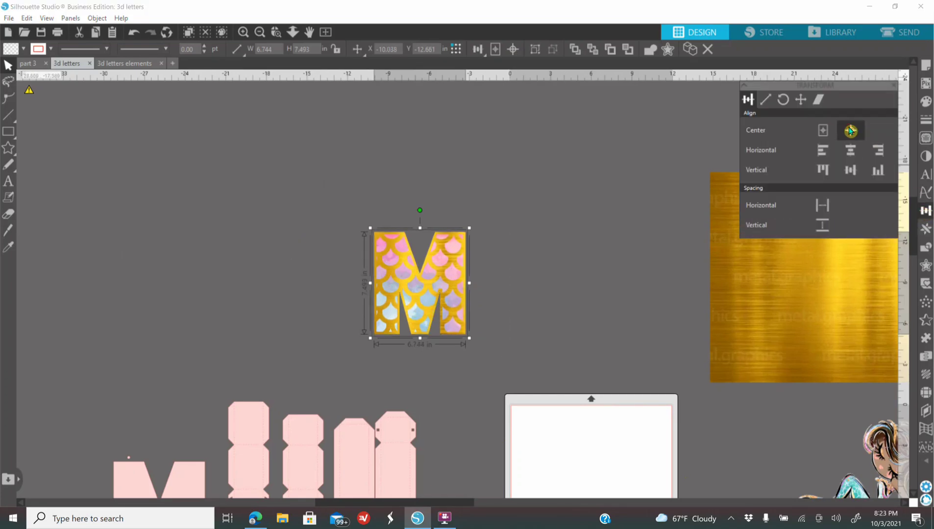
Step: Move the purple octopus and the three pearl bubbles to the empty area above the decorated M
left_click(248, 32)
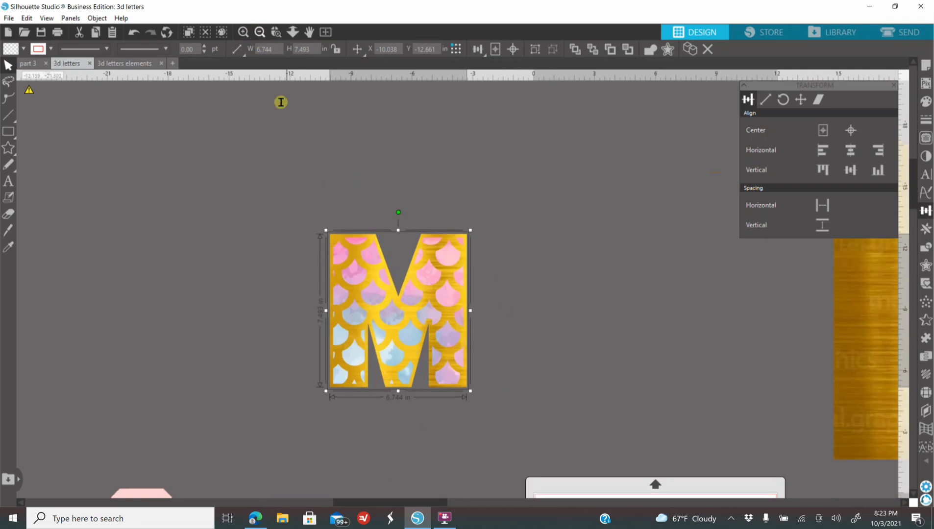
scroll(309, 180, "down", 1)
scroll(310, 181, "down", 1)
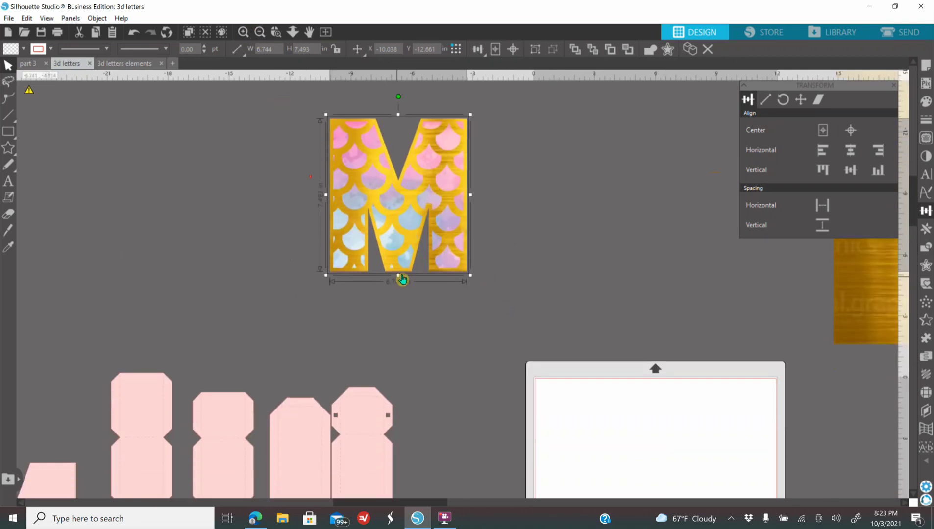
left_click(261, 33)
left_click(261, 33)
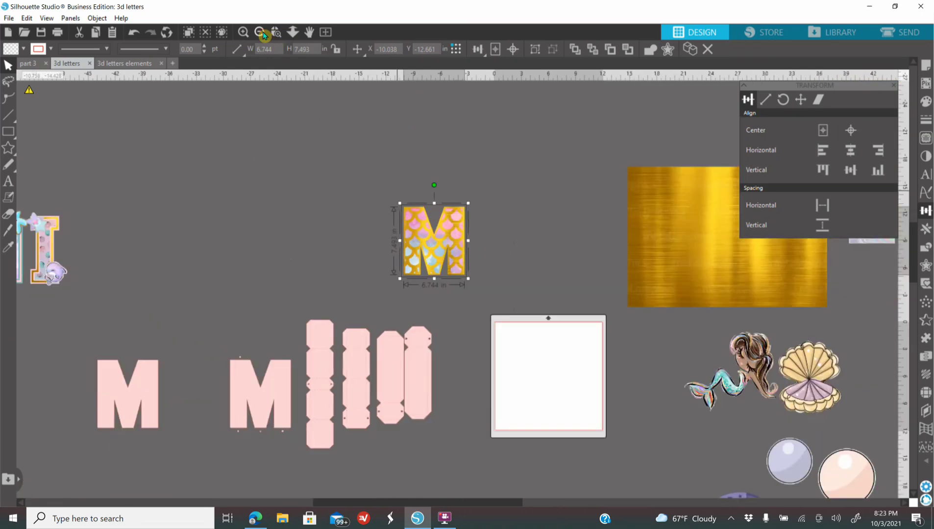
left_click(261, 33)
left_click_drag(670, 438, 516, 131)
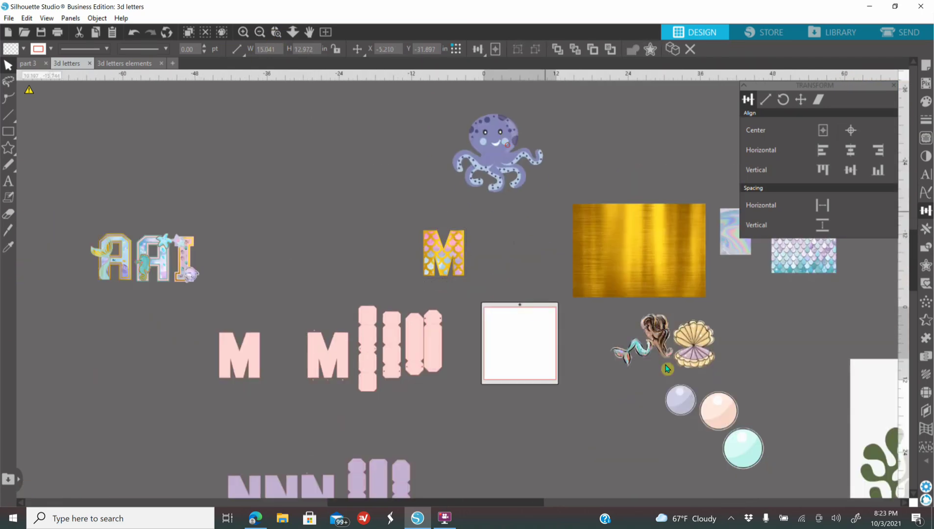
left_click(659, 399)
left_click_drag(779, 459, 394, 188)
Step: Scale the three pearl bubbles down together to about 8.4 in overall width and place them just above the M
left_click(261, 33)
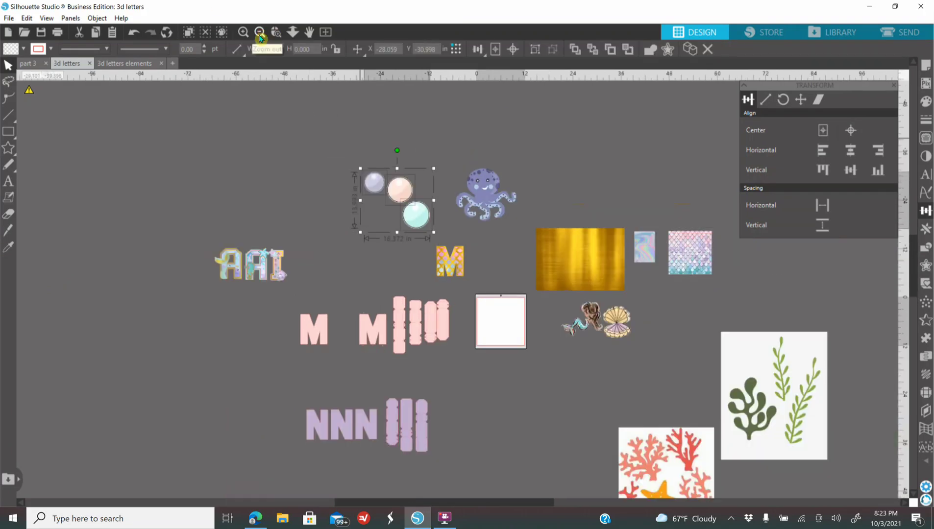
left_click(276, 32)
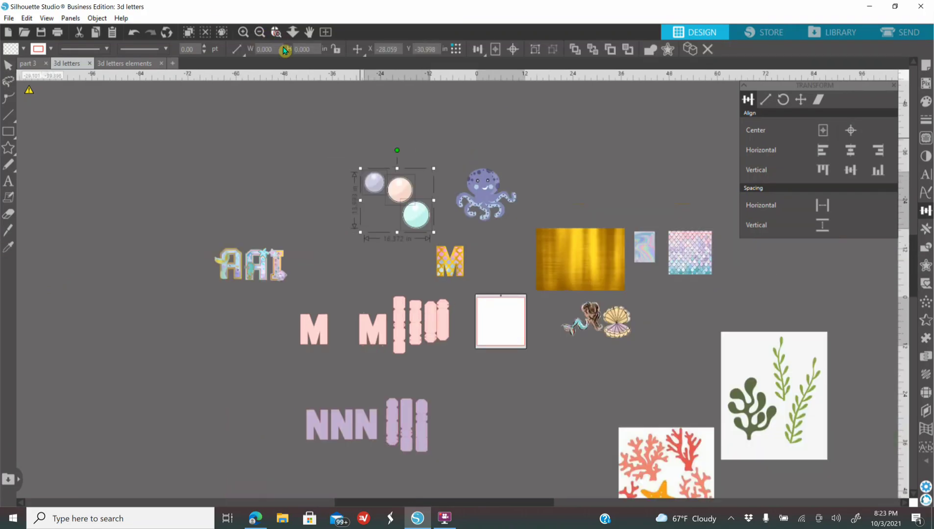
left_click(444, 271)
scroll(389, 358, "up", 5)
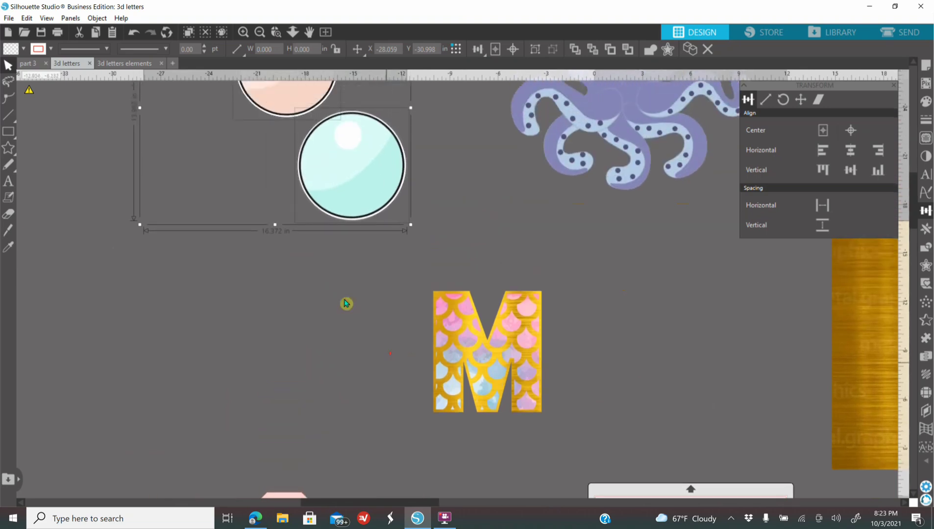
scroll(284, 169, "up", 2)
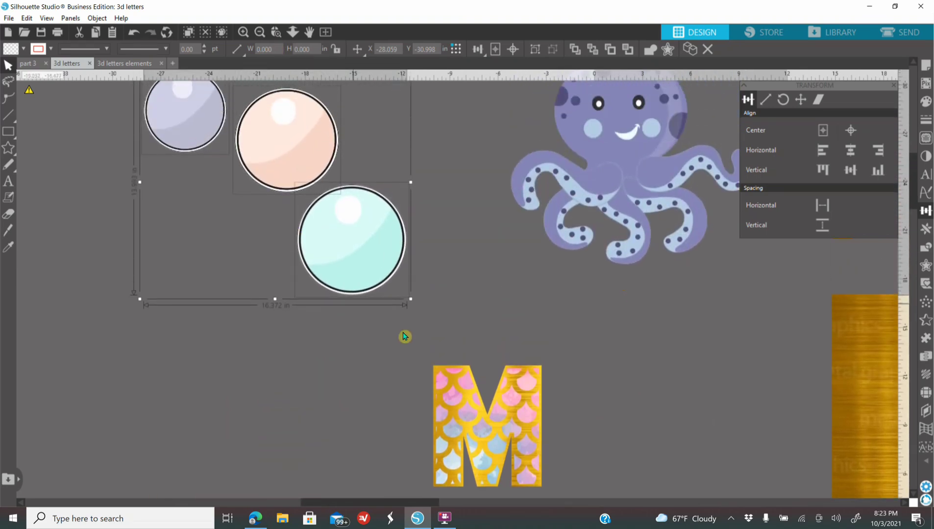
mouse_move(411, 299)
left_mouse_down()
mouse_move(277, 183)
mouse_move(344, 264)
mouse_move(407, 309)
left_mouse_up()
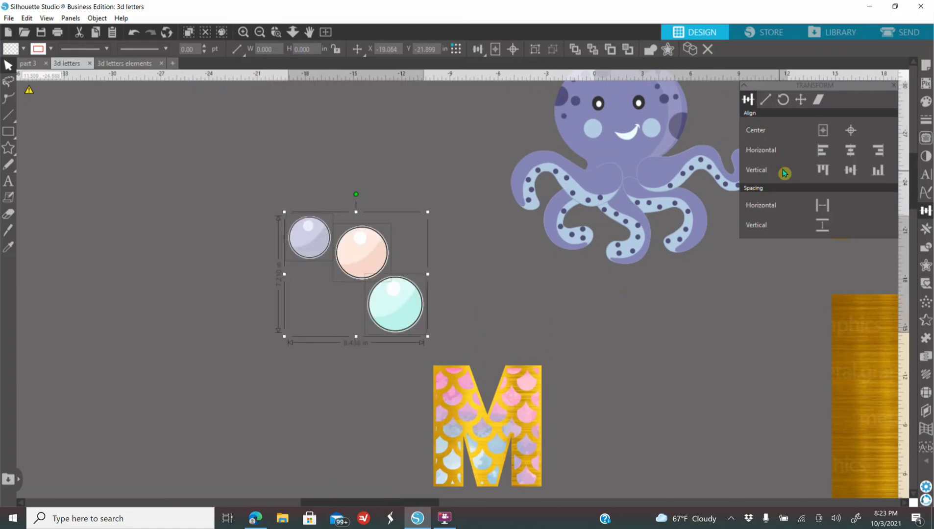
Step: Scale the octopus down to about 3.3 in wide above the M, and nudge the teal bubble closer to the peach one
left_click_drag(602, 173, 566, 253)
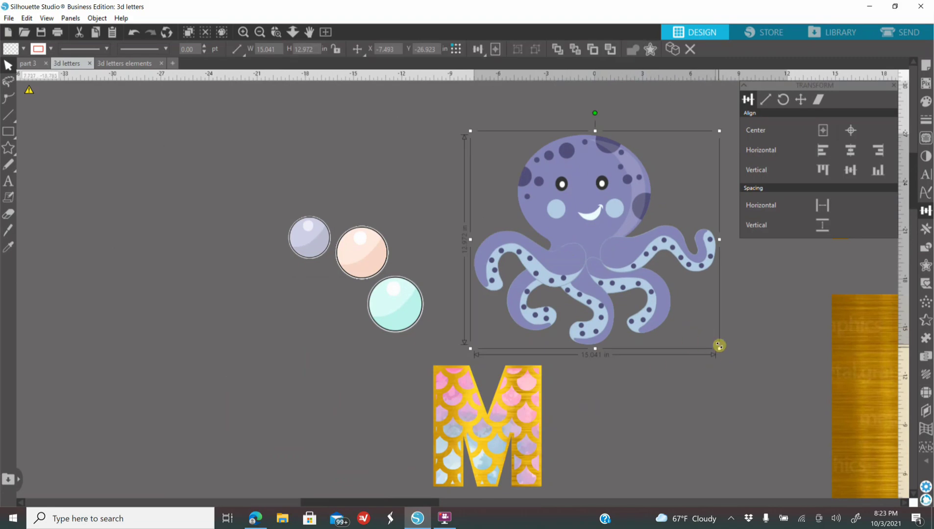
left_click_drag(720, 349, 531, 185)
left_click_drag(406, 314, 411, 307)
left_click(489, 173)
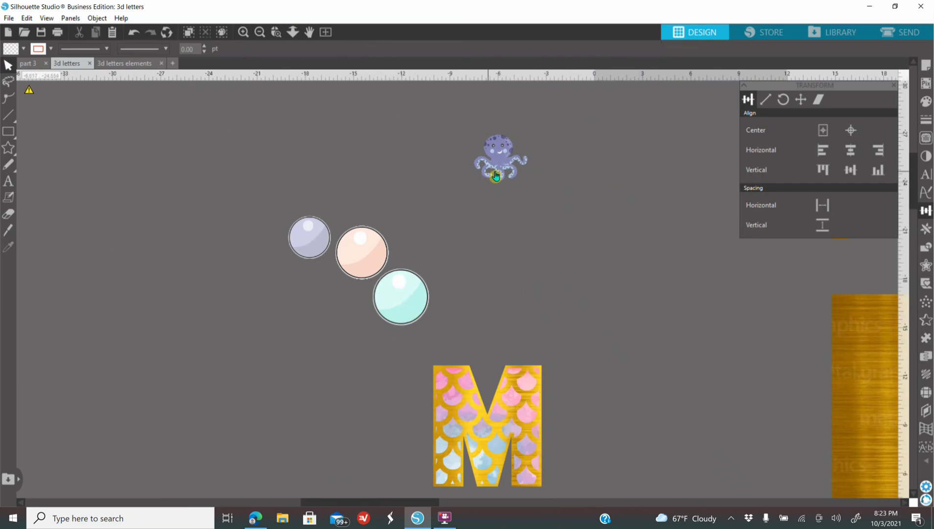
left_click(515, 170)
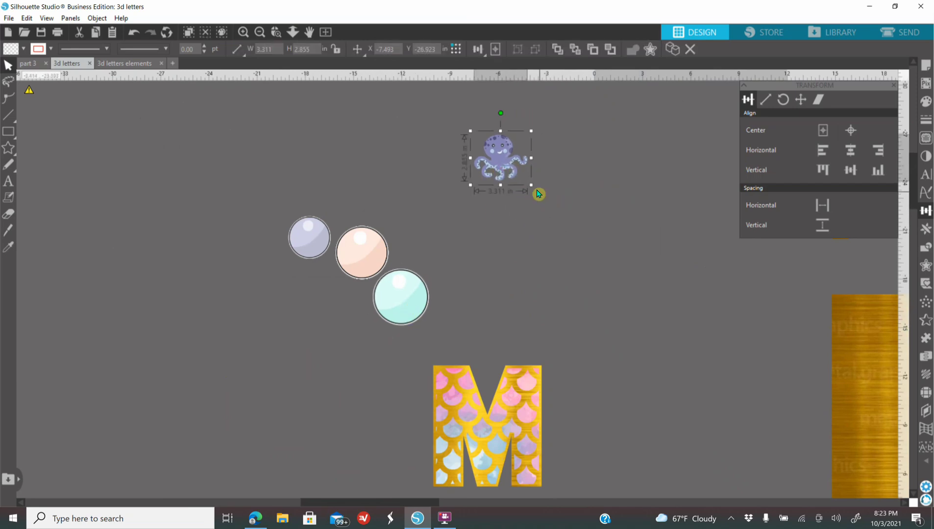
Step: Scale the octopus down to about 1.8 in wide and bring it in front of the M
left_click_drag(530, 186, 463, 327)
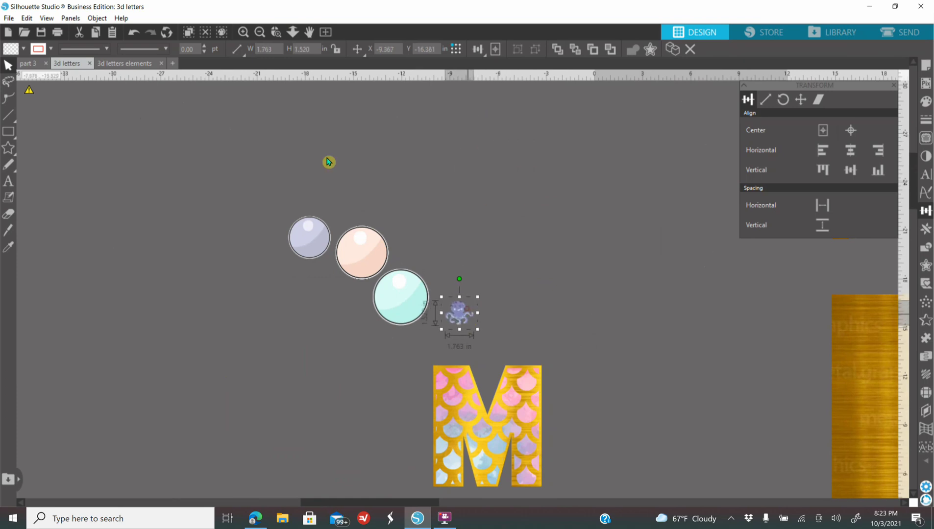
left_click(243, 33)
scroll(398, 294, "down", 3)
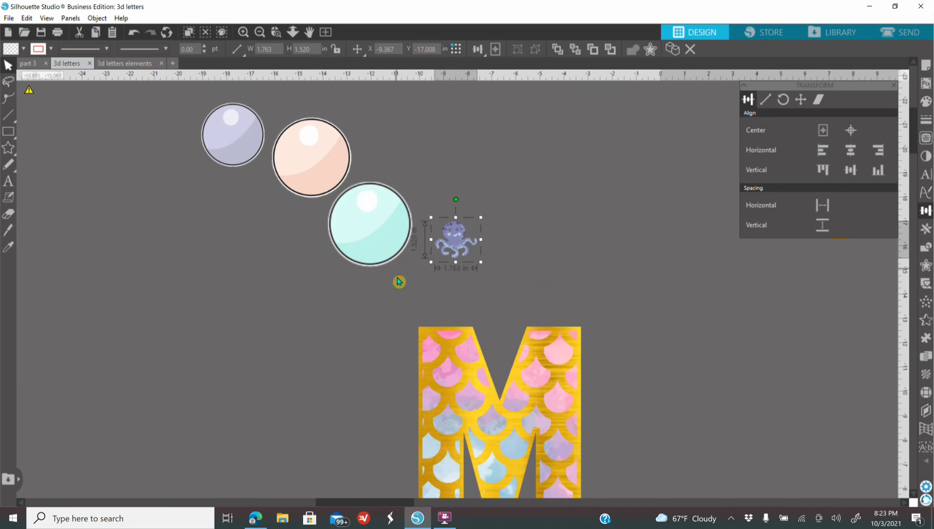
left_click_drag(473, 176, 417, 307)
right_click(346, 256)
left_click(373, 450)
Step: Fit the octopus onto the middle of the M's left leg at about 2 in wide
mouse_move(464, 333)
left_mouse_down()
mouse_move(477, 388)
mouse_move(489, 380)
left_mouse_up()
left_click_drag(459, 349, 456, 348)
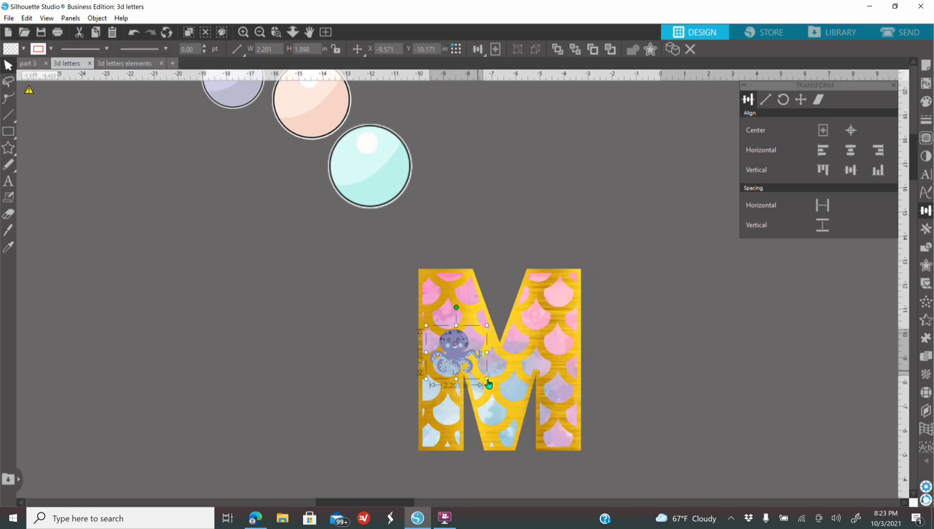
left_click_drag(487, 381, 481, 375)
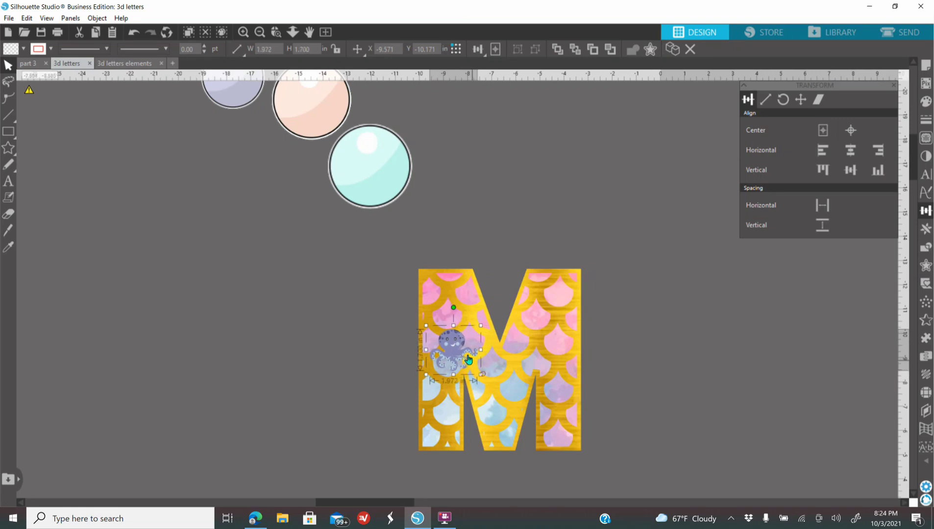
left_click(310, 366)
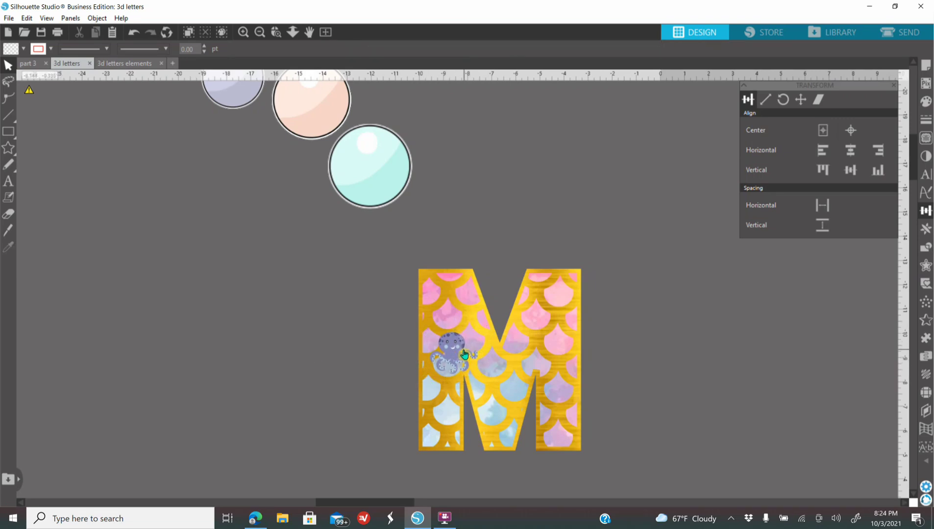
left_click(462, 352)
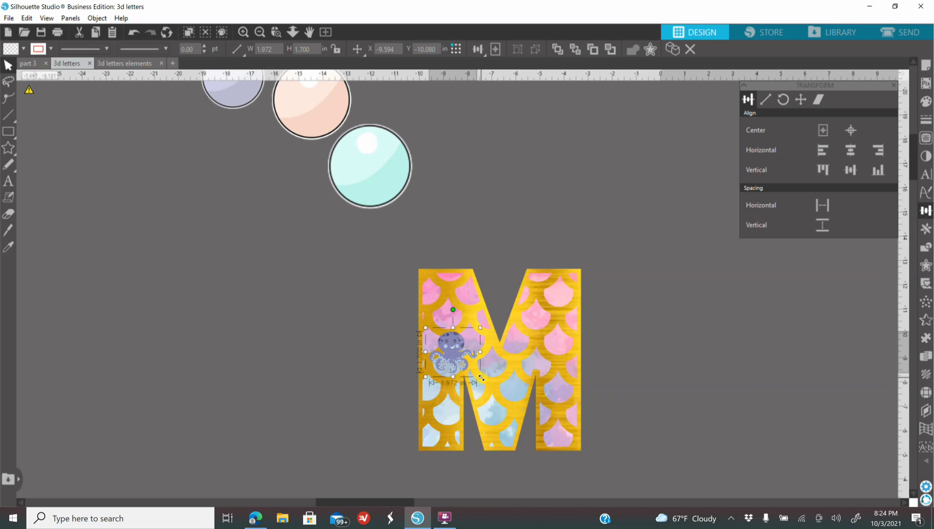
Step: Scale the teal bubble down to about 1 in, bring it to the front and place it on the M just above the octopus
left_click(378, 189)
left_click_drag(416, 212, 460, 215)
right_click(459, 211)
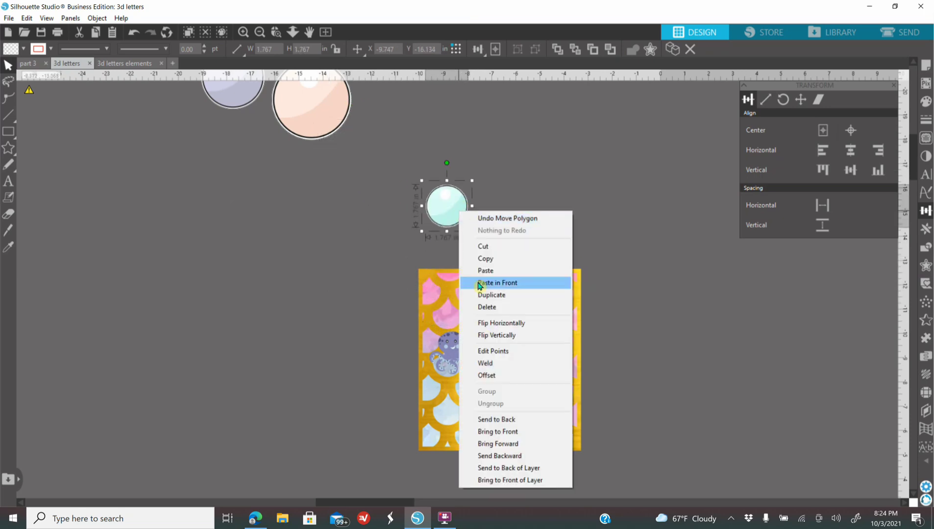
left_click(495, 431)
left_click_drag(472, 231, 484, 339)
Step: Scale the peach bubble down to about 1.4 in near the M, and bring it and the lavender bubble to the front
left_click_drag(329, 121, 429, 230)
left_click_drag(252, 93, 333, 203)
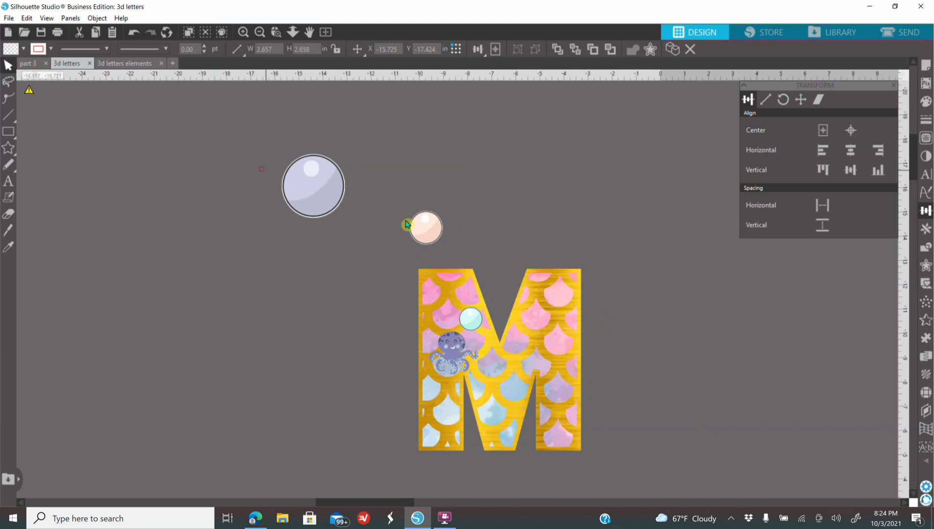
left_click(436, 240, "shift")
right_click(437, 238)
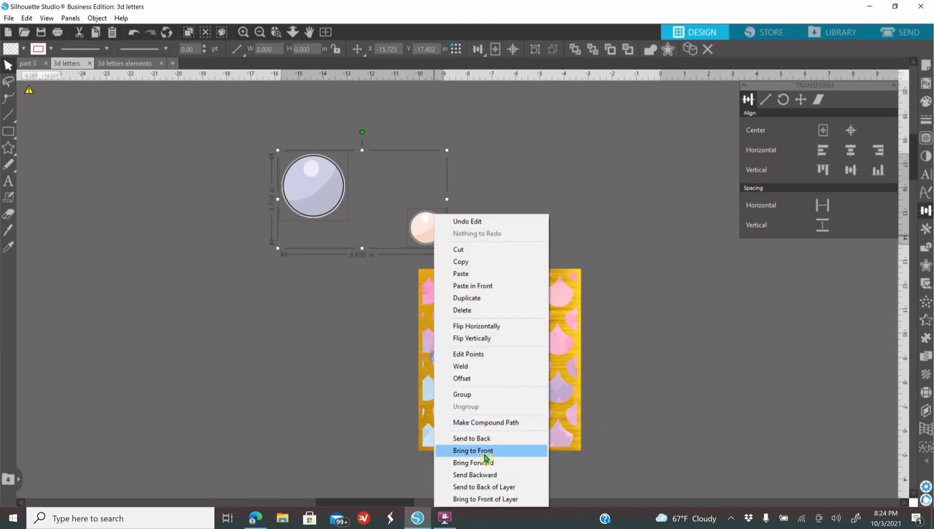
left_click(484, 449)
Step: Scale the peach bubble down to about 0.94 in and place it on the M diagonally above the teal bubble
left_click(459, 219)
left_click(434, 240)
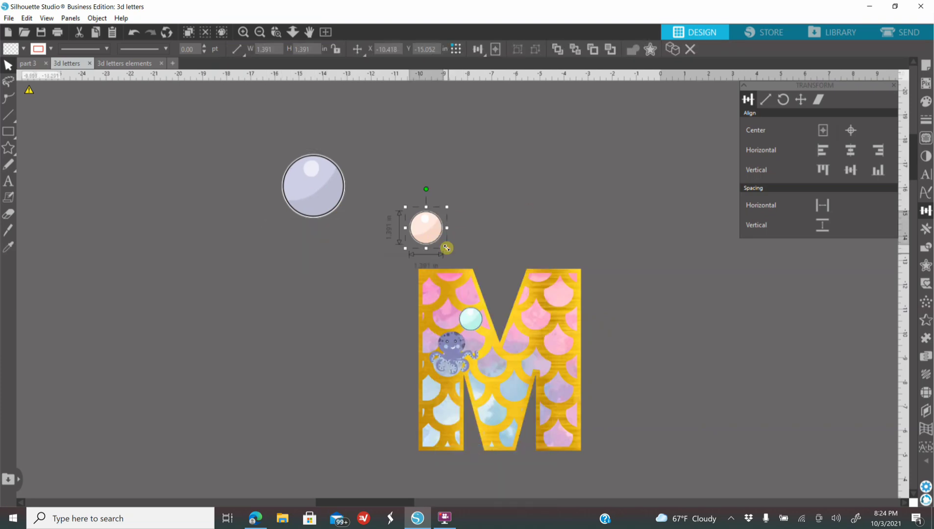
left_click_drag(446, 249, 467, 301)
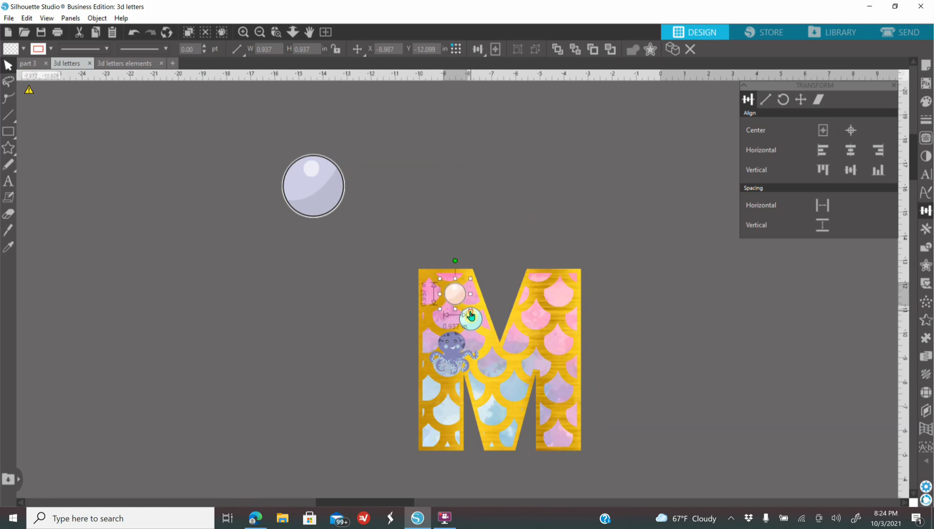
left_click(469, 312)
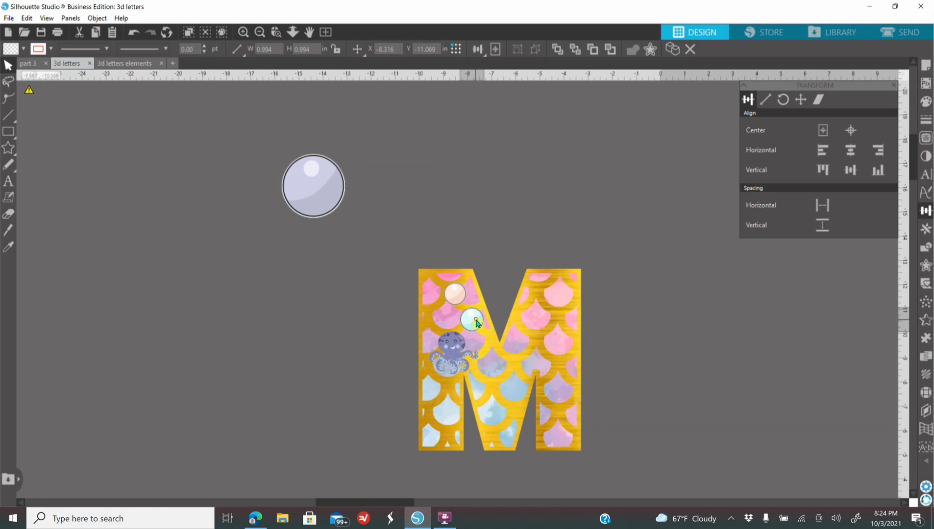
left_click_drag(454, 294, 458, 296)
Step: Scale the lavender bubble down slightly smaller than the peach one and place it in the M's upper-left corner
left_click(375, 239)
left_click(323, 206)
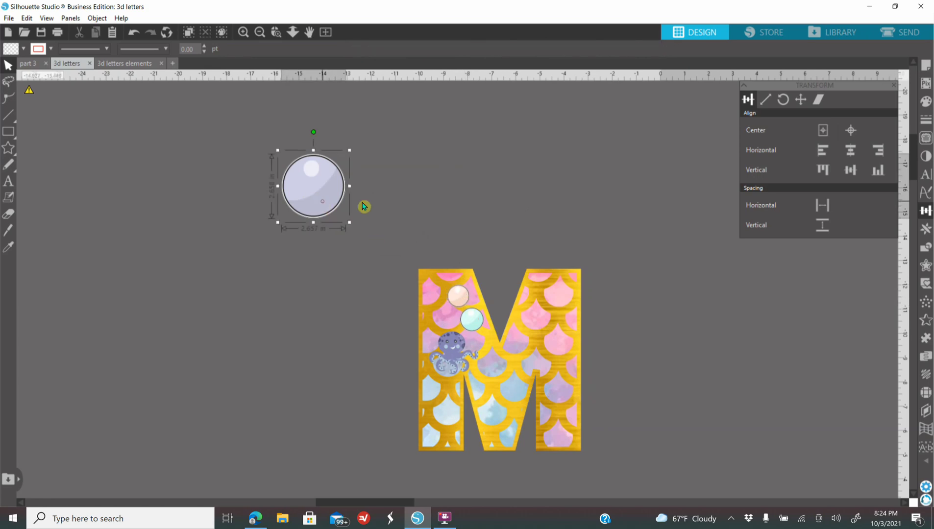
left_click_drag(350, 223, 437, 289)
left_click(336, 219)
left_click(334, 325)
Step: Add a 0.045 in rounded offset around the octopus and fill it turquoise
scroll(342, 348, "up", 2)
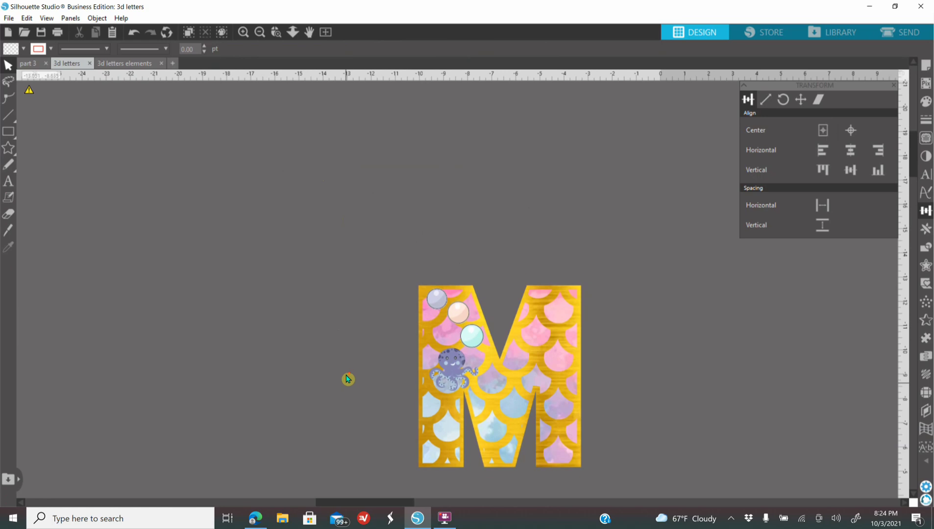
left_click(241, 32)
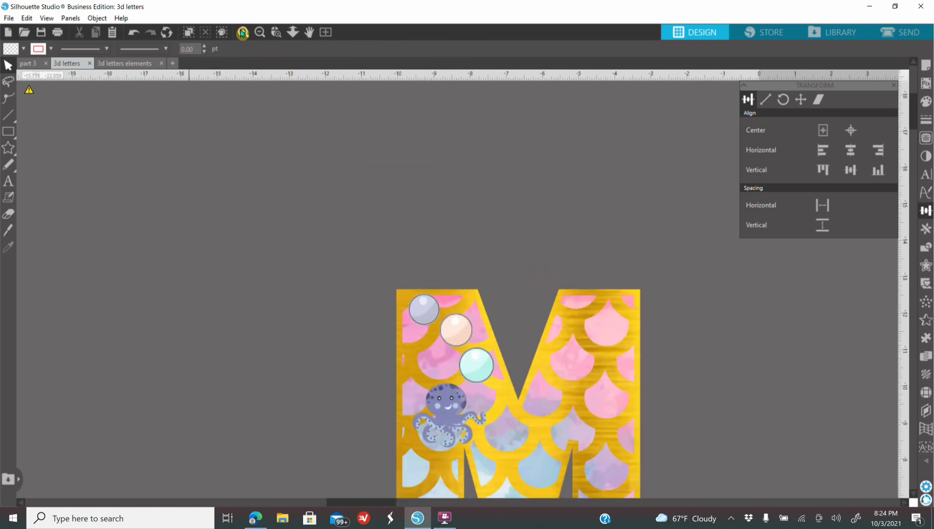
scroll(361, 193, "down", 5)
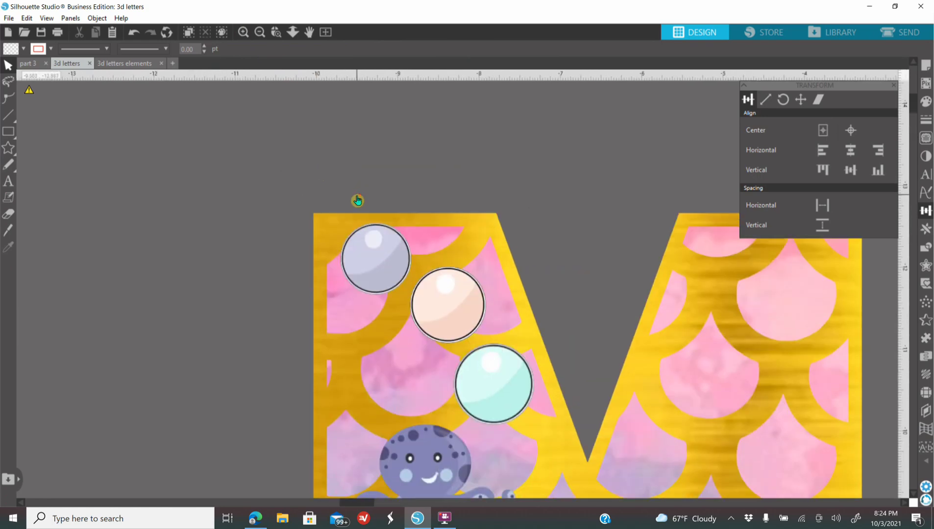
scroll(292, 243, "down", 1)
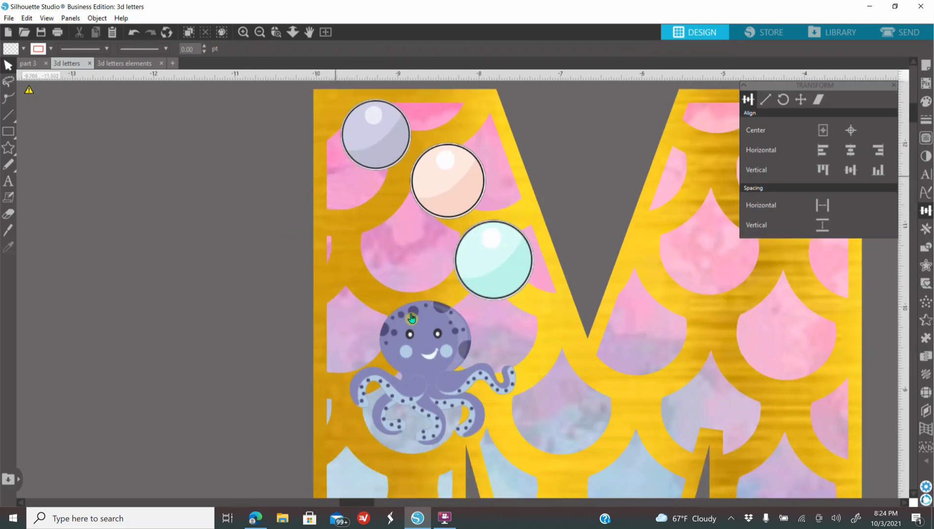
left_click(445, 354)
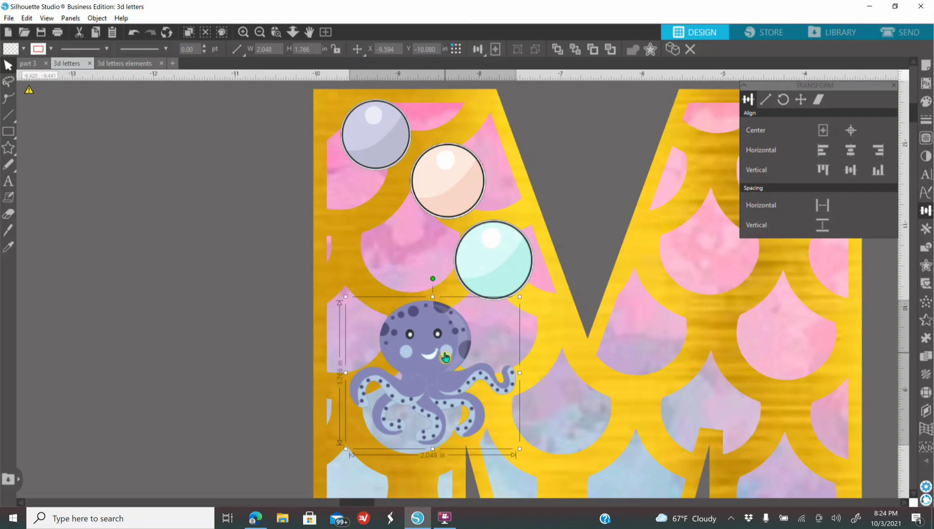
left_click(926, 266)
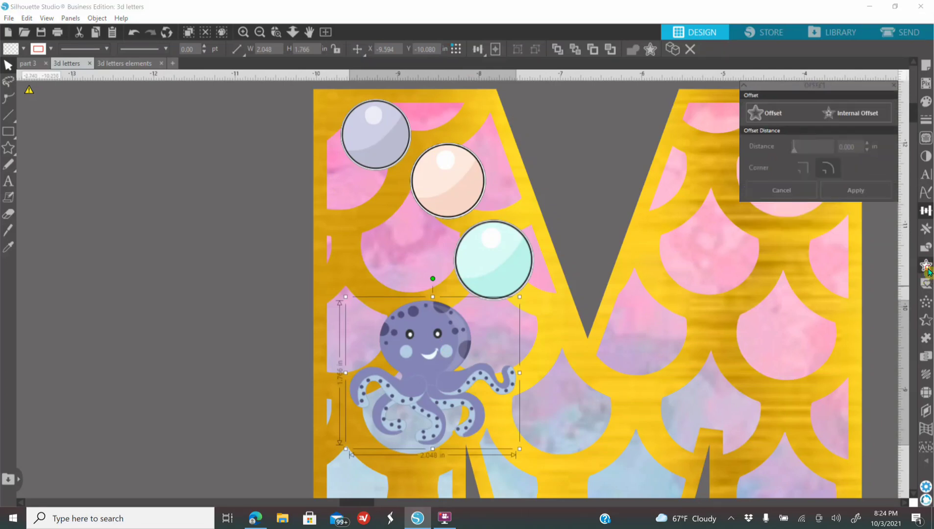
left_click(774, 115)
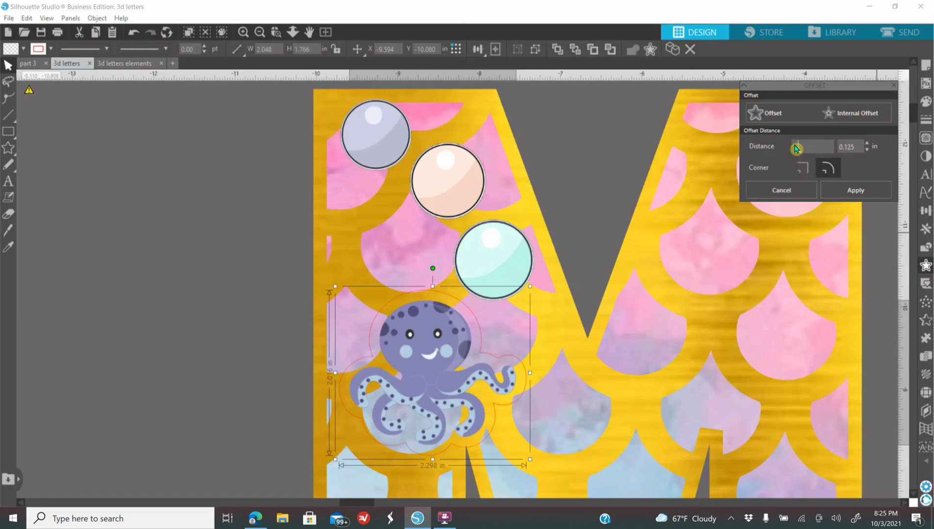
left_click_drag(797, 148, 796, 147)
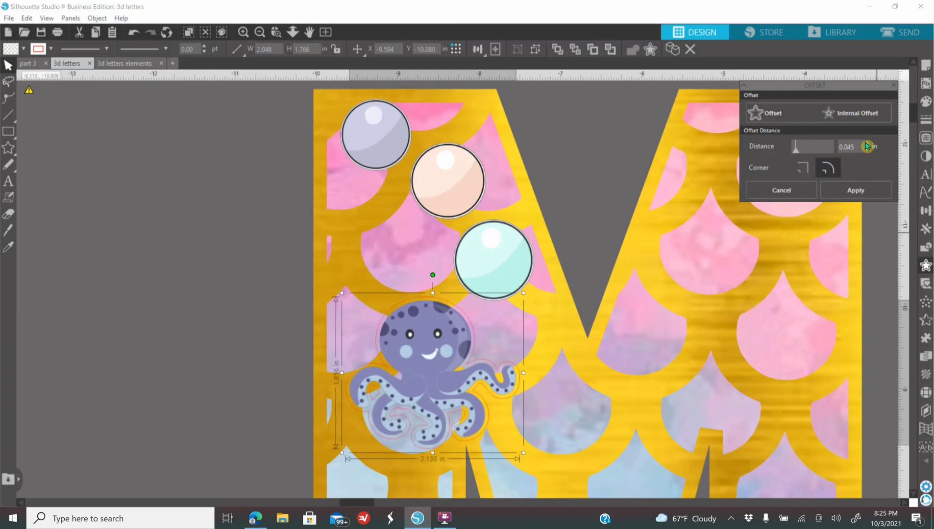
left_click(925, 103)
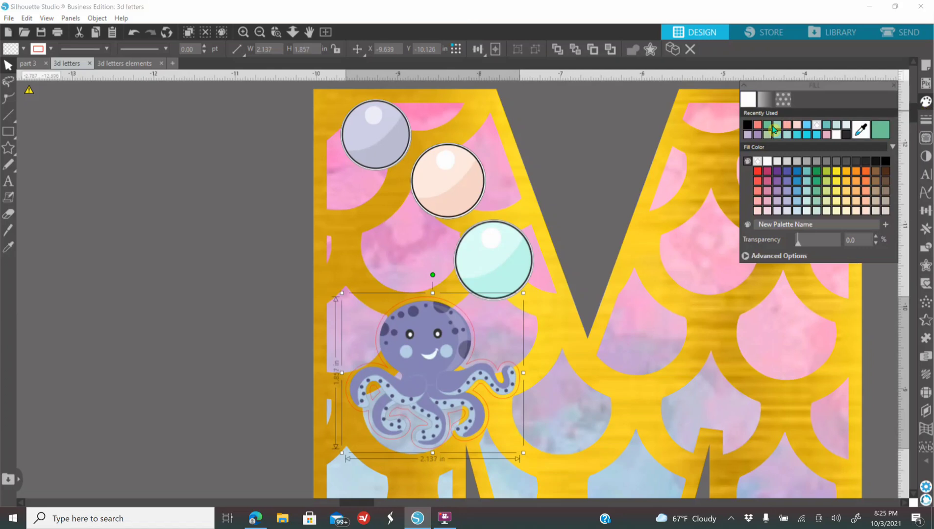
left_click(796, 136)
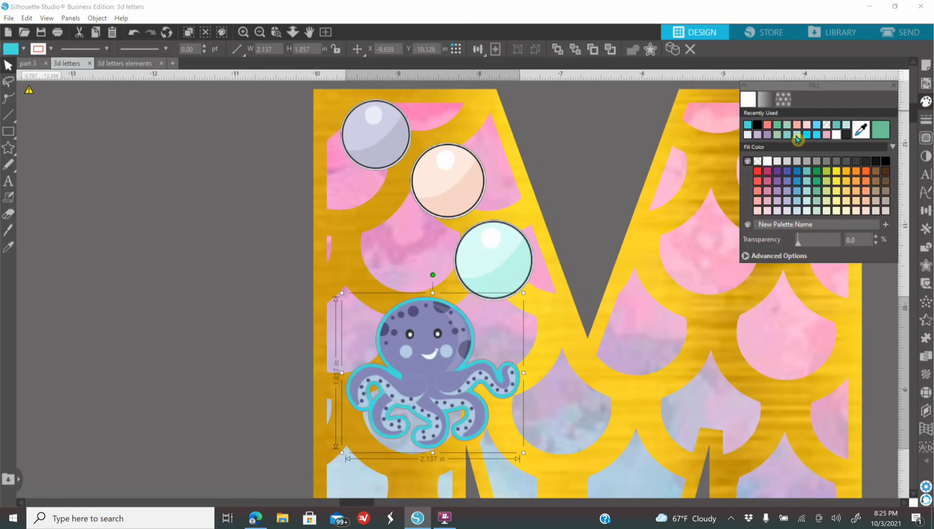
Step: Add a second rounded offset of 0.055 in around the octopus's turquoise outline and fill it black
left_click(926, 266)
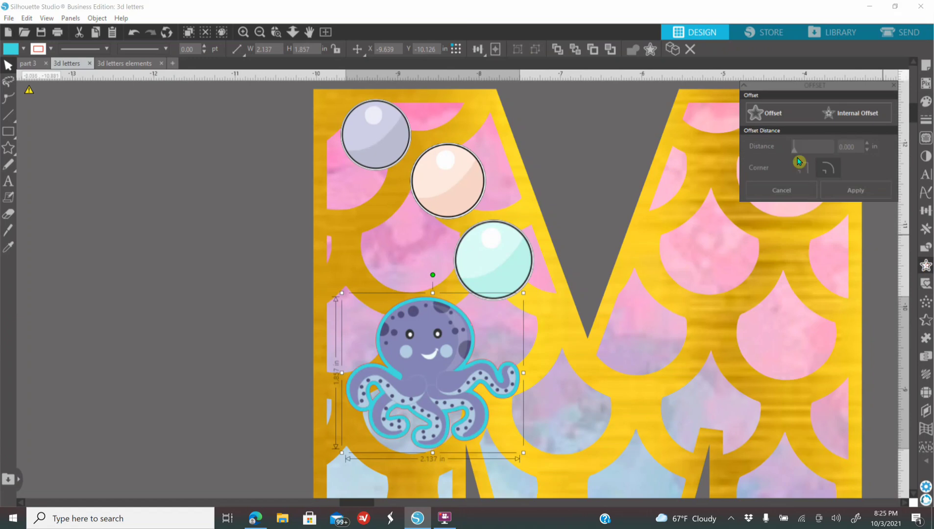
left_click(767, 116)
left_click(796, 146)
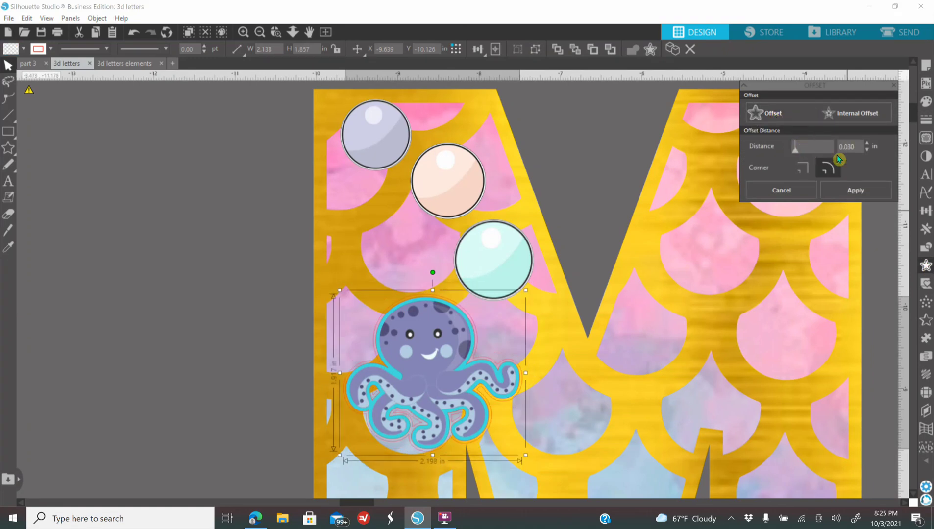
left_click(867, 145)
left_click(868, 145)
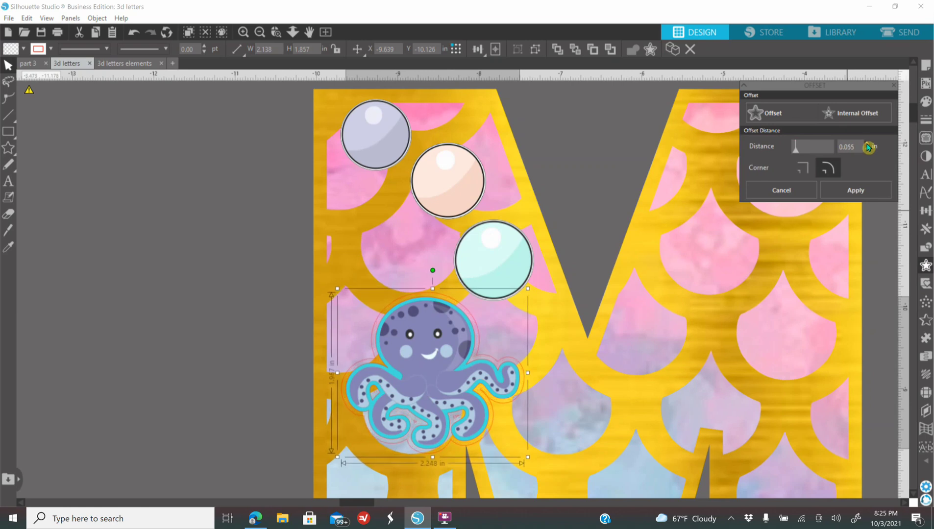
left_click(926, 101)
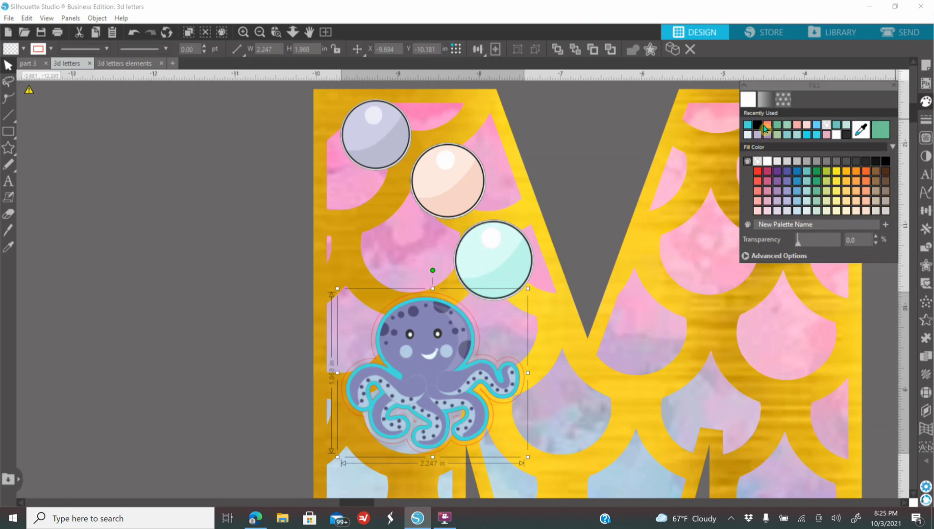
left_click(746, 125)
Step: Add a 0.045 in rounded offset around all three bubbles and fill the offsets turquoise
left_click(467, 271)
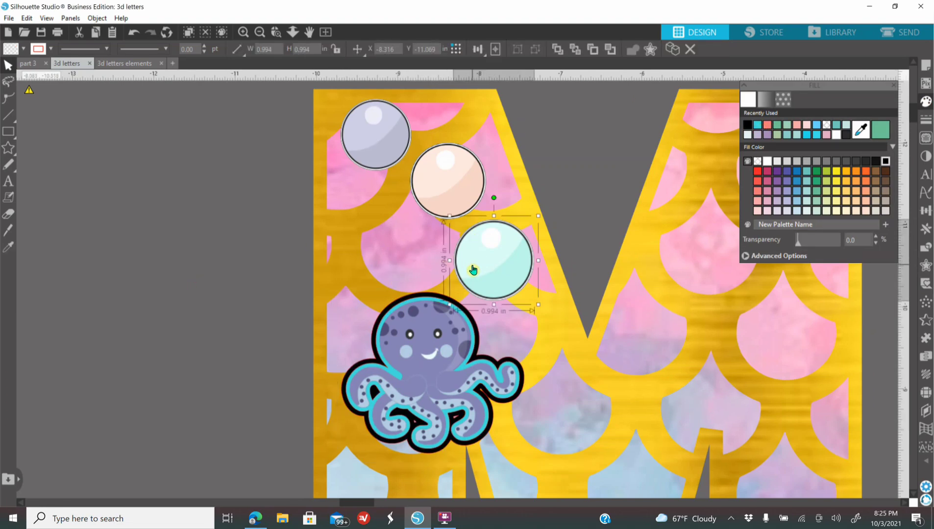
left_click(444, 203, "shift")
left_click(381, 153, "shift")
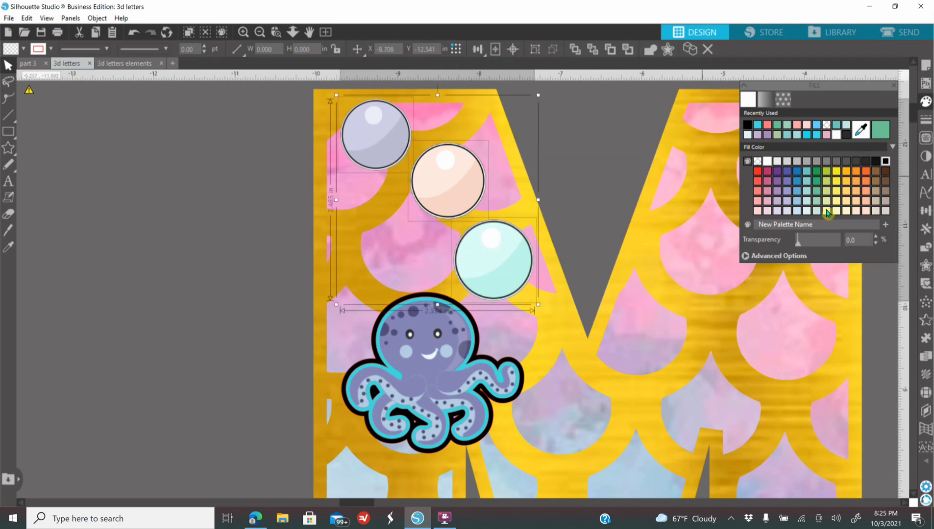
left_click(925, 265)
left_click(775, 115)
left_click_drag(797, 145, 796, 145)
left_click(867, 151)
left_click(867, 150)
left_click(867, 151)
left_click(867, 150)
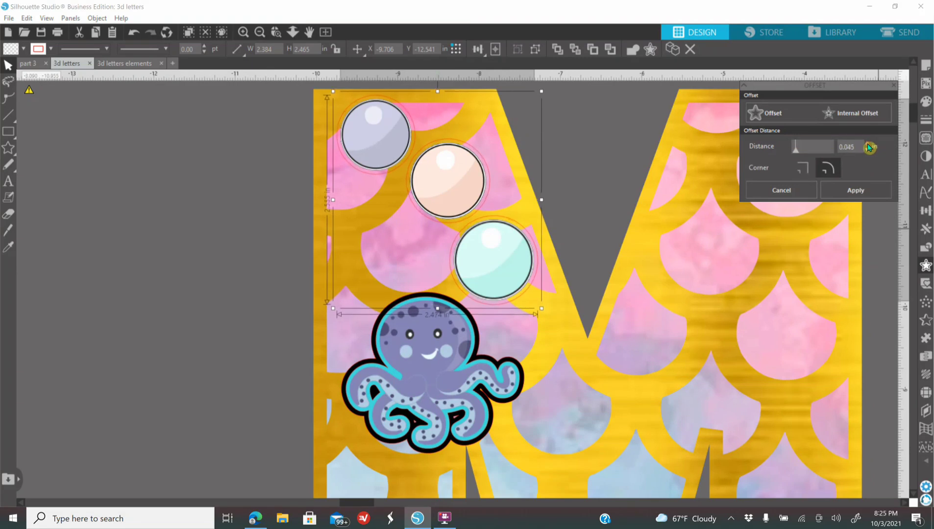
left_click(926, 101)
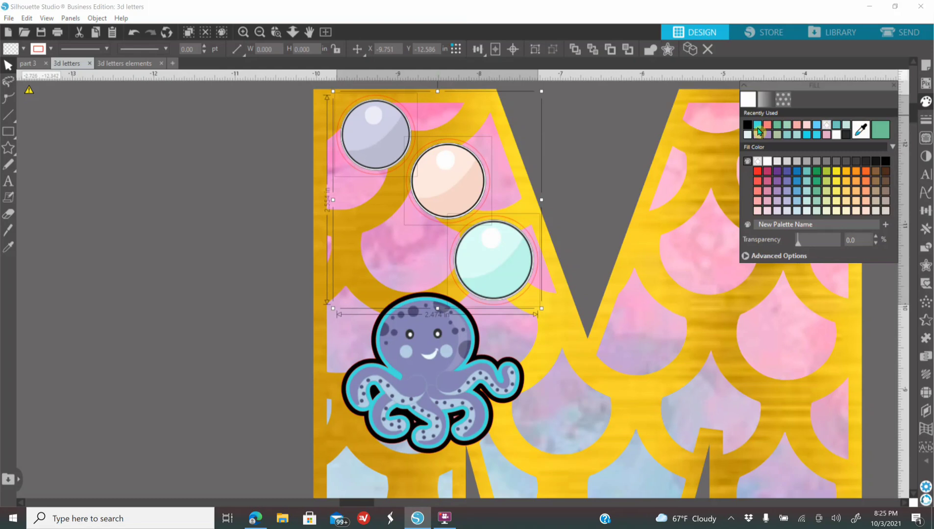
left_click(758, 128)
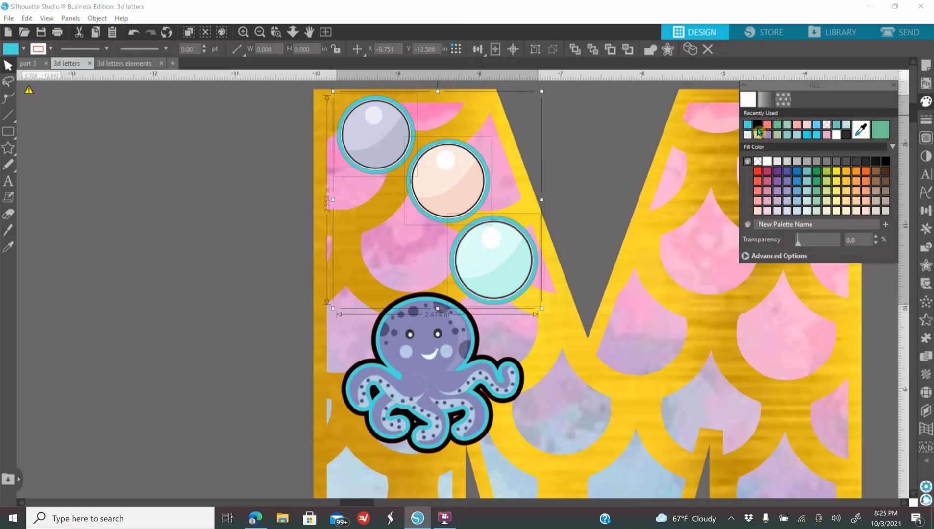
Step: Add a second rounded offset of 0.055 in around the bubbles' turquoise outlines and fill it black
left_click(925, 265)
left_click(773, 114)
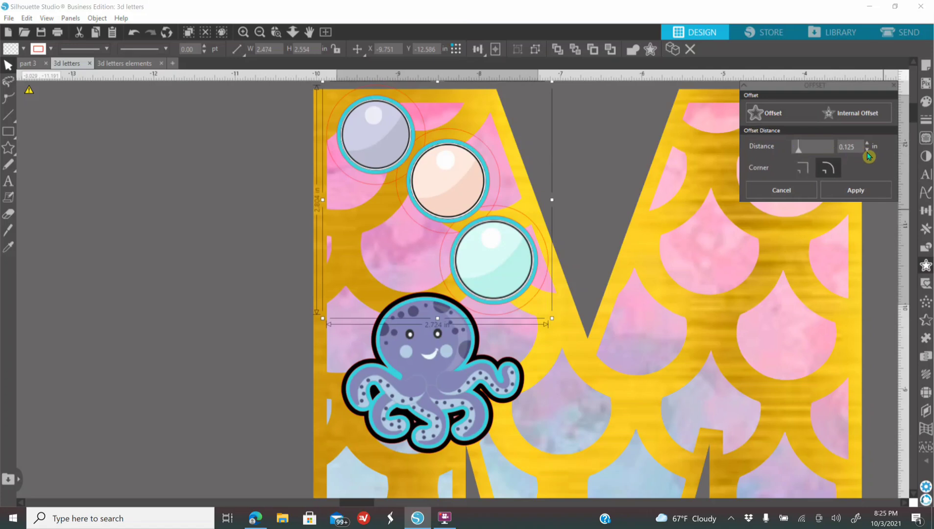
left_click_drag(796, 147, 795, 147)
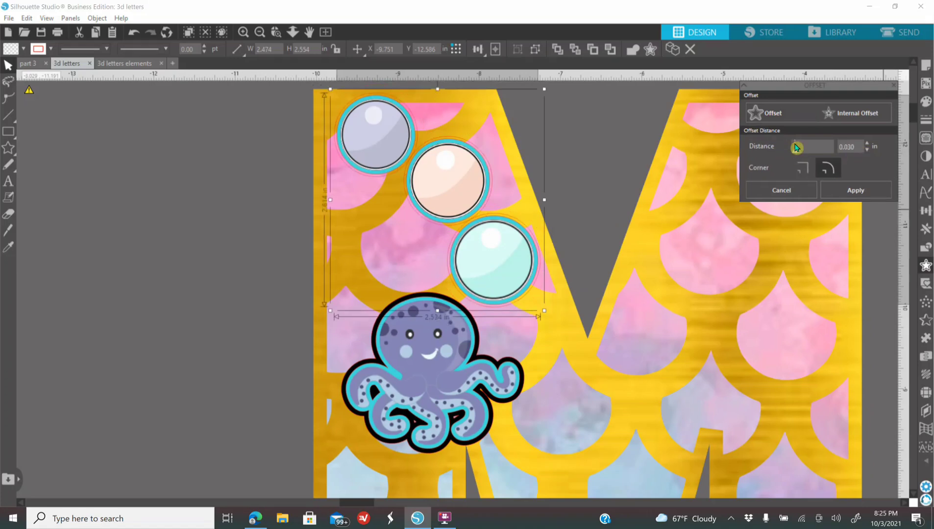
left_click(868, 146)
left_click(869, 147)
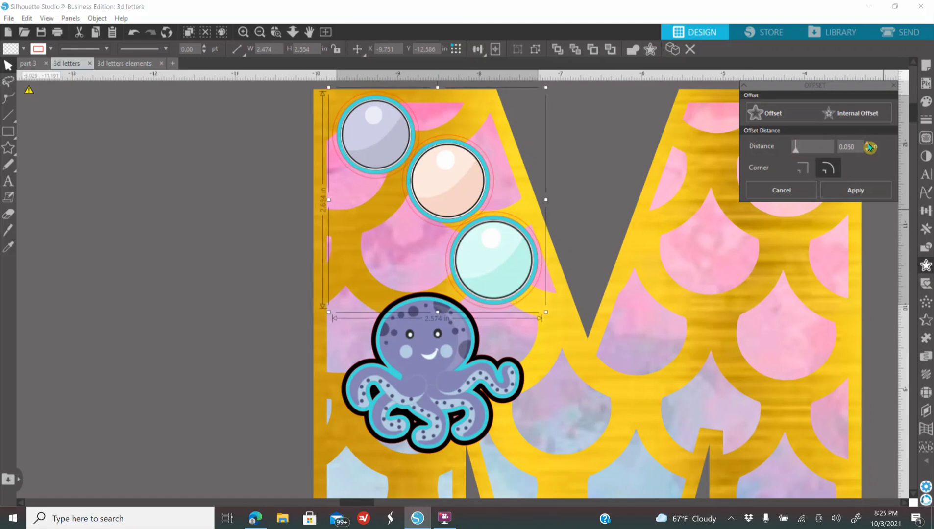
left_click(925, 101)
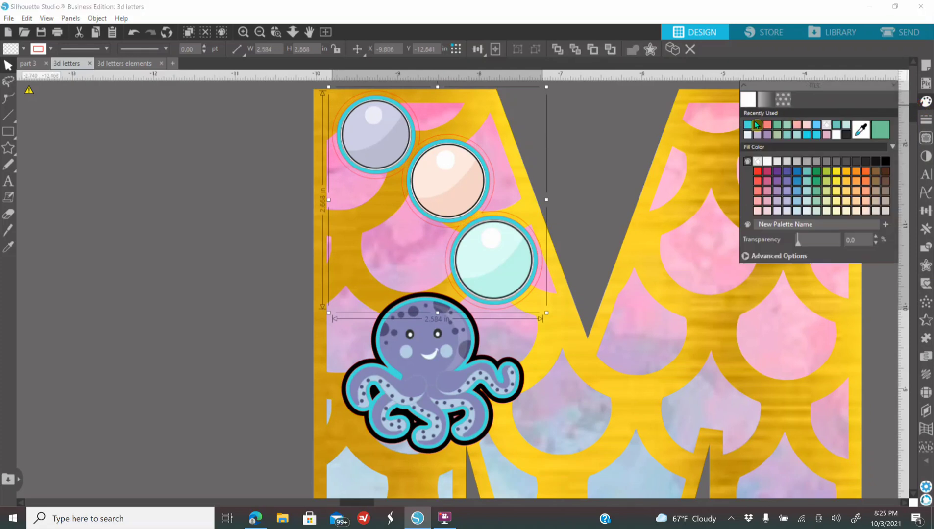
left_click(885, 162)
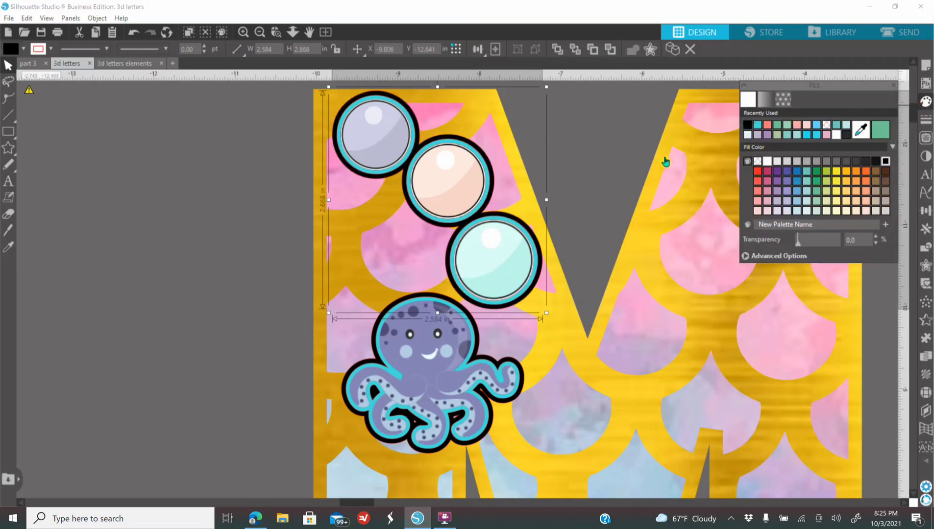
left_click(199, 279)
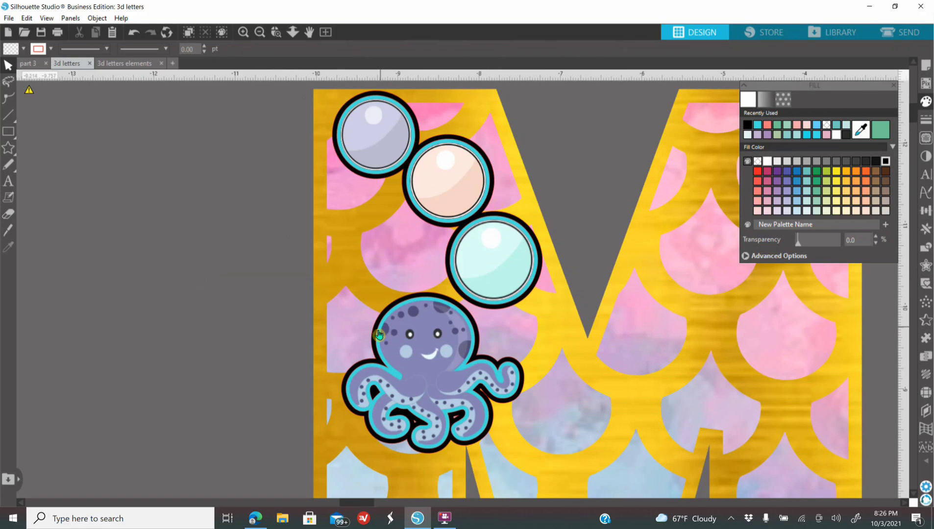
Step: Weld the black octopus offset and the black bubble offsets to the M's gold scale layer
left_click(374, 336)
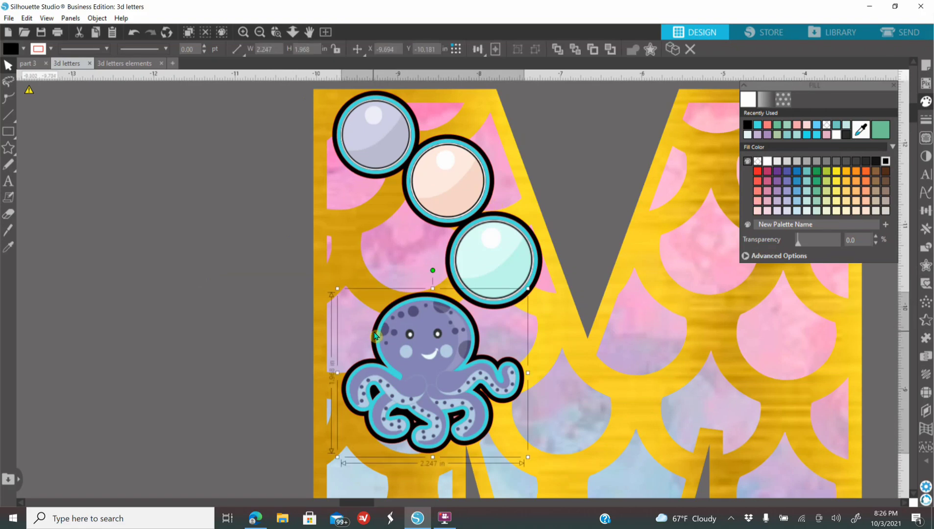
left_click(377, 182, "shift")
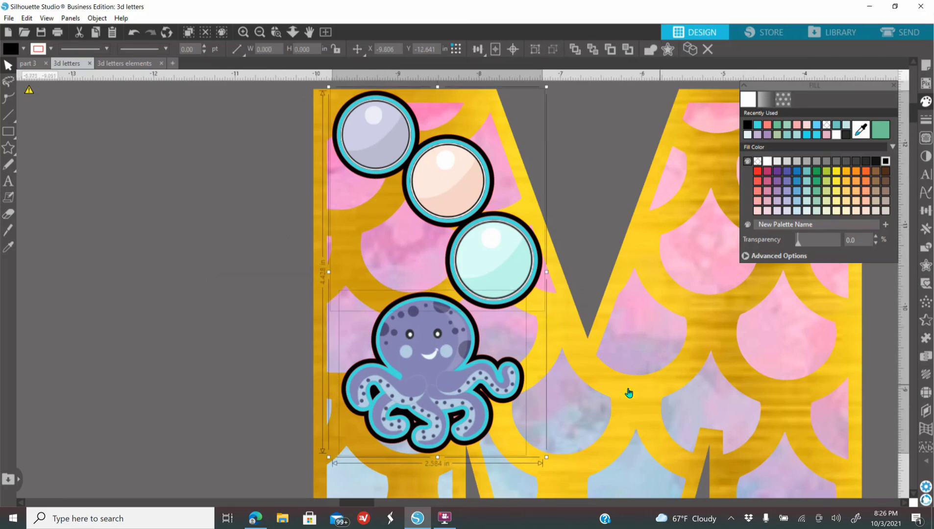
left_click(564, 332)
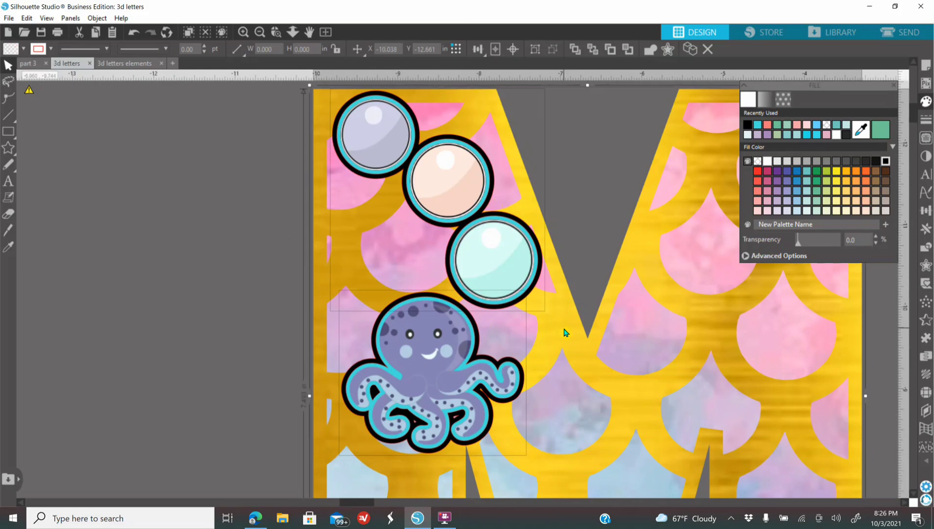
right_click(564, 333)
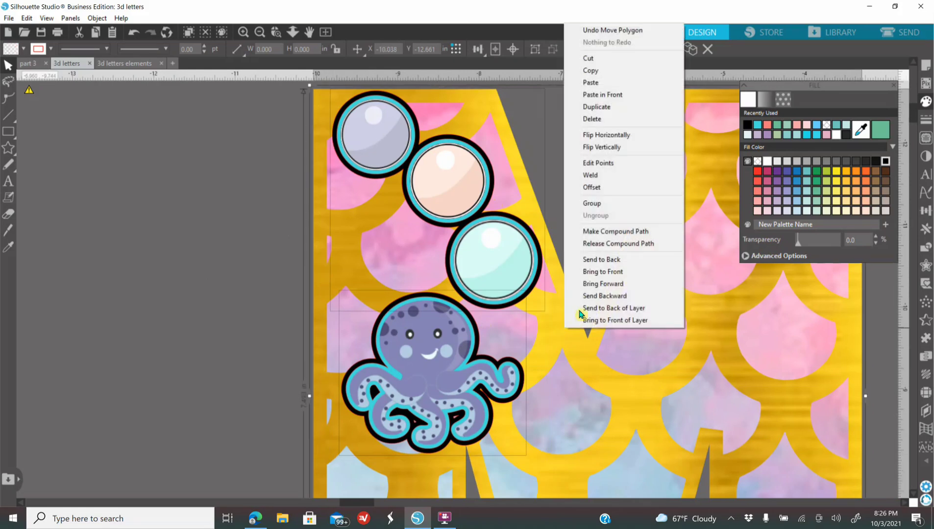
left_click(603, 176)
left_click(242, 290)
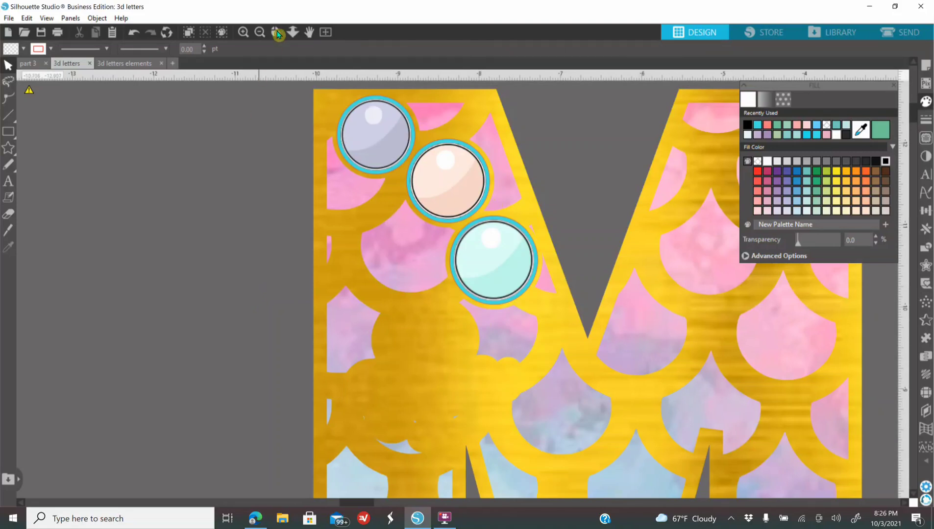
Step: Move the welded gold scale layer aside to check its shape and undo the move
left_click(261, 34)
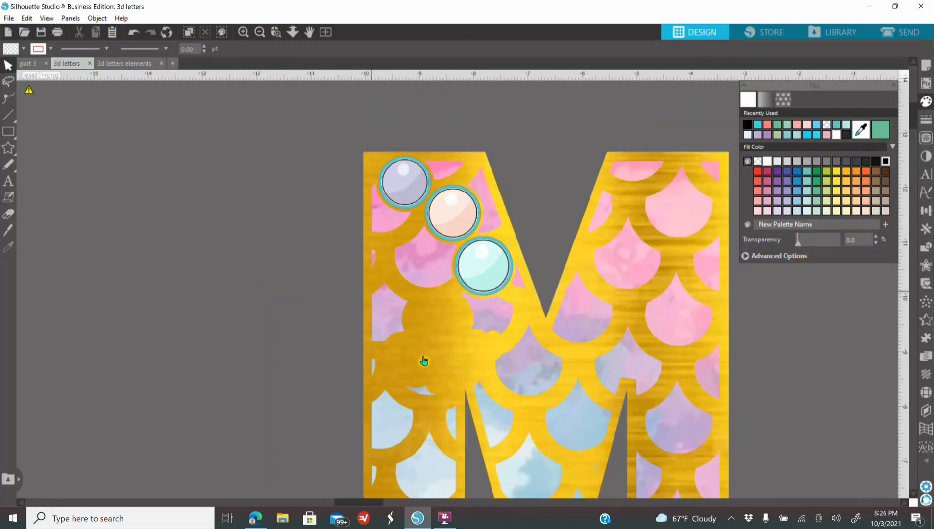
left_click_drag(440, 356, 305, 383)
left_click(269, 120)
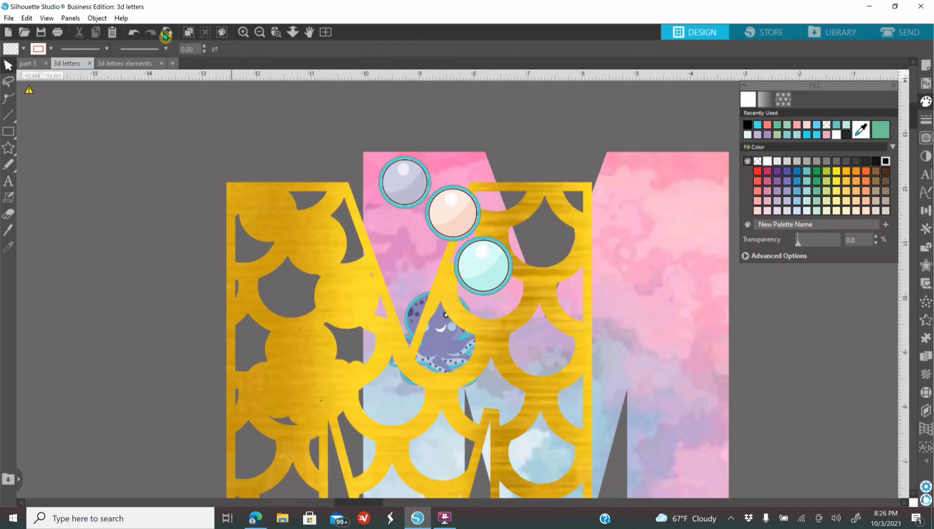
left_click(135, 33)
Step: Send the welded gold layer to the back, followed by the watercolor M, so the octopus sits in front of both
left_click(439, 346)
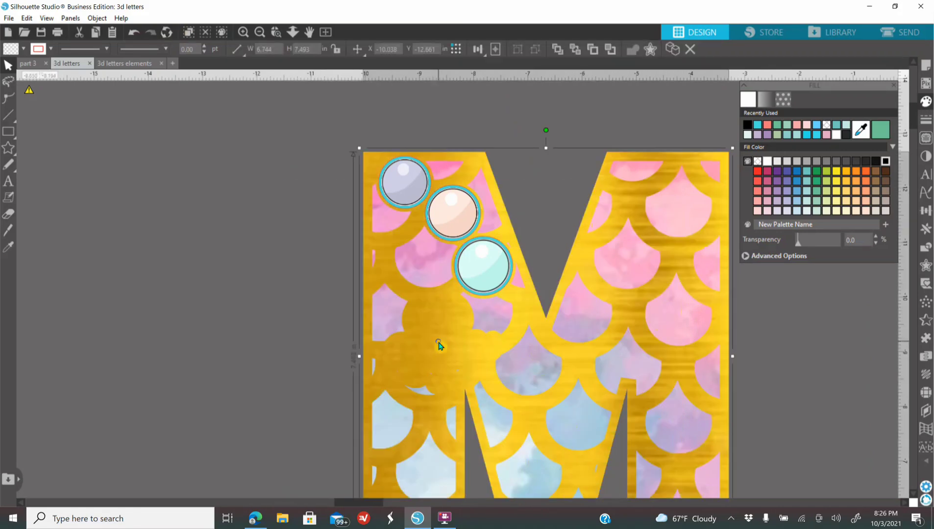
right_click(440, 345)
left_click(518, 277)
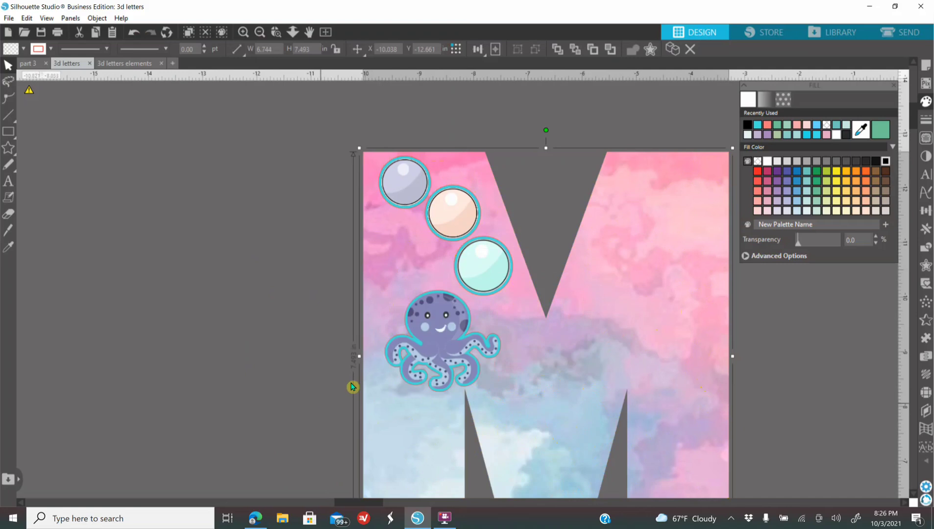
right_click(404, 419)
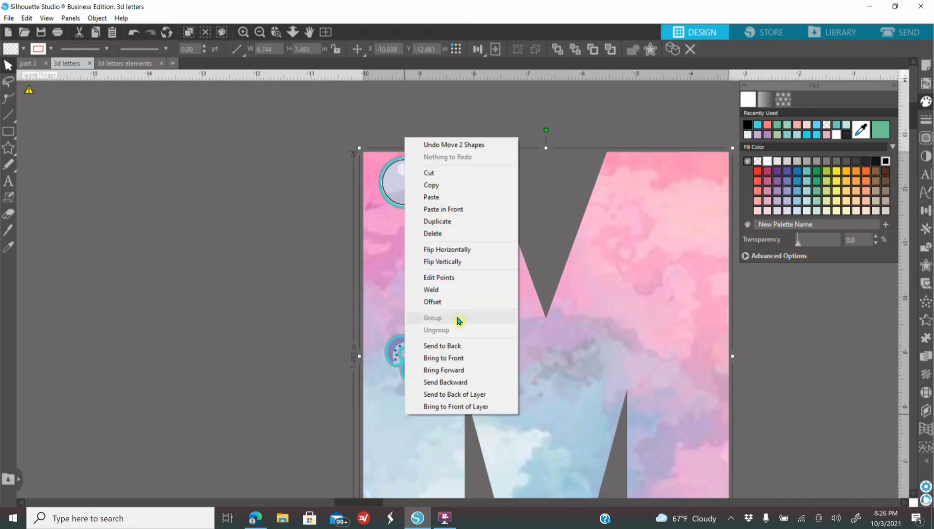
left_click(444, 346)
left_click(267, 365)
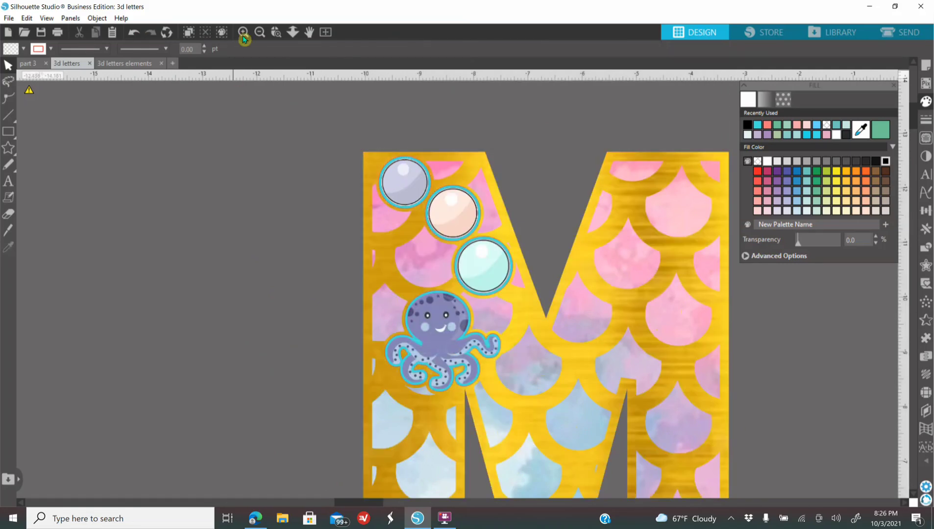
Step: Pull the octopus and its turquoise offset off the M to show them as separate layers
left_click(260, 34)
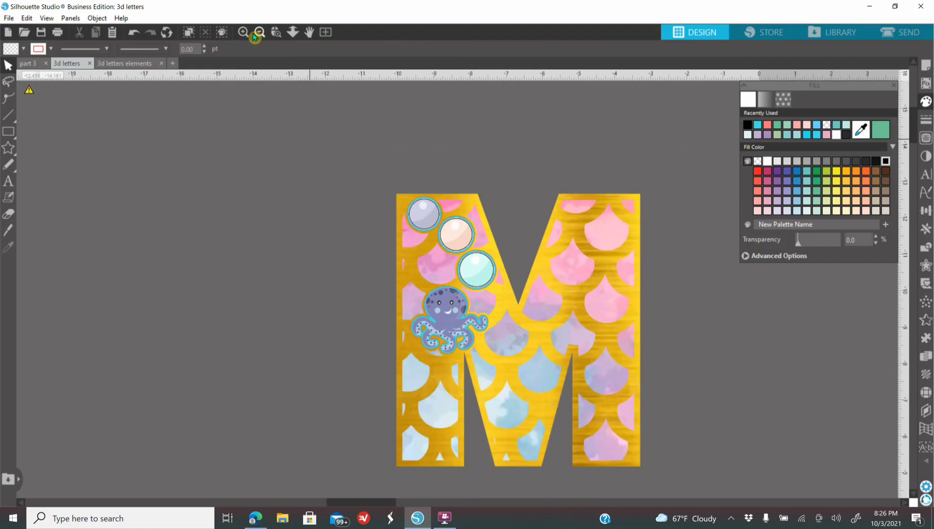
left_click(247, 34)
left_click(246, 35)
left_click(247, 34)
scroll(257, 242, "down", 1)
scroll(258, 241, "down", 2)
left_click_drag(389, 304, 120, 331)
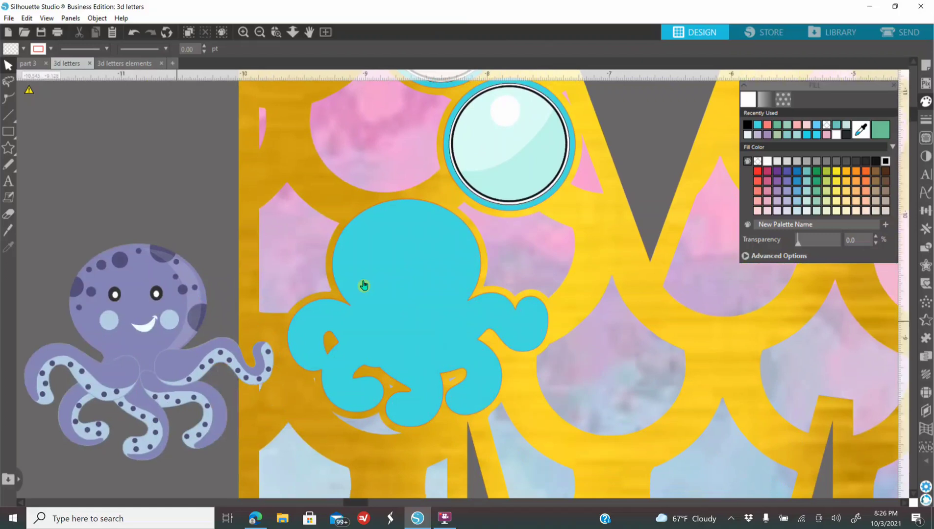
left_click_drag(362, 312, 20, 337)
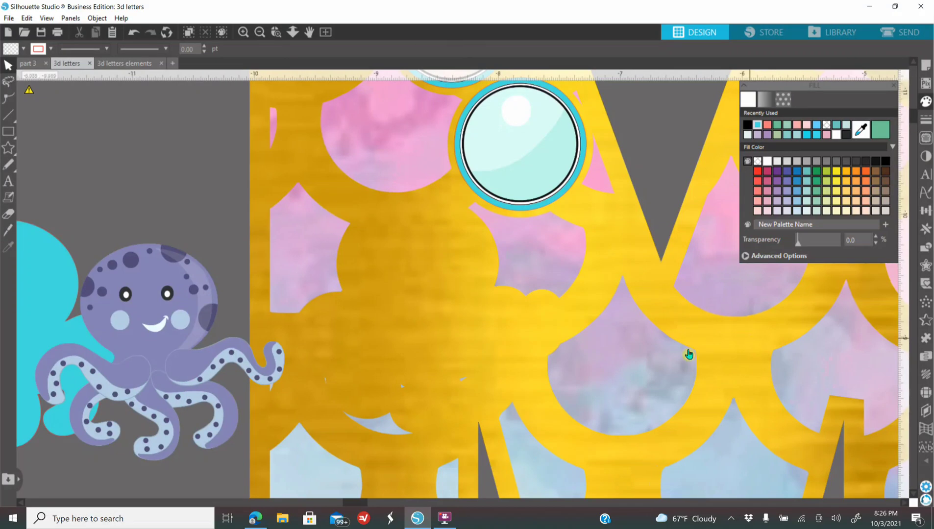
left_click(259, 33)
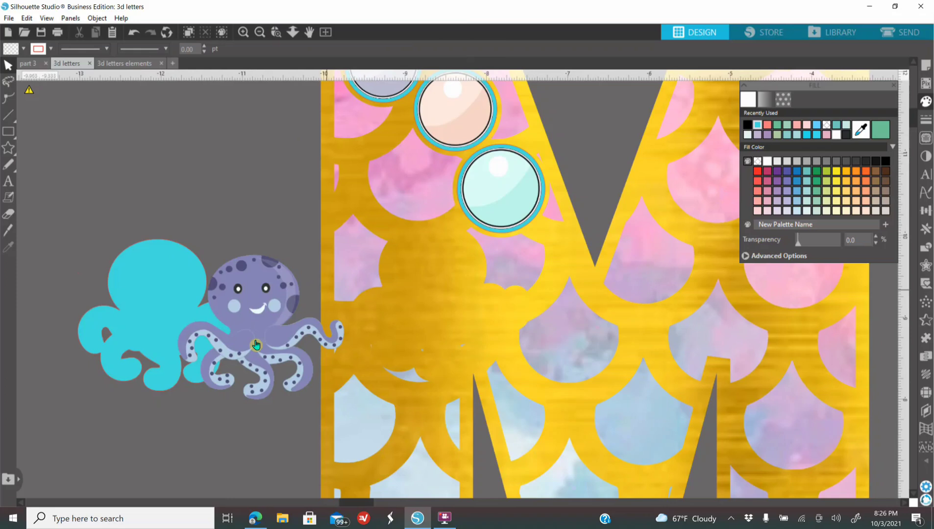
left_click_drag(253, 339, 221, 330)
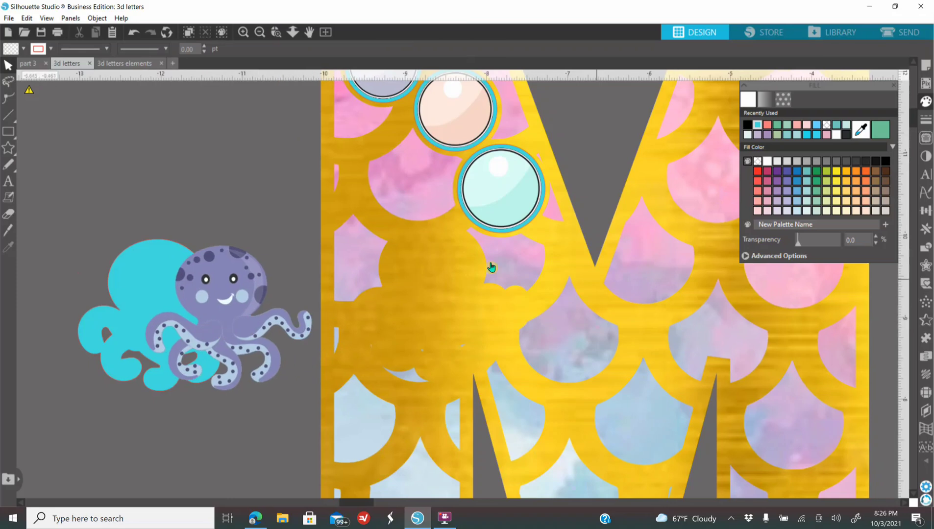
Step: Pull the three bubbles and their turquoise offsets off their places on the M to show the separate pieces
left_click_drag(503, 192, 312, 214)
left_click_drag(462, 119, 297, 172)
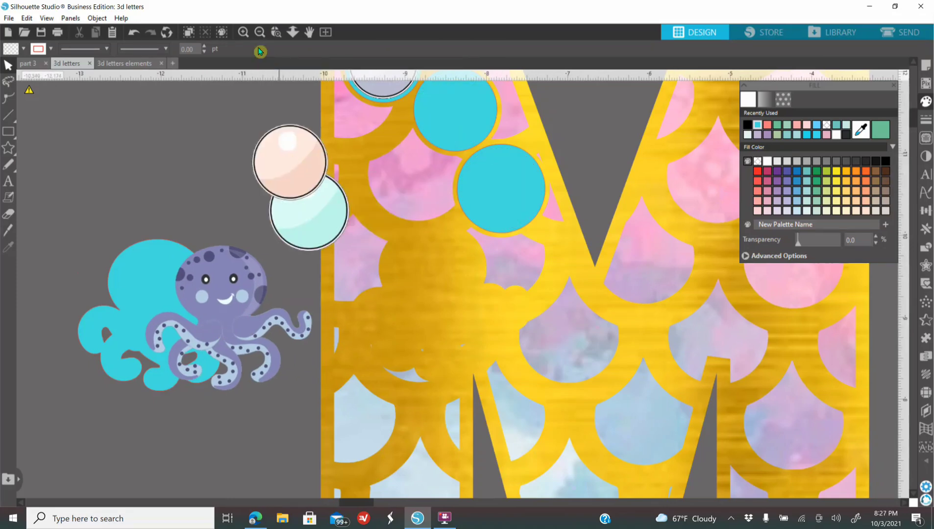
left_click(259, 33)
left_click_drag(407, 131, 313, 157)
left_click_drag(454, 183, 347, 186)
left_click_drag(402, 137, 350, 173)
left_click_drag(503, 223, 421, 246)
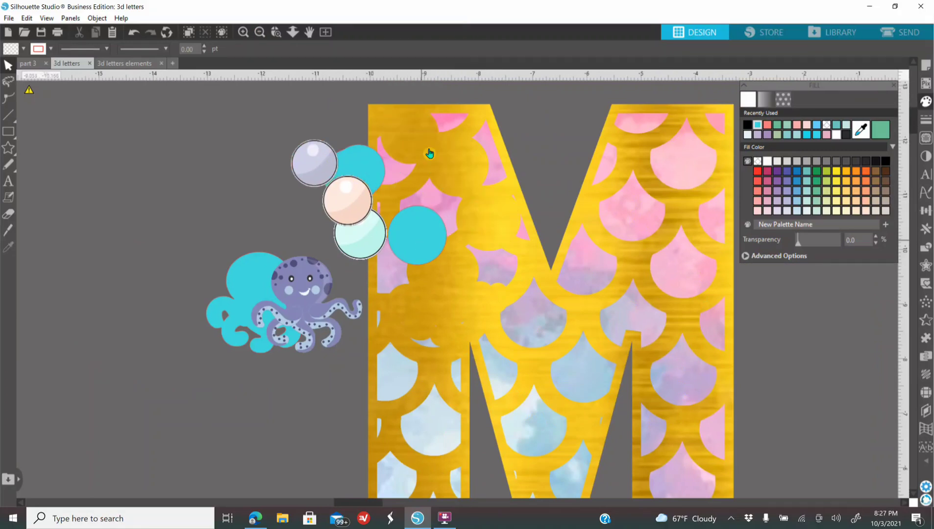
Step: Undo the moves of the bubbles, the octopus and their turquoise offsets
left_click(137, 35)
left_click(138, 36)
left_click(137, 36)
left_click(137, 35)
left_click(137, 35)
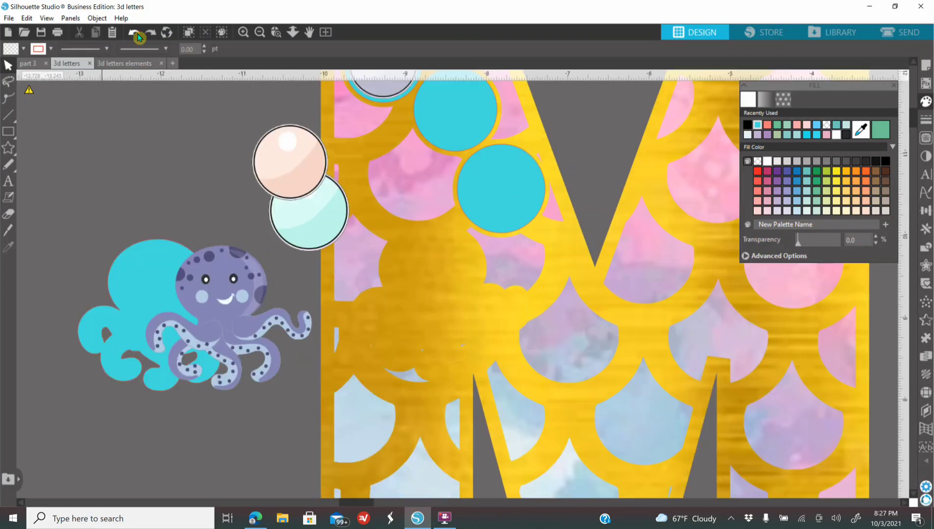
left_click(138, 35)
left_click(137, 35)
left_click(137, 36)
left_click(137, 35)
left_click(137, 35)
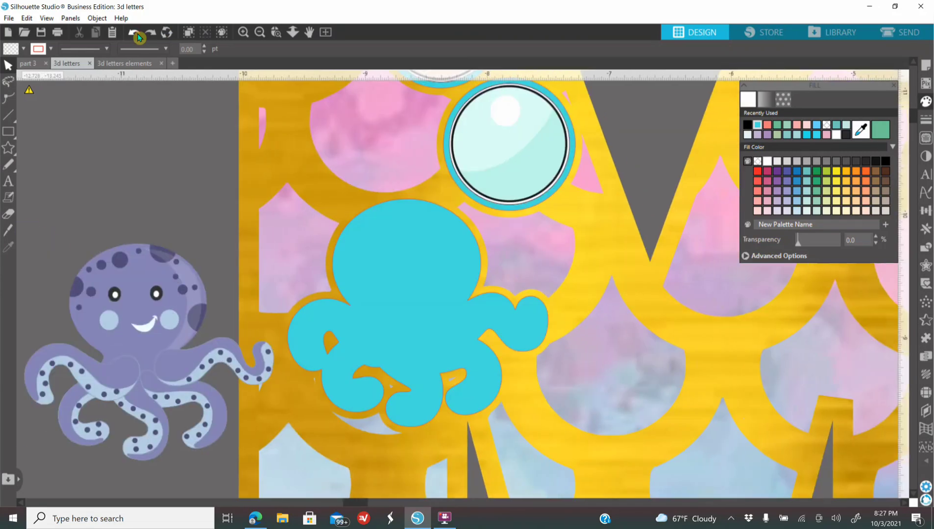
left_click(138, 35)
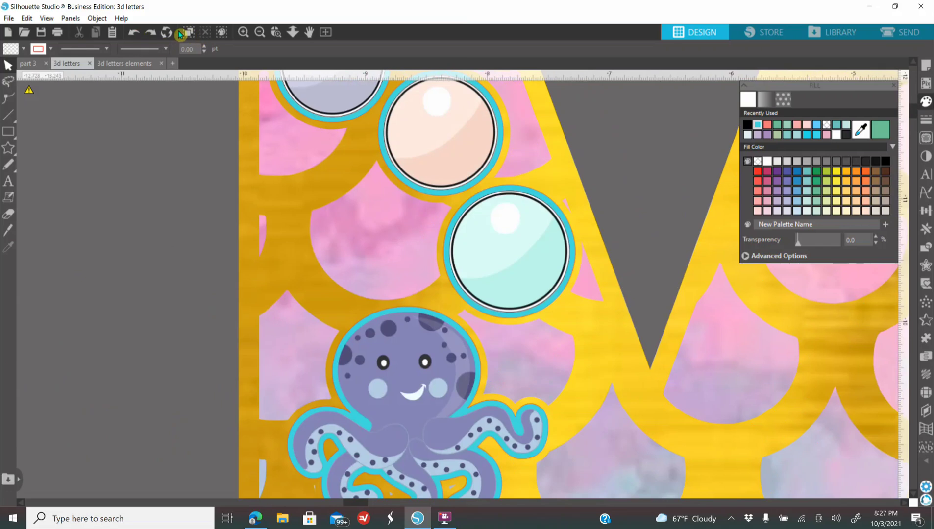
Step: Place the coral and starfish picture to the left of the decorated M, shifting the M to the right to make room
left_click(260, 34)
left_click(260, 35)
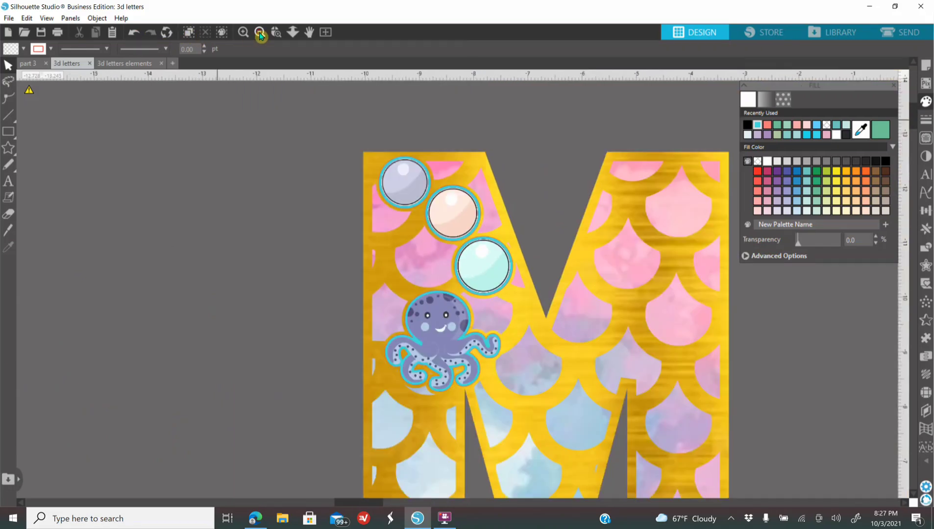
left_click(260, 34)
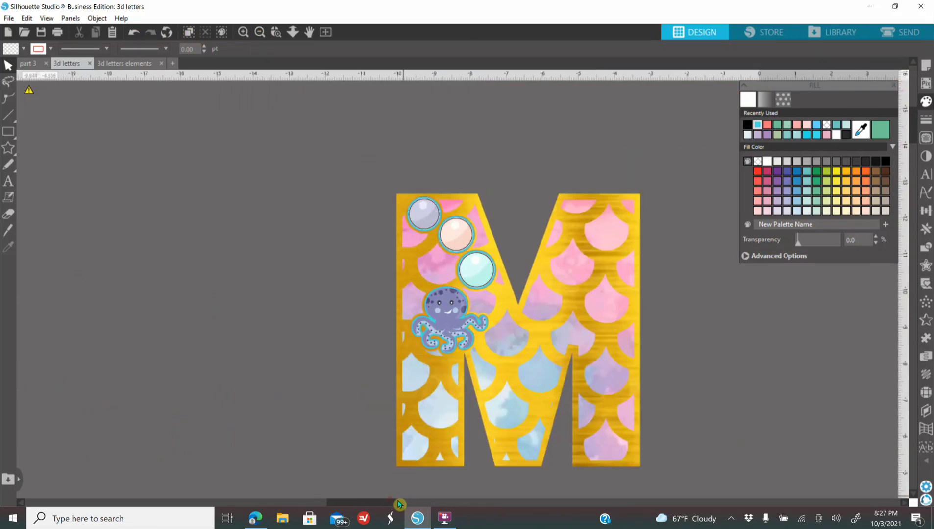
left_click_drag(392, 504, 440, 505)
left_click(260, 34)
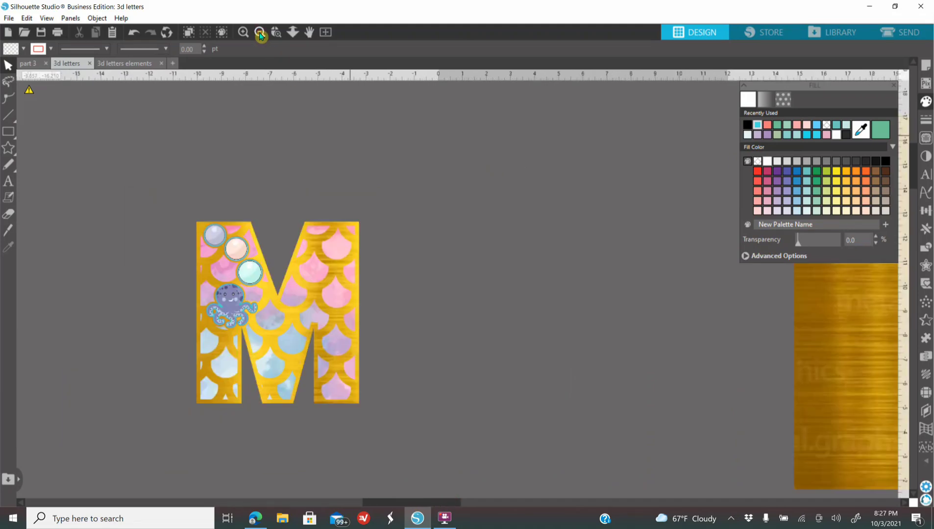
left_click(260, 34)
left_click(260, 34)
left_click(260, 34)
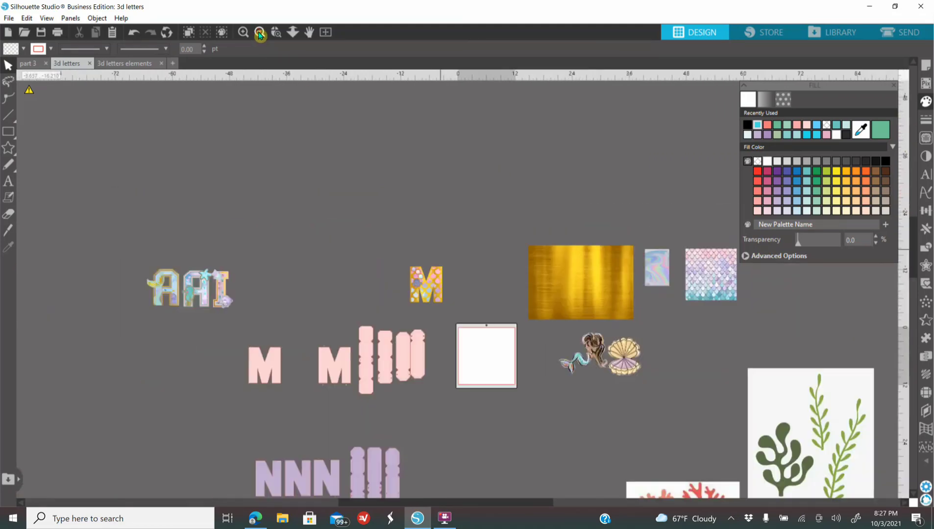
left_click_drag(496, 117, 468, 125)
left_click(244, 34)
left_click(244, 33)
left_click_drag(563, 128, 258, 273)
left_click_drag(369, 254, 519, 215)
left_click_drag(266, 259, 372, 307)
left_click(431, 304)
Step: Trace the whole coral and starfish picture with a threshold of 88% and select the original picture
left_click(925, 139)
left_click(803, 140)
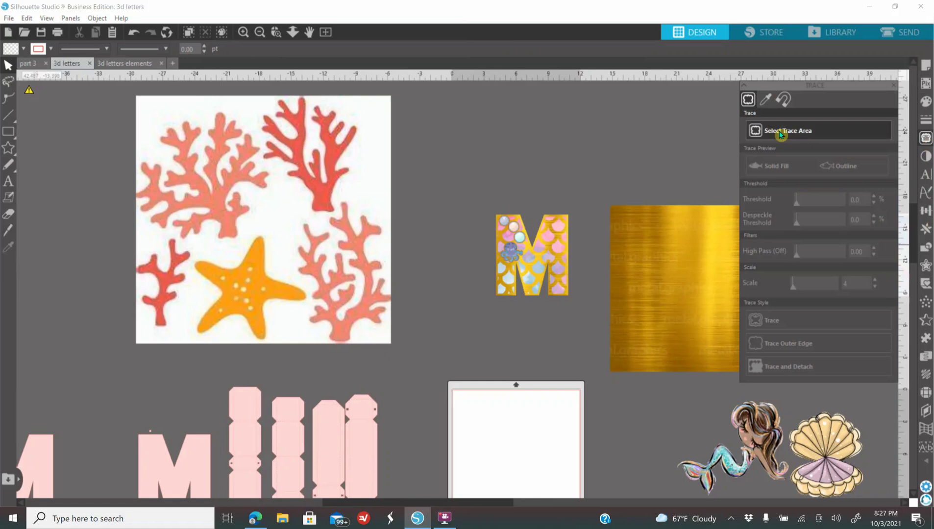
mouse_move(123, 84)
left_mouse_down()
mouse_move(154, 90)
mouse_move(402, 213)
mouse_move(420, 351)
left_mouse_up()
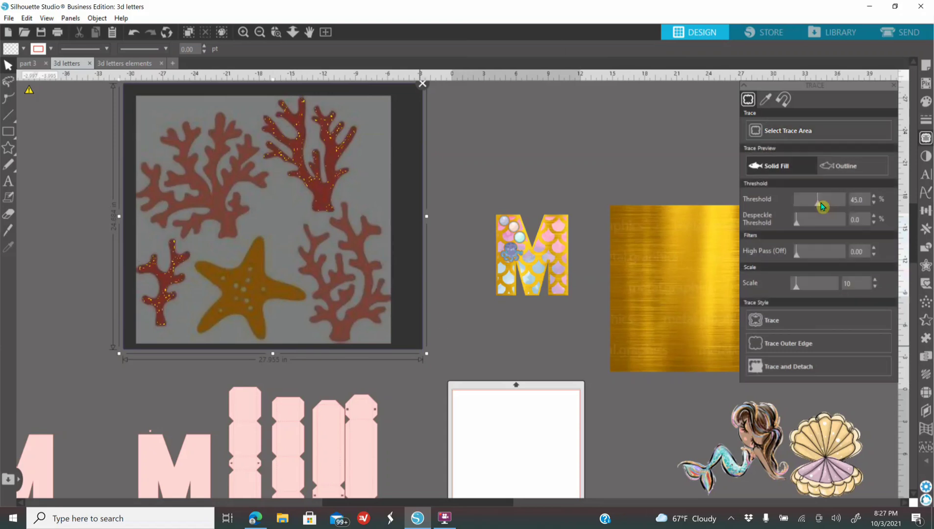
left_click(838, 203)
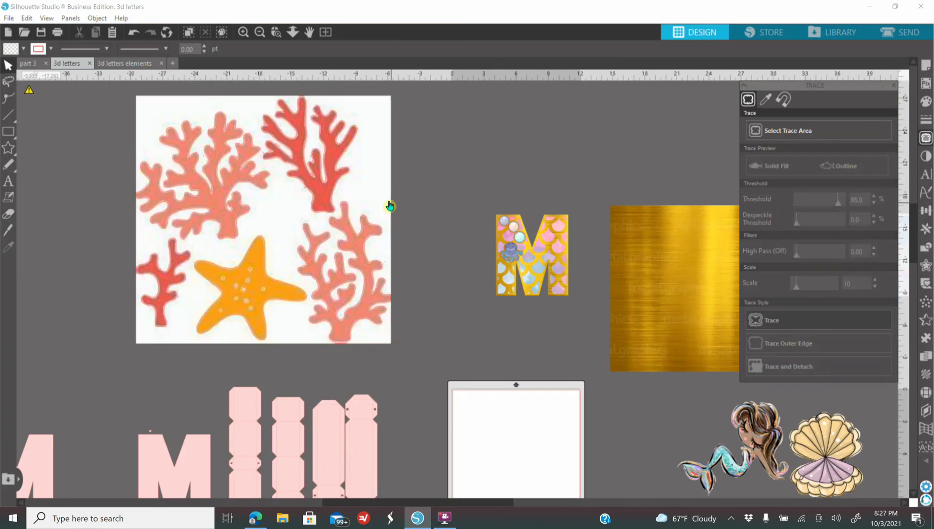
left_click(384, 150)
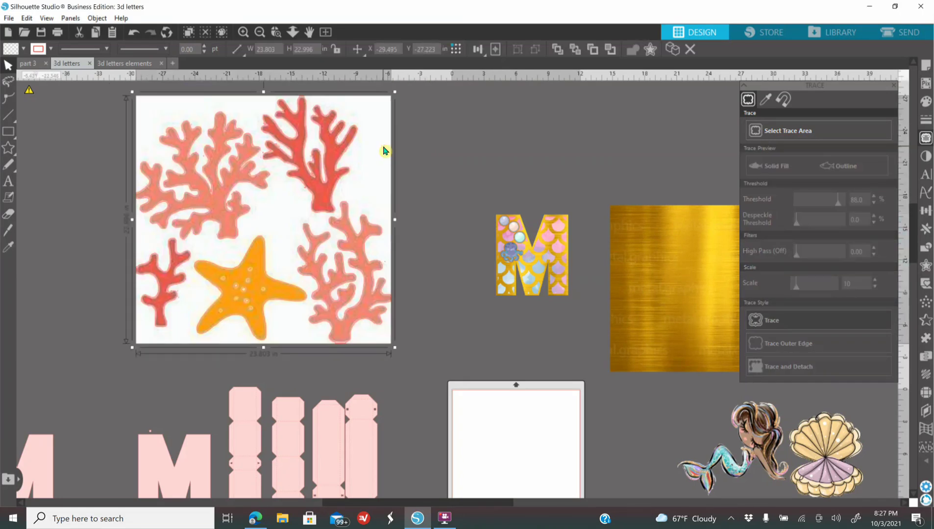
Step: Delete the original coral picture, fill the traced shapes with coral pink and release their compound path
key("Delete")
left_click(349, 253)
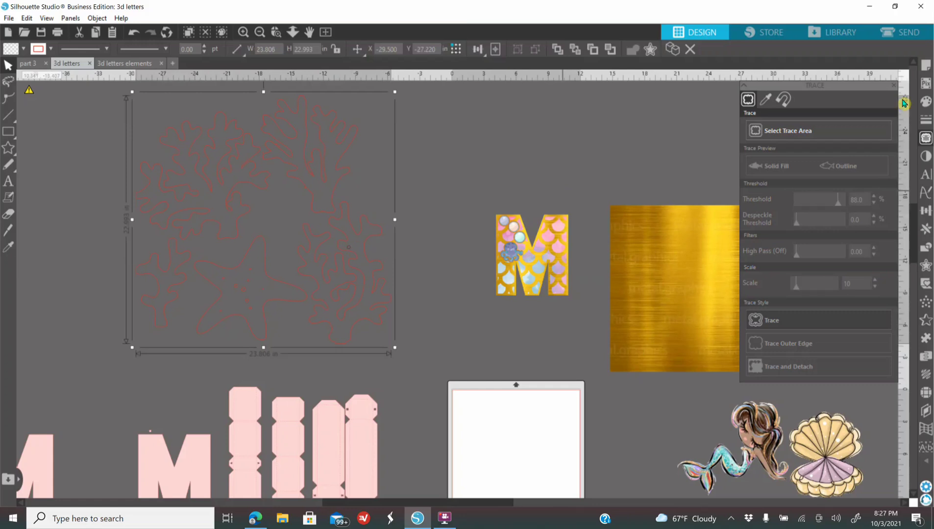
left_click(925, 102)
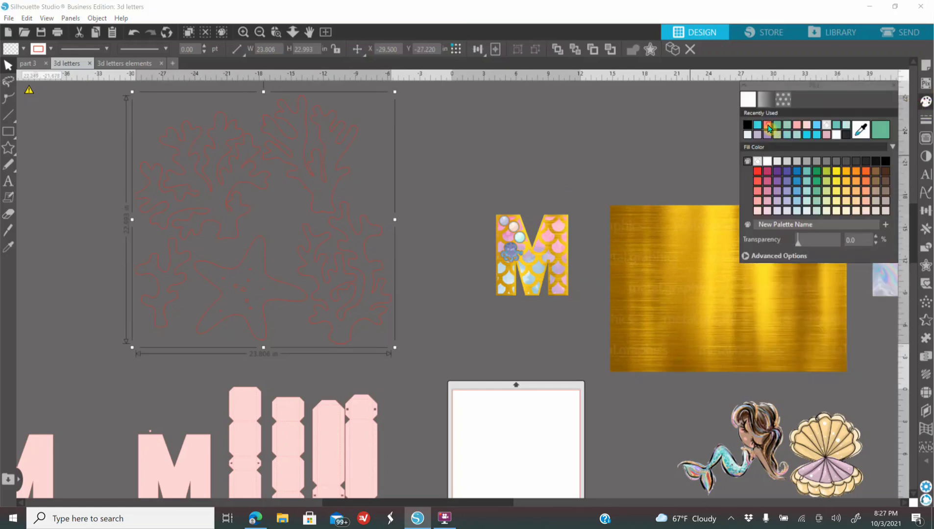
left_click(768, 126)
right_click(251, 289)
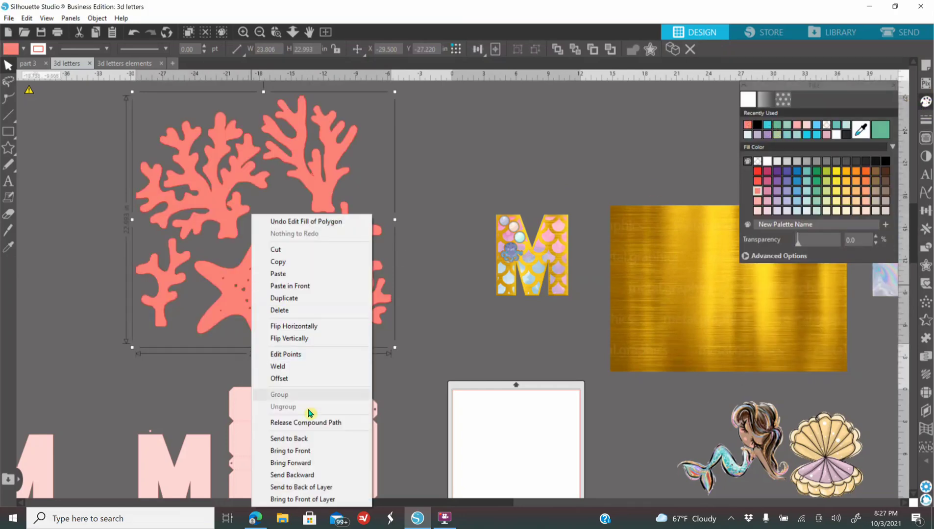
left_click(321, 423)
left_click(462, 349)
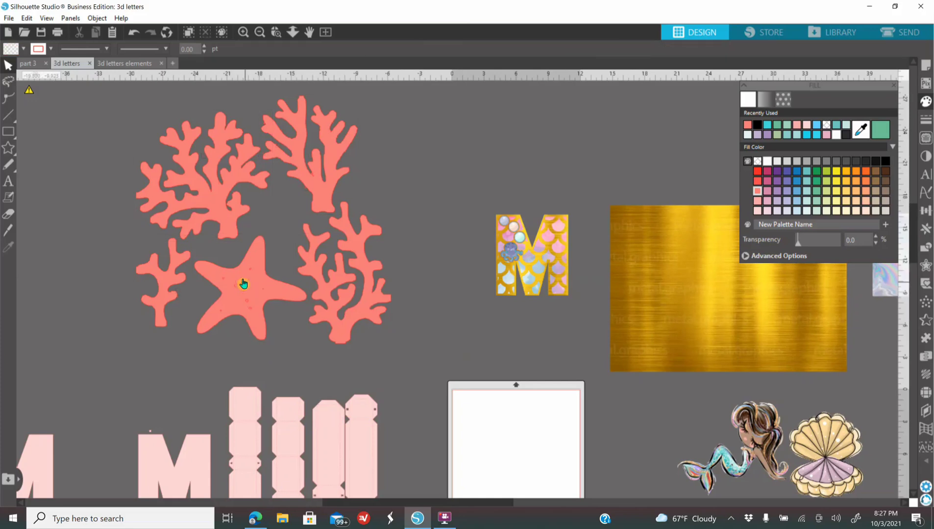
Step: Move the four traced corals away from the starfish so that each one is a separate piece
left_click_drag(354, 295, 433, 213)
left_click_drag(324, 187, 377, 170)
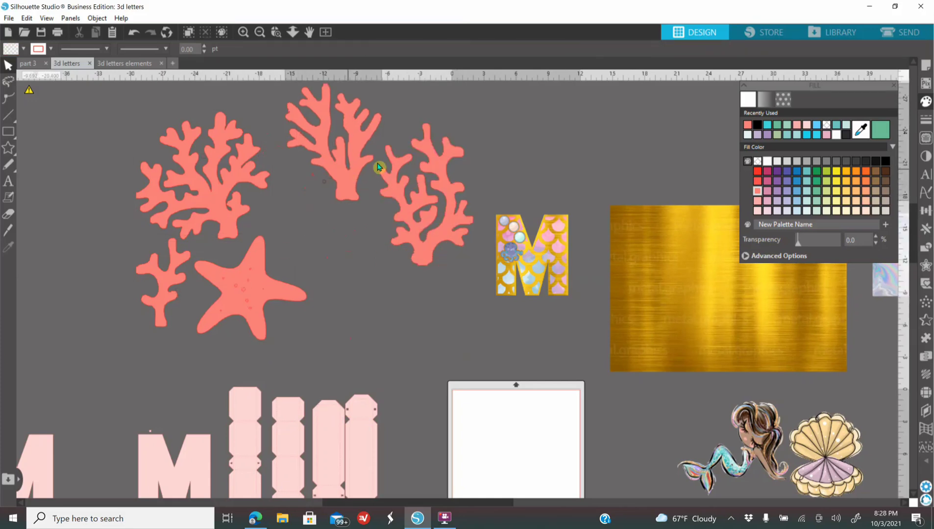
left_click_drag(225, 191, 206, 140)
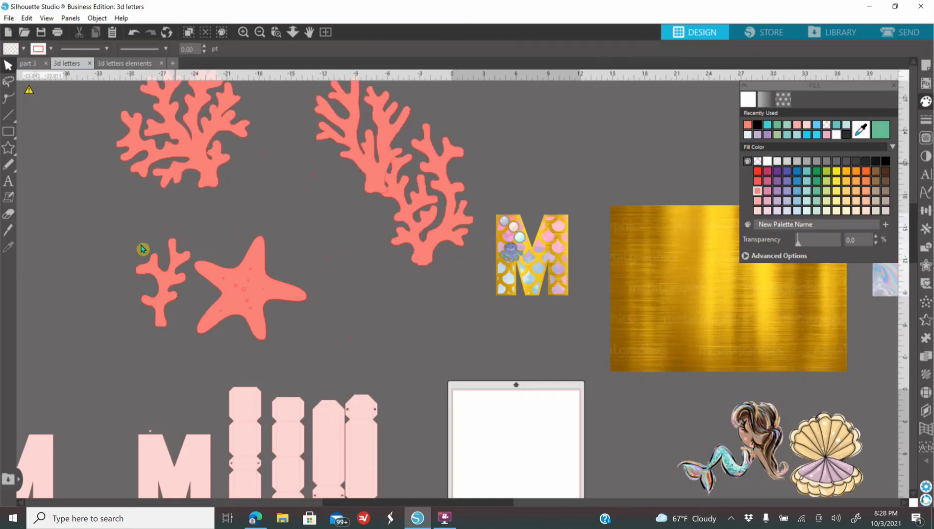
left_click_drag(158, 300, 110, 192)
Step: Delete the starfish and the stray trace fragments, and move the coral nearest the M below its overlapping neighbour
left_click(221, 252)
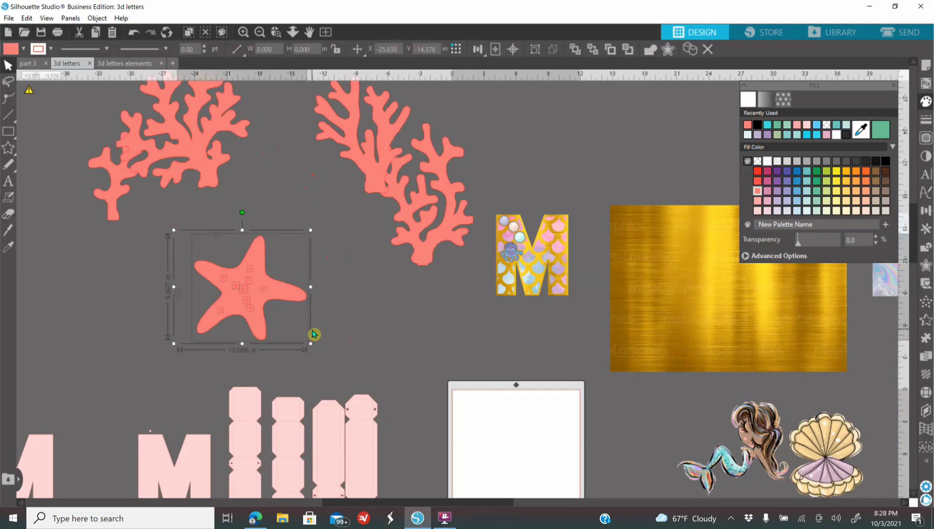
key("Delete")
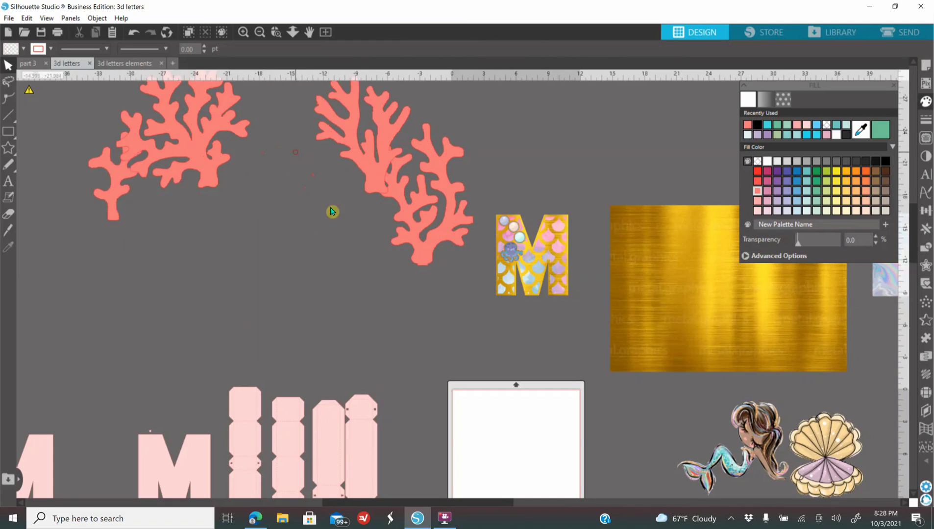
left_click(307, 171)
key("Delete")
left_click_drag(417, 265, 381, 333)
Step: Fill the upper coral near the M with turquoise and stretch it to about 18.6 in tall, moving it over the M
left_click(373, 129)
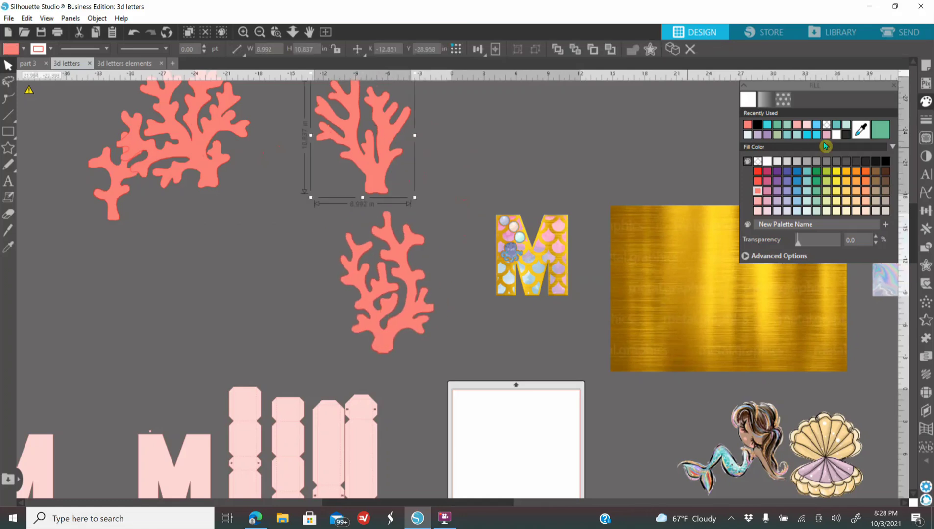
left_click(777, 126)
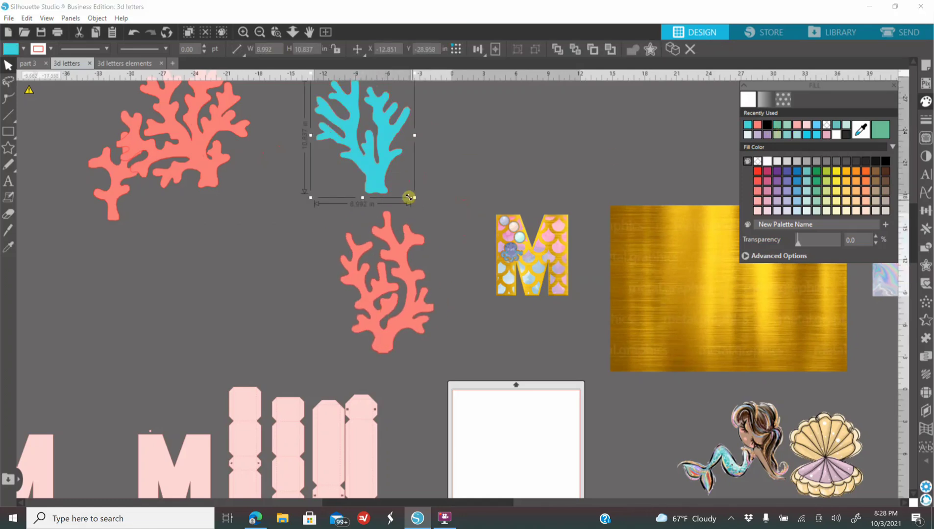
left_click_drag(362, 197, 362, 288)
left_click_drag(375, 245, 624, 332)
Step: Make the turquoise coral's outline transparent and shrink it to about 3.27 × 7.34 in over the M's right leg
left_click(923, 119)
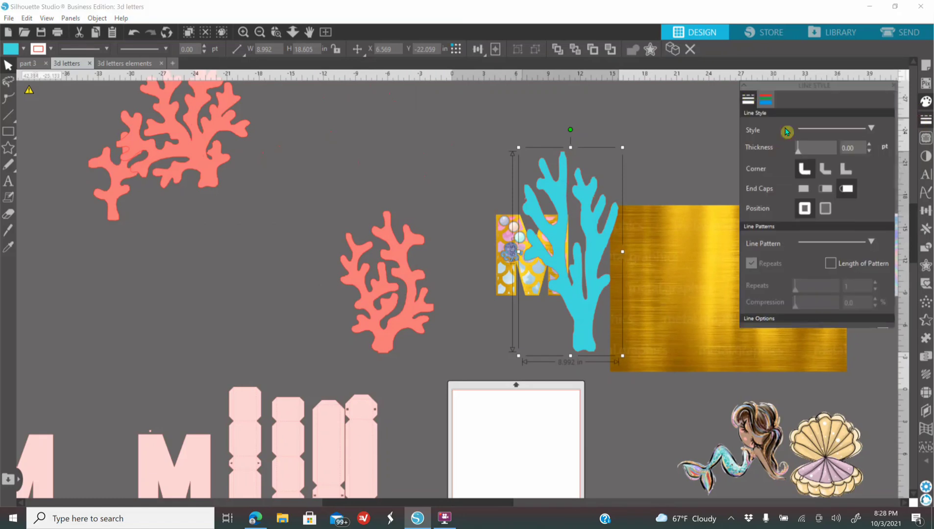
left_click(764, 101)
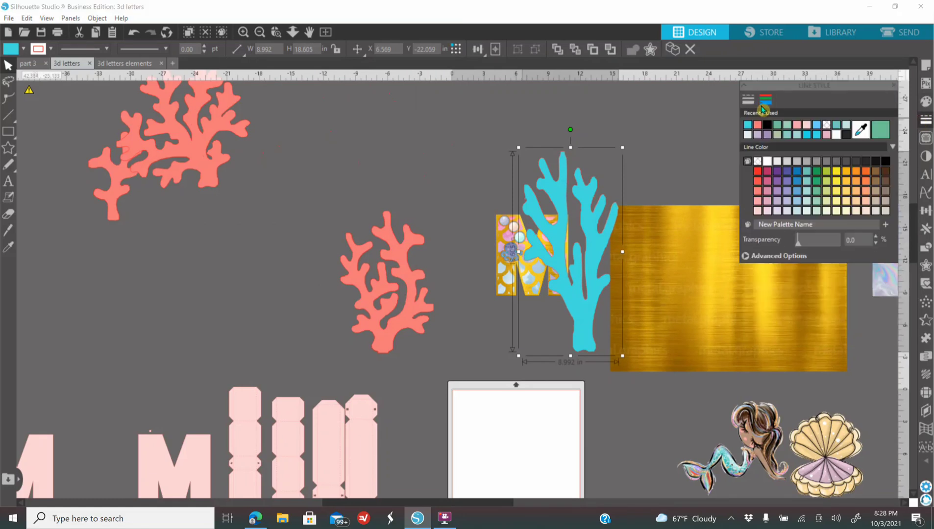
left_click(826, 126)
left_click_drag(622, 356, 555, 218)
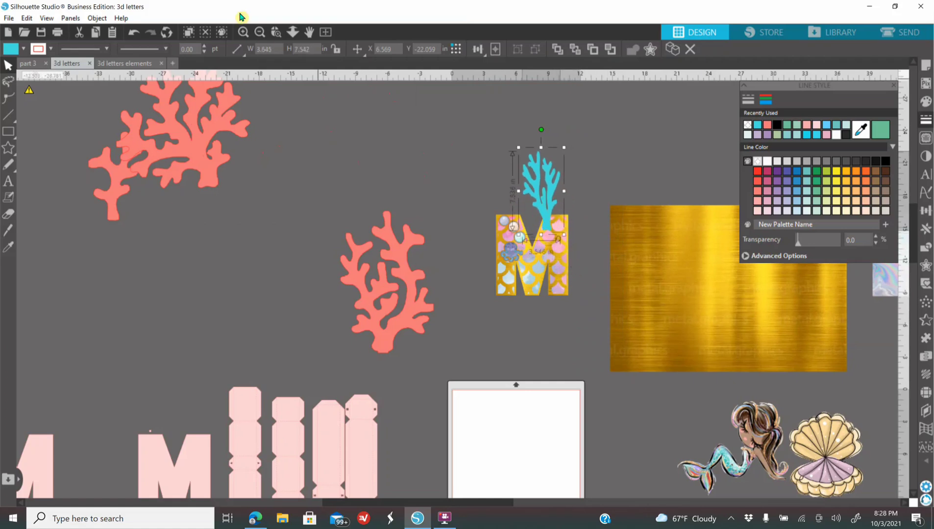
left_click(244, 32)
left_click_drag(603, 158, 612, 256)
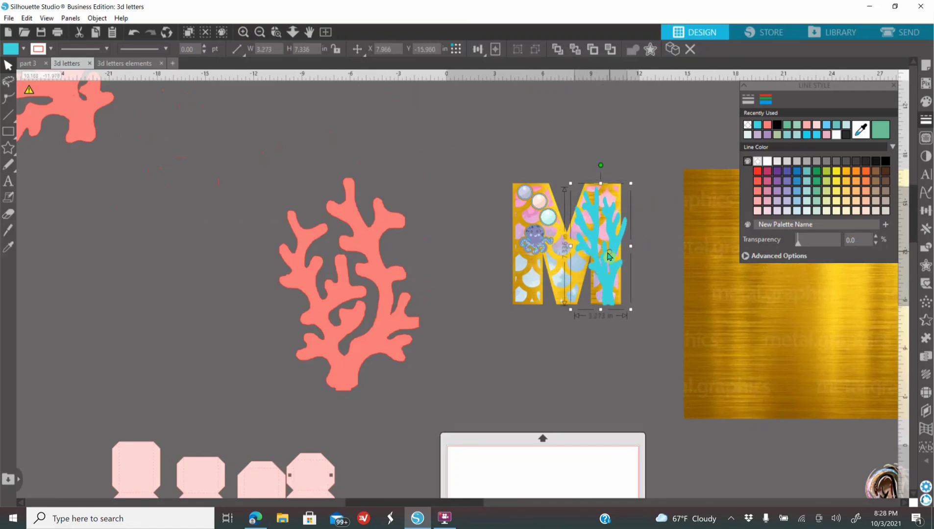
Step: Fill the coral beside the M with light purple and make its outline transparent
left_click(385, 341)
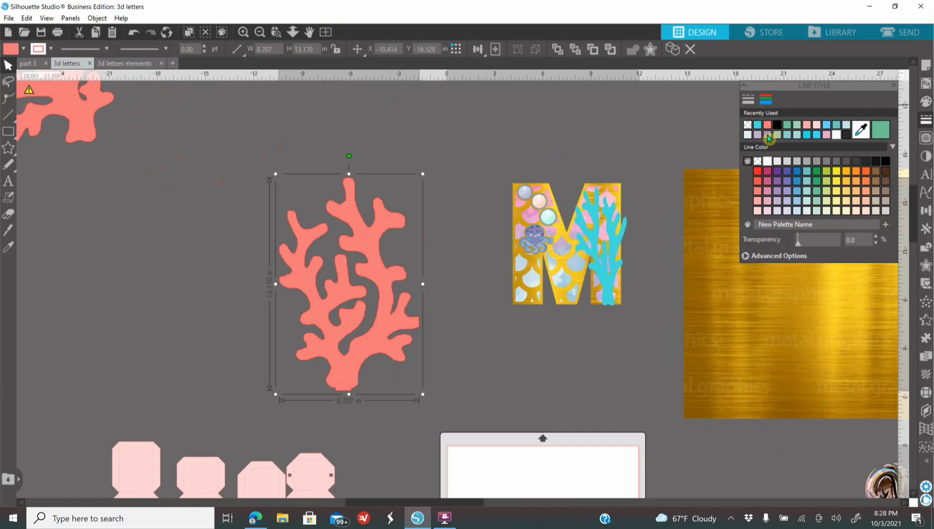
left_click(926, 102)
left_click(767, 135)
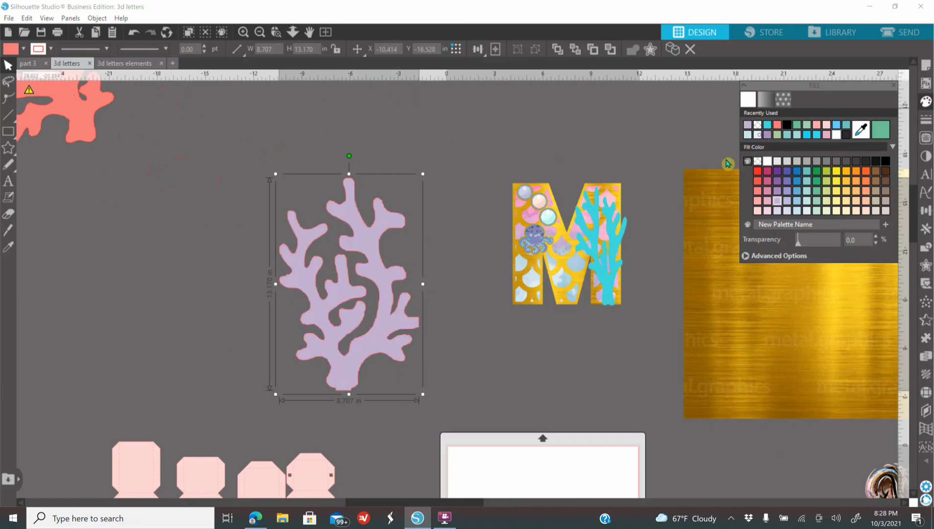
left_click(925, 120)
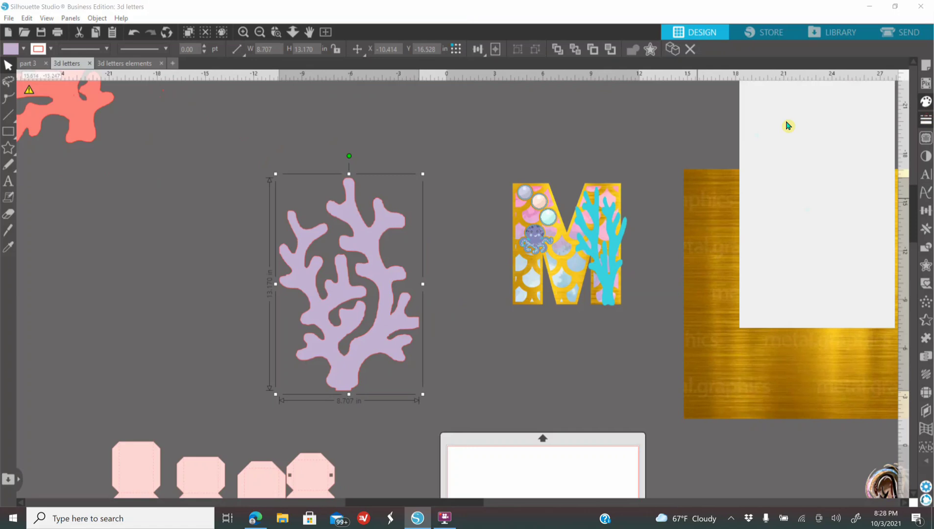
left_click(765, 99)
left_click(757, 126)
Step: Move the light purple coral closer to the M and reshape it to about 6.25 in wide and 10.75 in tall
left_click_drag(337, 360, 389, 324)
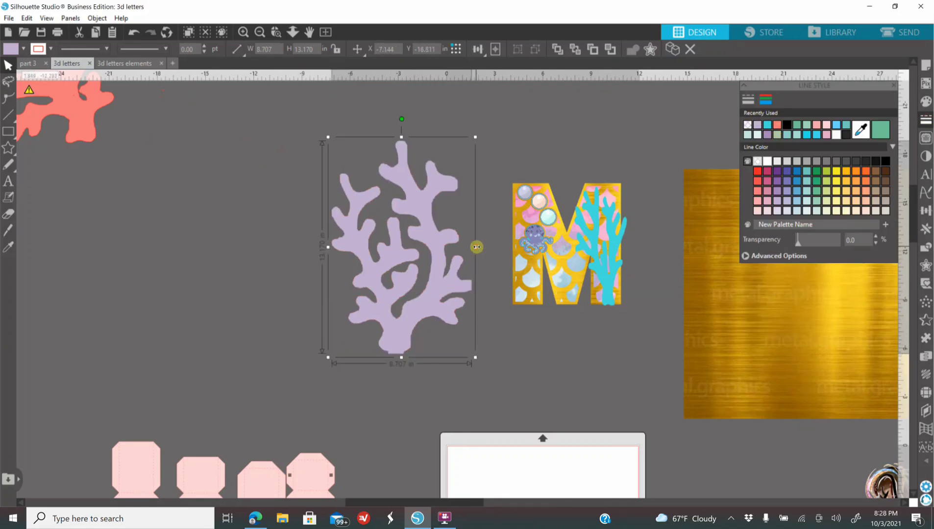
left_click_drag(475, 247, 436, 247)
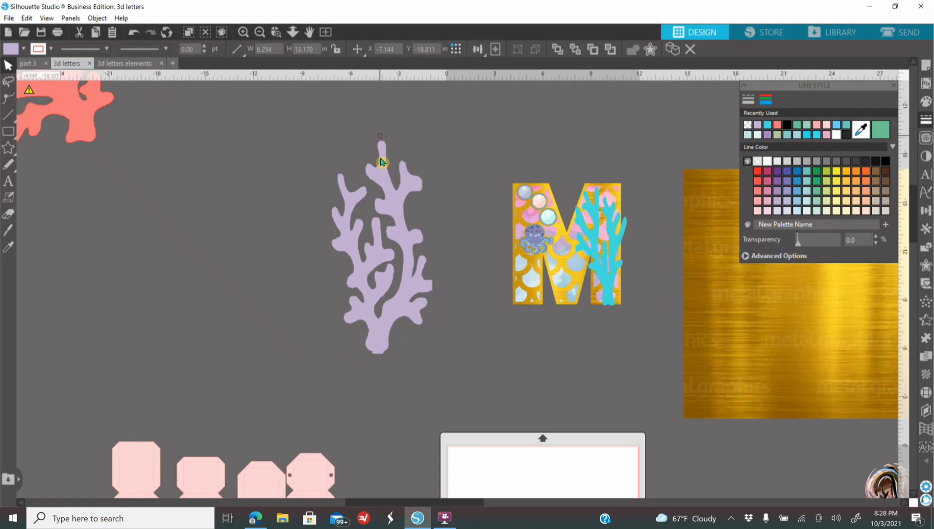
left_click_drag(382, 136, 381, 176)
Step: Bring the light purple coral to the front and shrink it to about 3.22 × 5.35 in on the lower right leg of the M
right_click(391, 230)
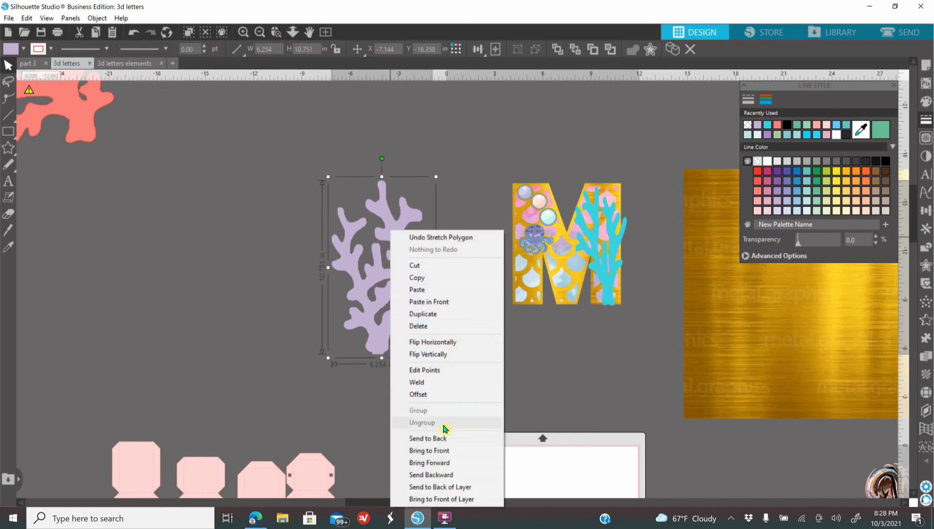
left_click(436, 450)
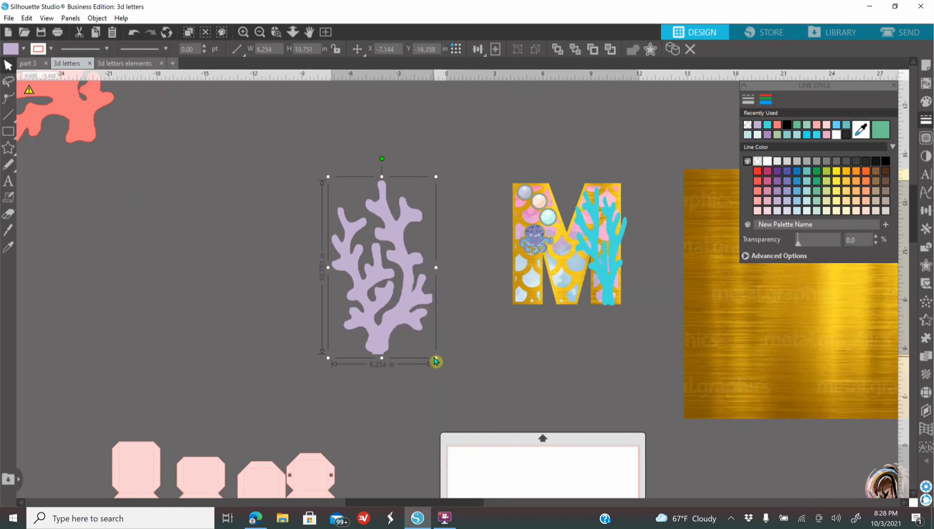
left_click_drag(435, 358, 619, 307)
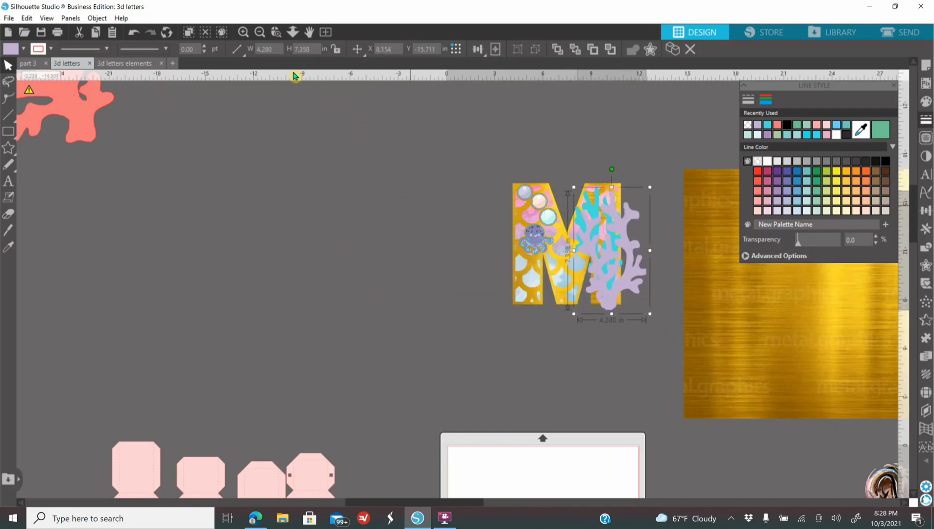
left_click_drag(652, 251, 632, 250)
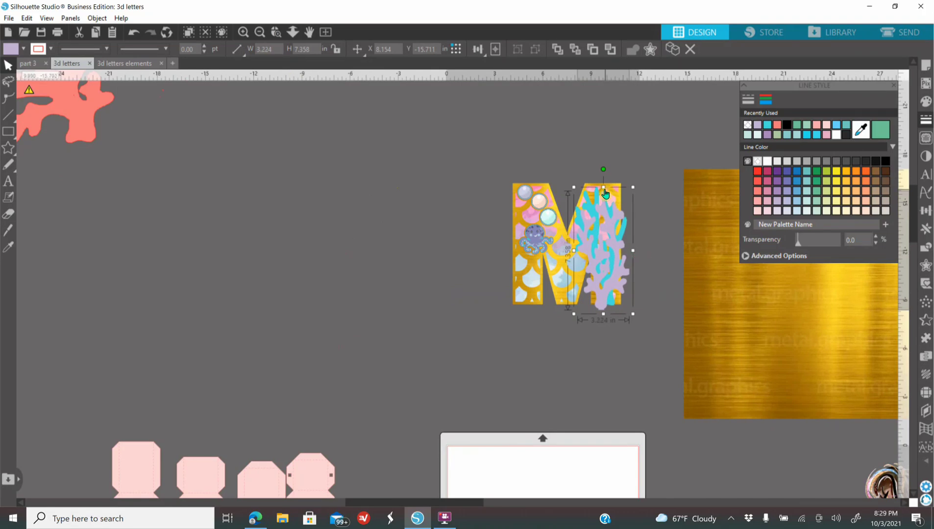
left_click_drag(604, 189, 618, 222)
left_click_drag(607, 298, 611, 298)
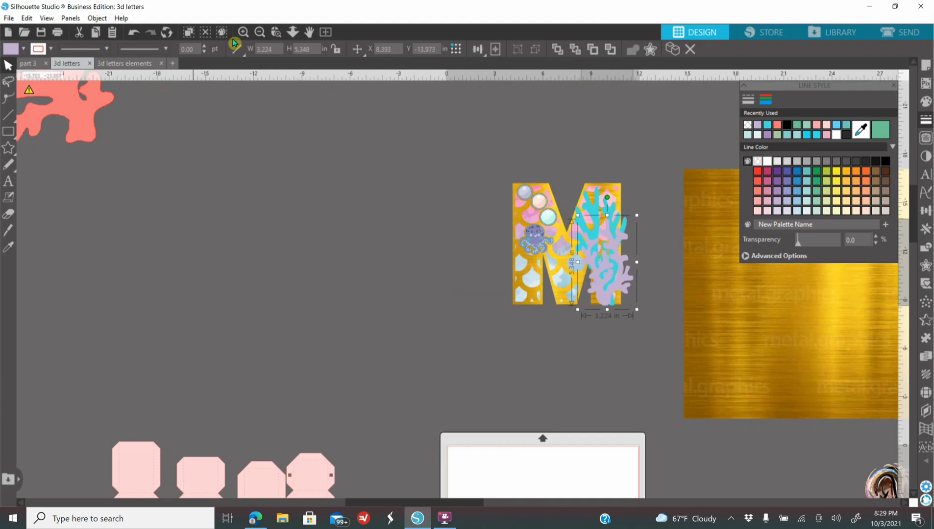
Step: Move the small coral next to the M, fill it with pale pink and make its outline transparent
left_click(263, 34)
left_click_drag(108, 211, 379, 312)
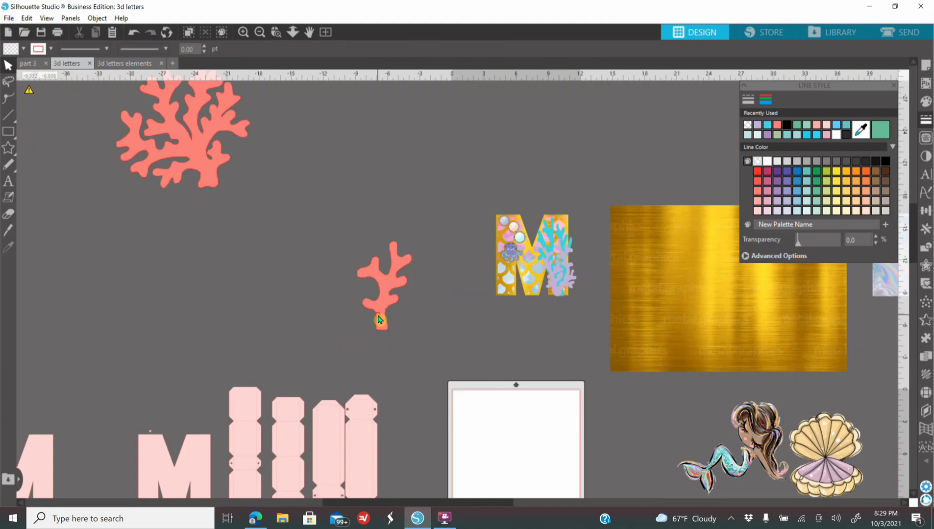
left_click(925, 101)
left_click(826, 134)
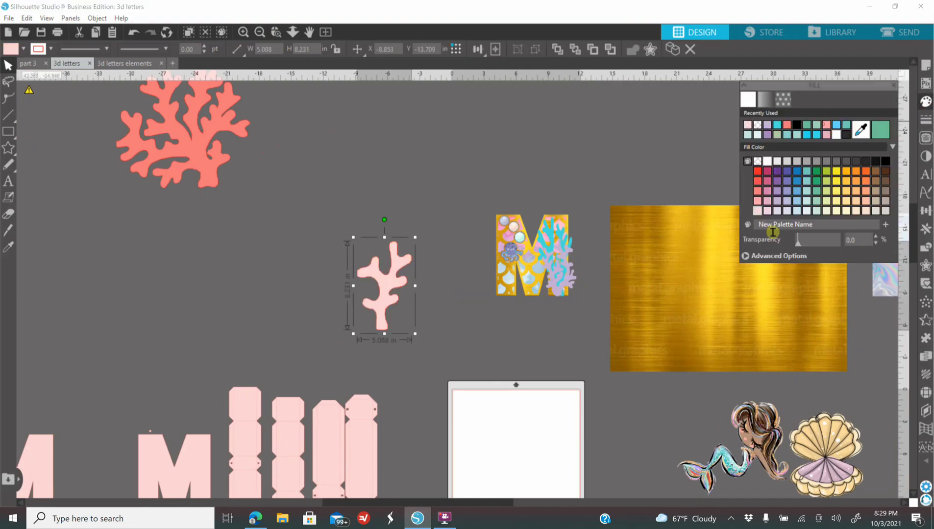
left_click(924, 118)
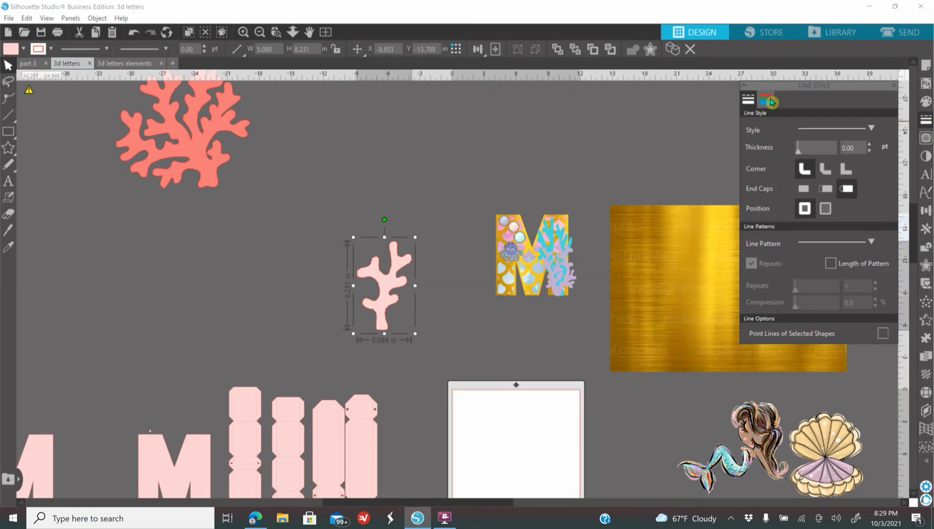
left_click(757, 125)
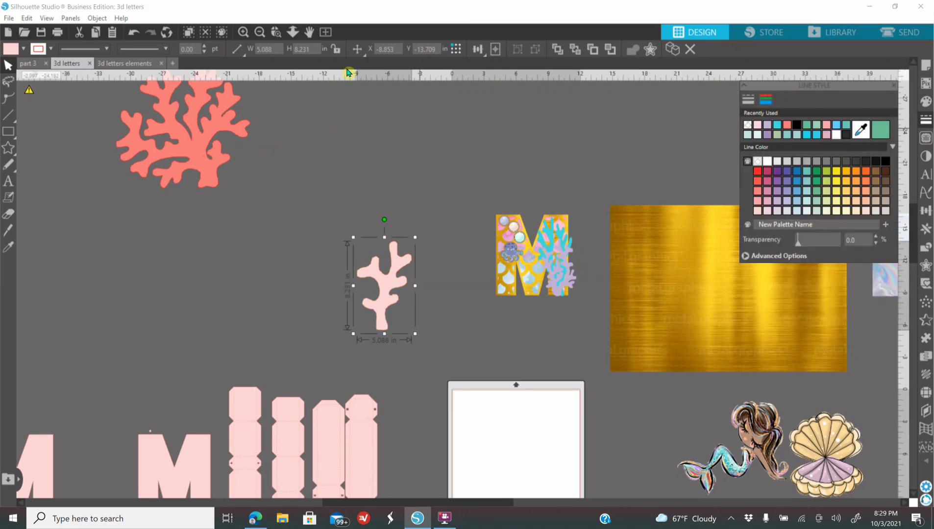
Step: Shrink the pale pink coral to about 1.28 × 2.08 in below the M's right leg and bring it to the front
left_click(243, 32)
left_click(243, 32)
left_click_drag(266, 299, 408, 307)
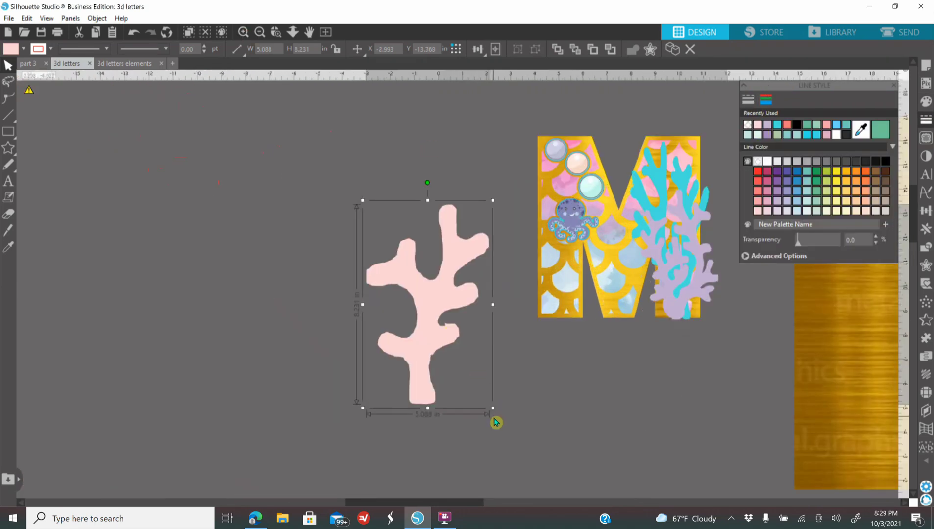
left_click_drag(491, 408, 704, 386)
right_click(703, 386)
left_click(760, 329)
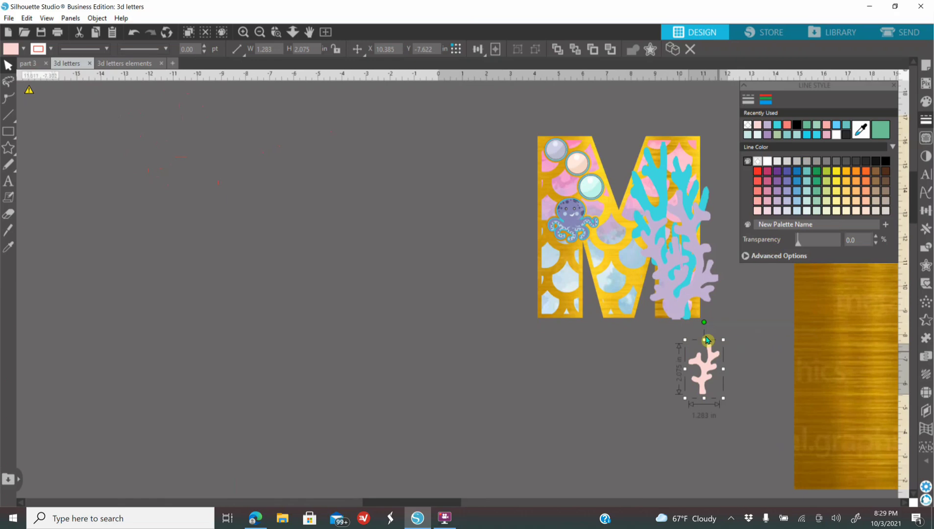
Step: Stretch and enlarge the pale pink coral to about 1.70 × 4.30 in, placing it over the base of the M's right leg
left_click_drag(703, 338, 709, 308)
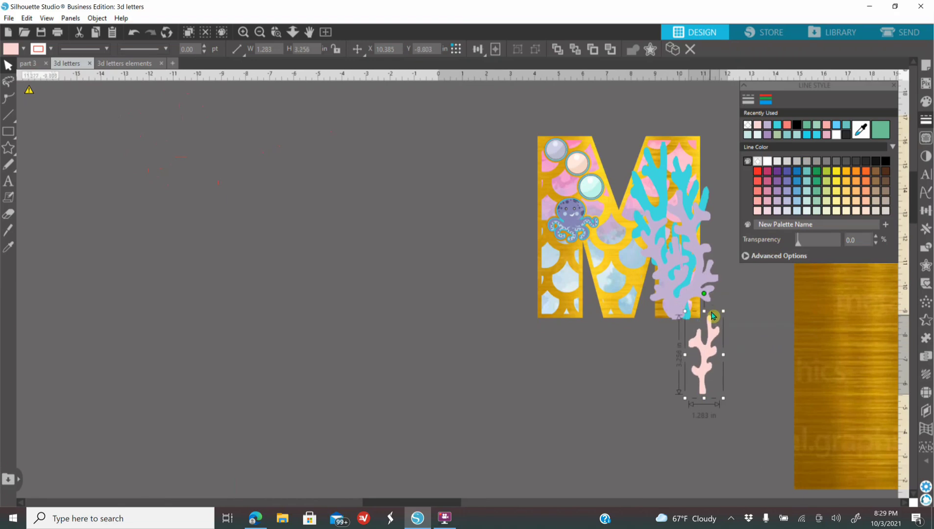
left_click_drag(708, 356, 684, 288)
left_click_drag(659, 234, 648, 208)
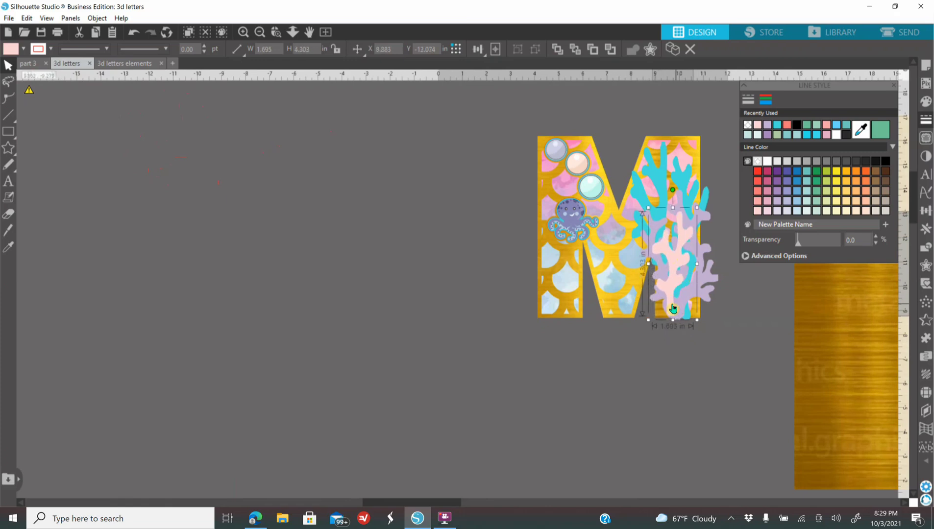
left_click_drag(676, 309, 680, 310)
Step: Select the M with all its bubbles, octopus and corals and move it to the left, away from the gold sheet
left_click_drag(499, 143, 724, 313)
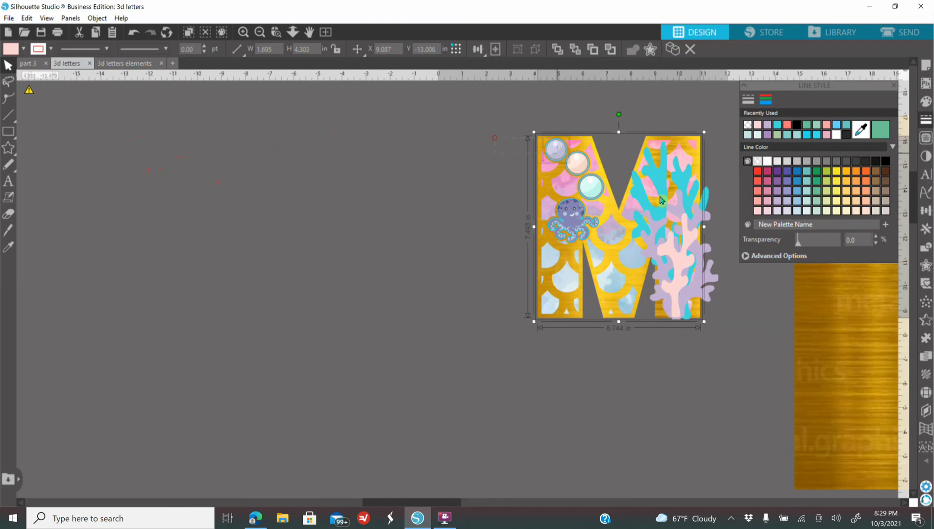
left_click_drag(583, 203, 399, 212)
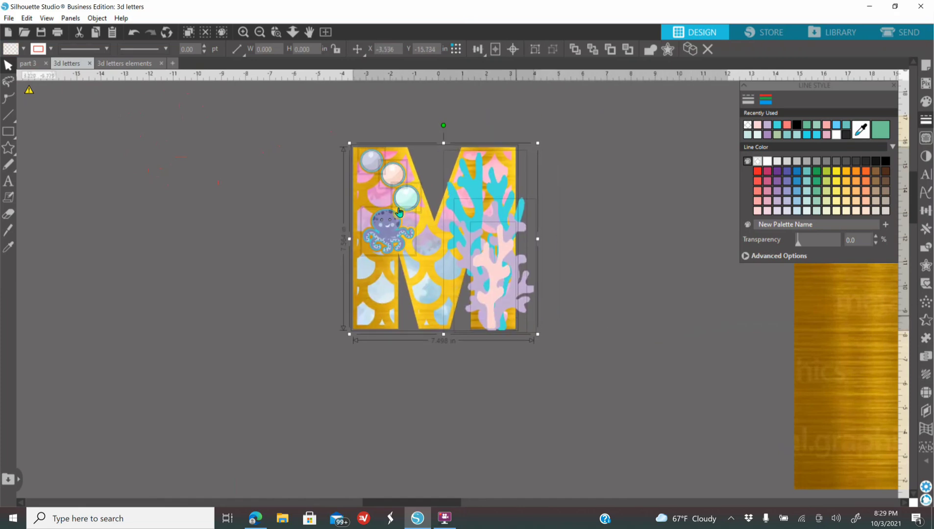
left_click(264, 32)
left_click(263, 32)
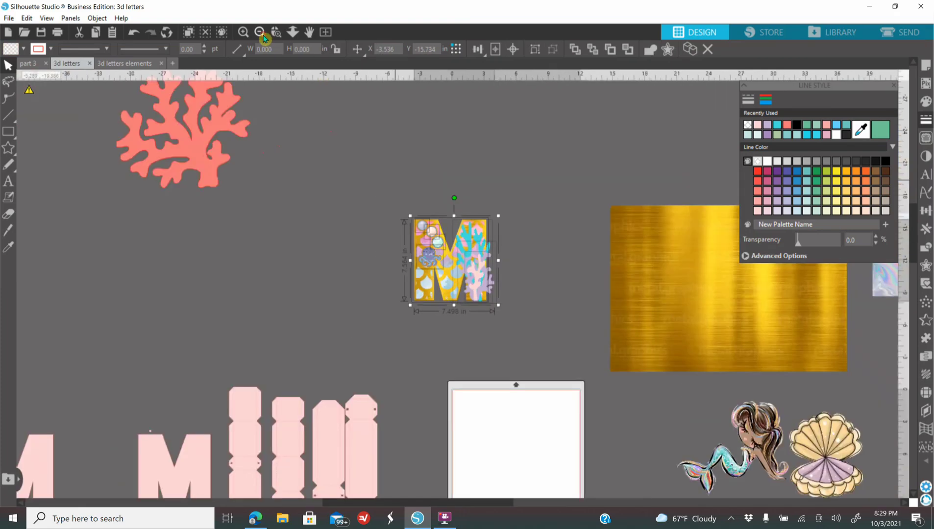
Step: Delete the leftover large salmon coral from the empty area beyond the M
left_click_drag(192, 132, 348, 235)
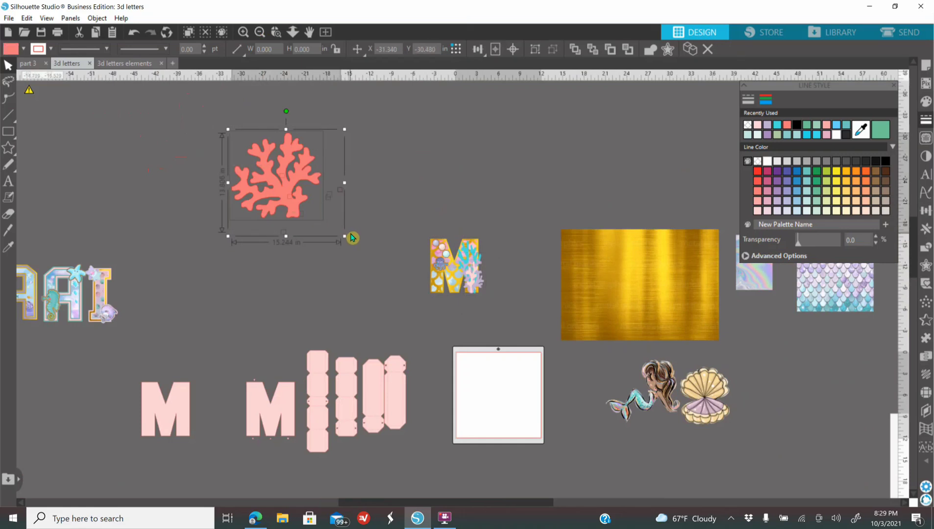
key("Delete")
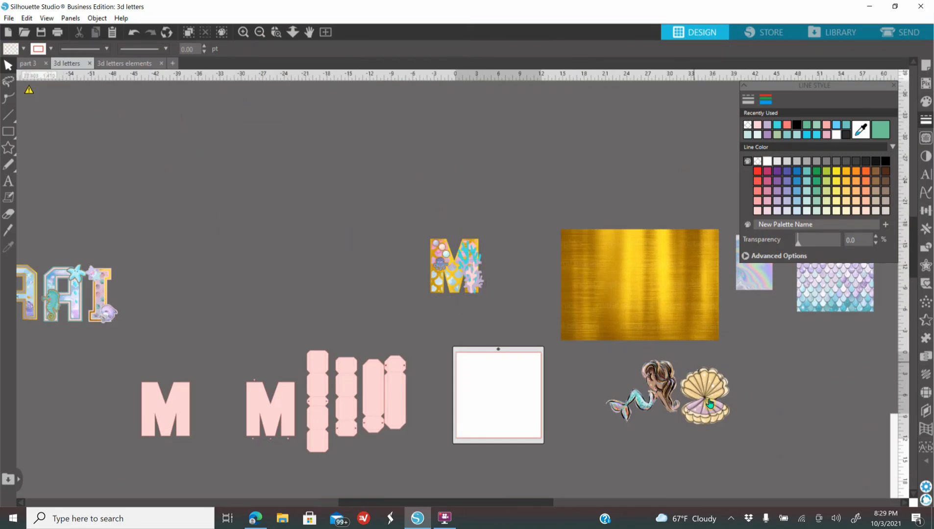
Step: Move the seashell from beside the mermaid to the empty area above the M and bring it to the front
left_click_drag(699, 375, 384, 123)
right_click(389, 159)
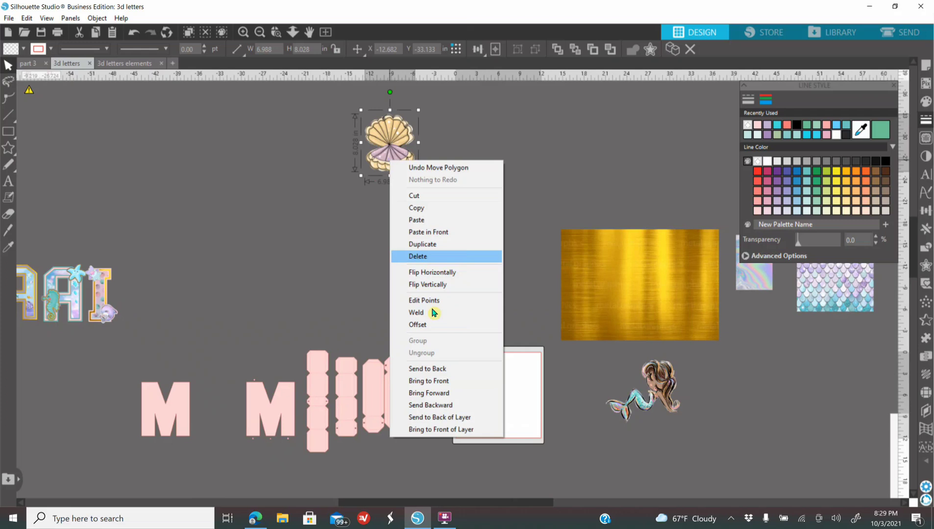
left_click(429, 381)
left_click(261, 33)
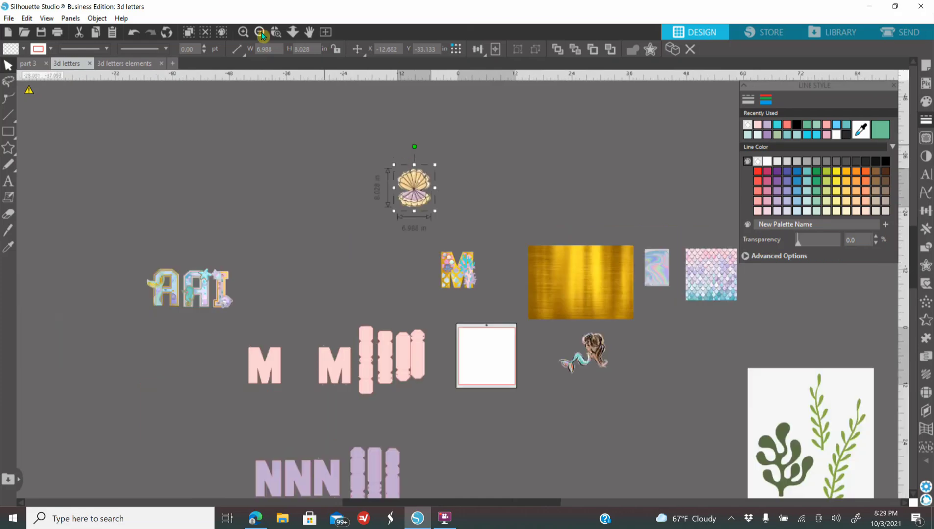
left_click(244, 34)
left_click(243, 34)
left_click(243, 34)
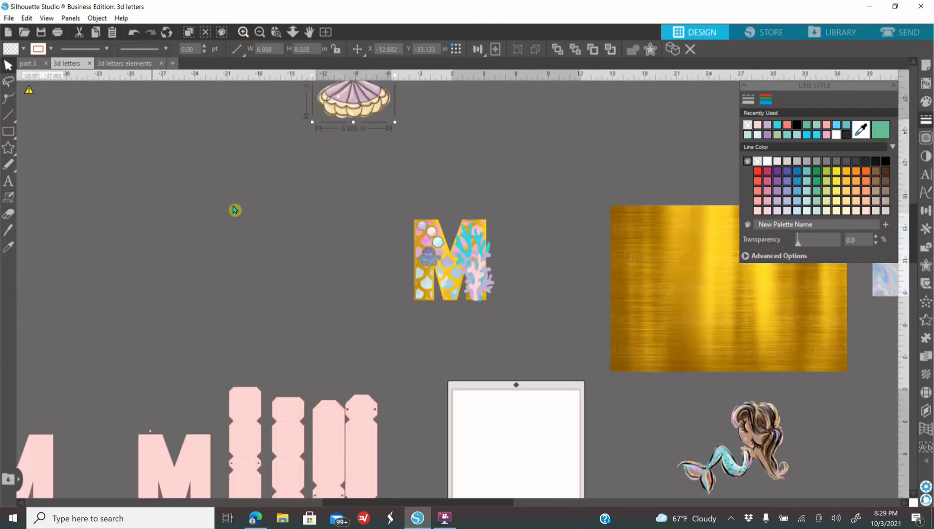
scroll(252, 209, "up", 3)
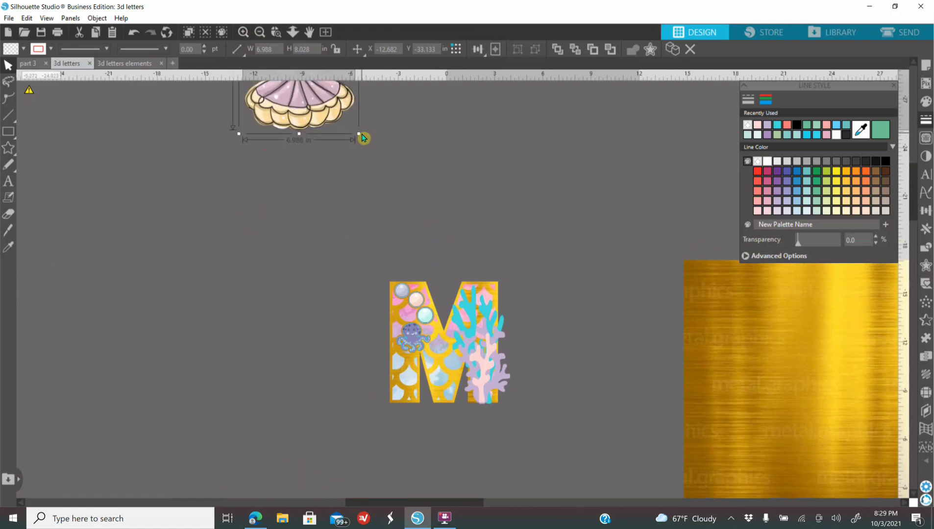
Step: Shrink the seashell to about 2.25 × 2.59 in and place it over the base of the M's right leg and corals
left_click_drag(360, 133, 589, 471)
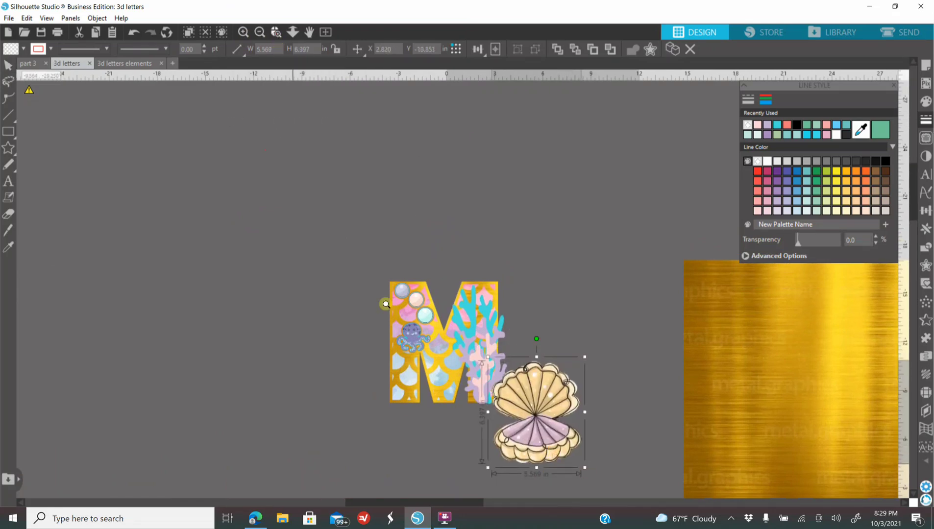
scroll(593, 465, "up", 3)
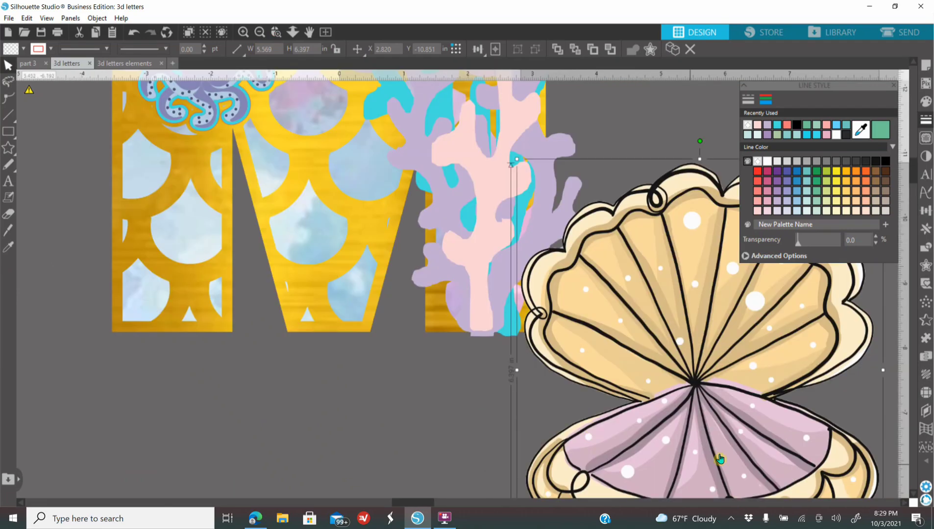
left_click_drag(646, 452, 616, 349)
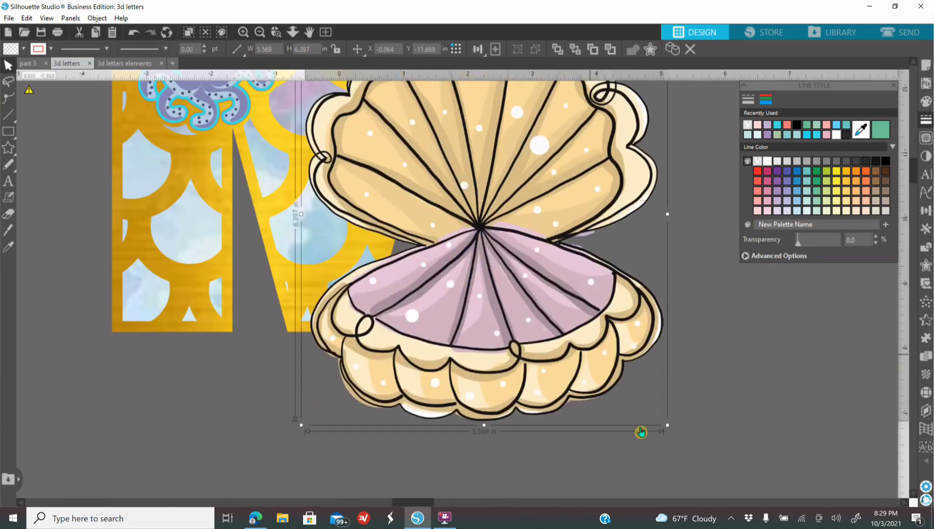
left_click_drag(668, 426, 508, 243)
left_click_drag(419, 228, 538, 347)
left_click_drag(631, 368, 573, 299)
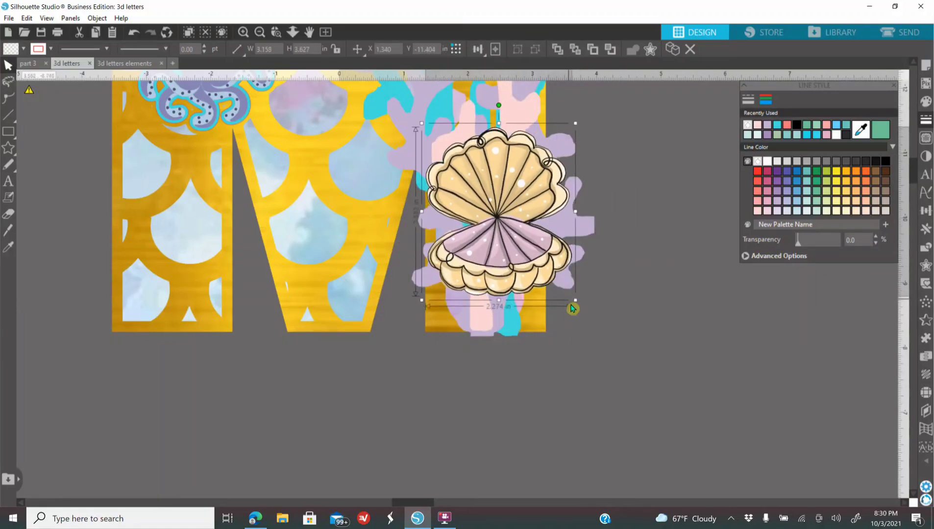
left_click(511, 333)
left_click_drag(483, 336, 482, 332)
left_click_drag(528, 272, 518, 319)
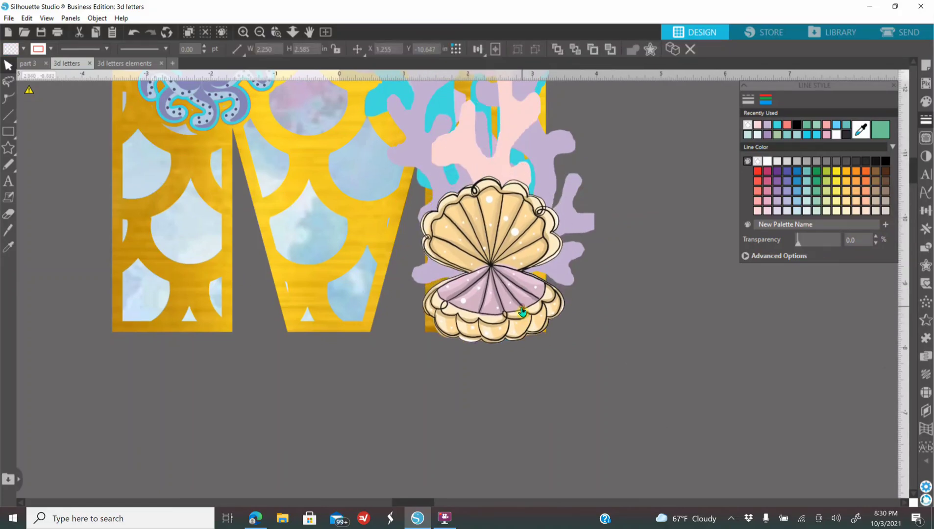
Step: Add an offset of about 0.04 in with rounded corners around the seashell and fill it with turquoise
left_click(245, 35)
scroll(533, 402, "up", 2)
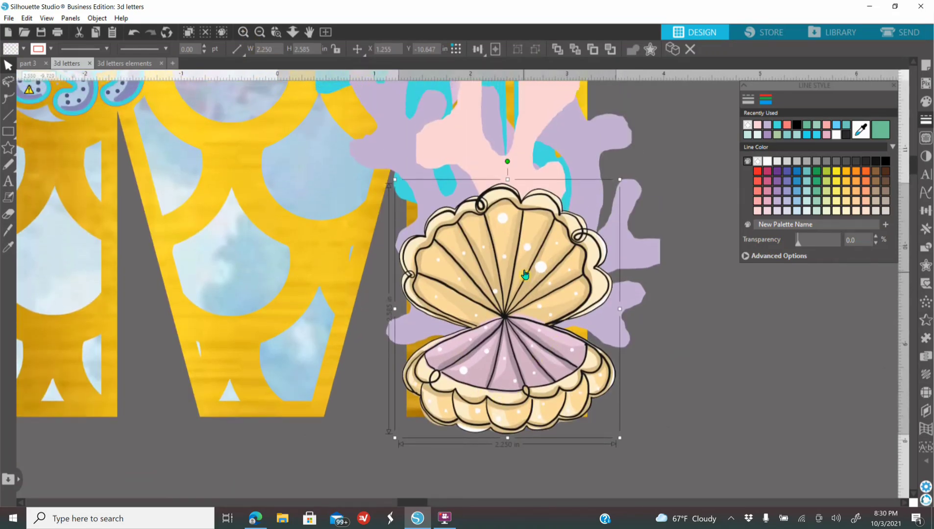
left_click(925, 265)
left_click(771, 114)
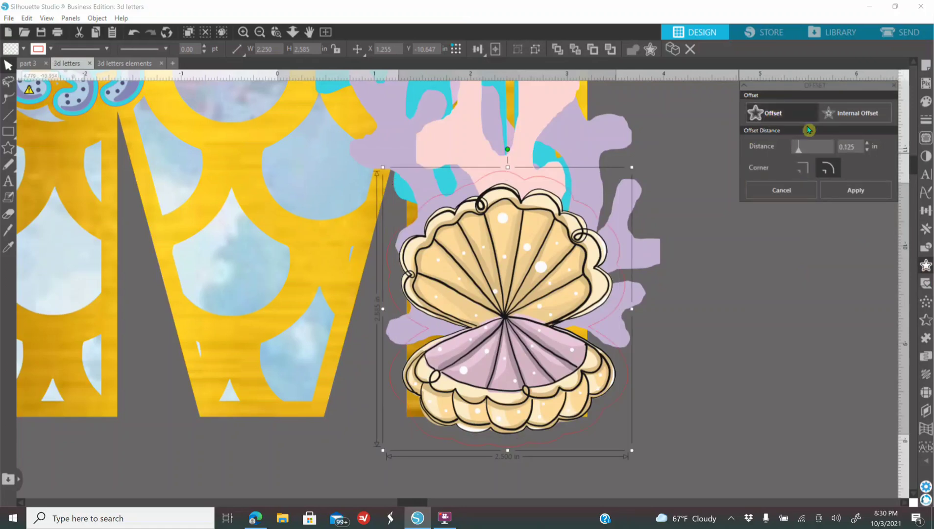
left_click_drag(799, 143, 797, 146)
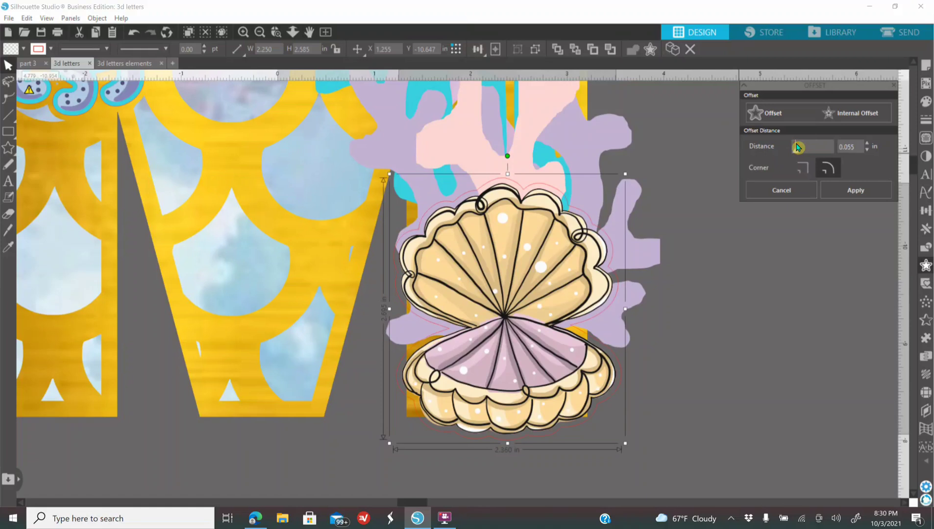
left_click(868, 150)
left_click(868, 150)
left_click(868, 150)
left_click(927, 103)
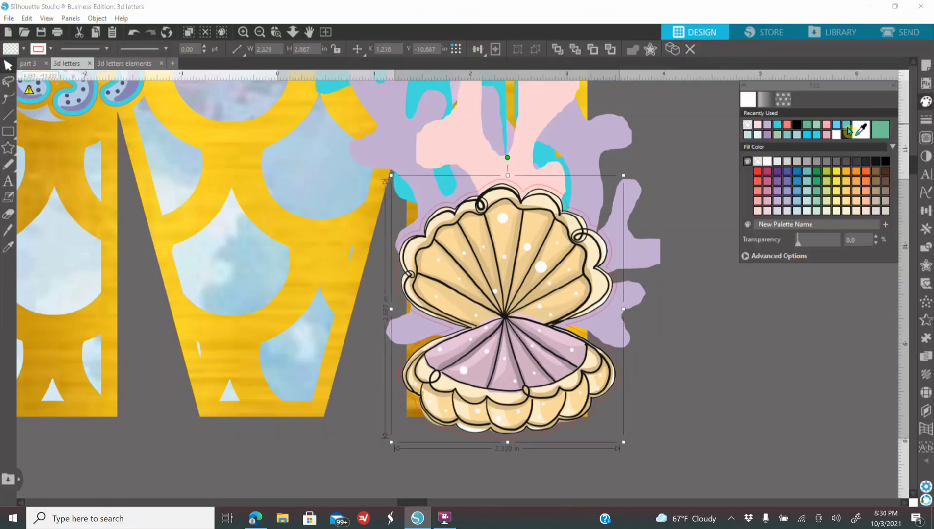
left_click(772, 127)
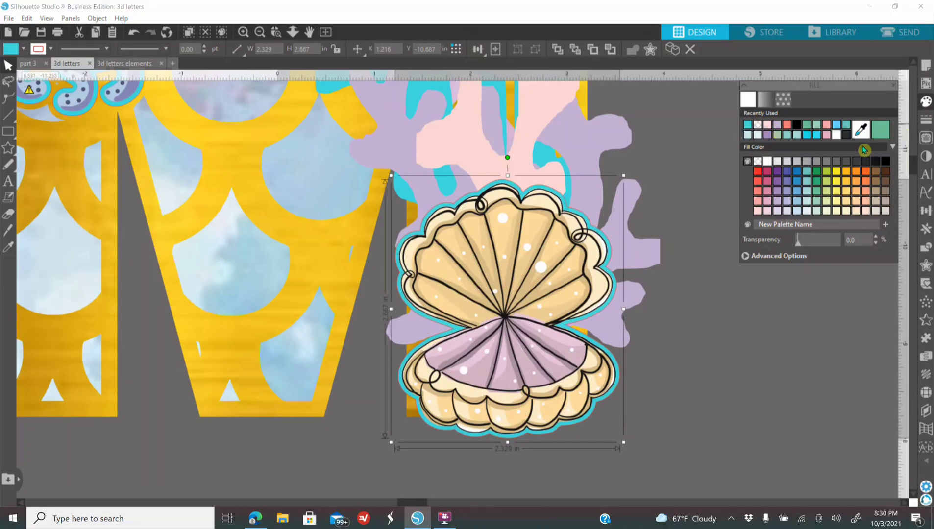
Step: Add a 0.050 in offset around the seashell's turquoise border and fill it with pale pink
left_click(925, 265)
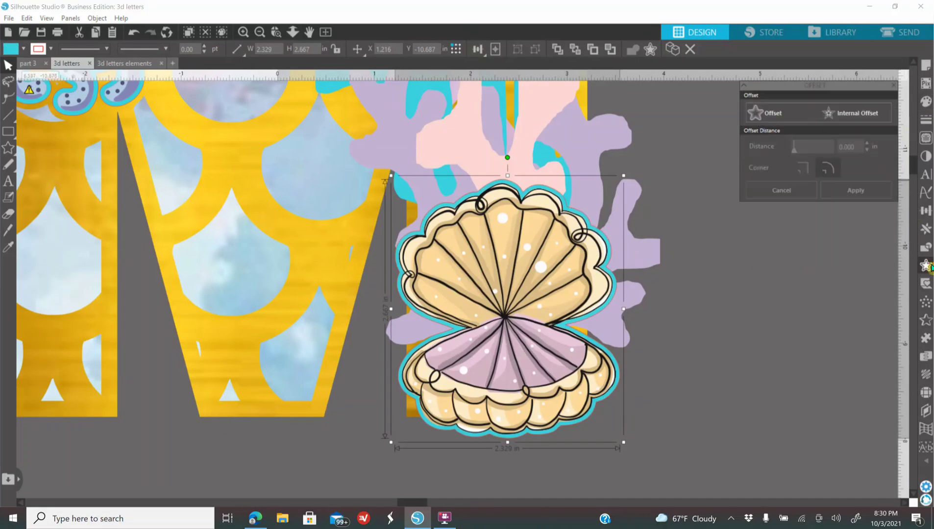
left_click(764, 113)
left_click(797, 147)
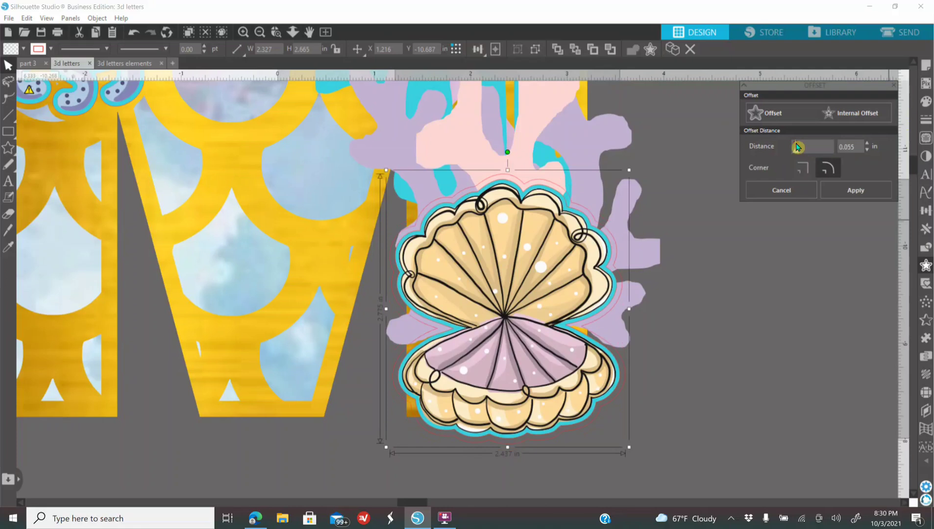
left_click(867, 150)
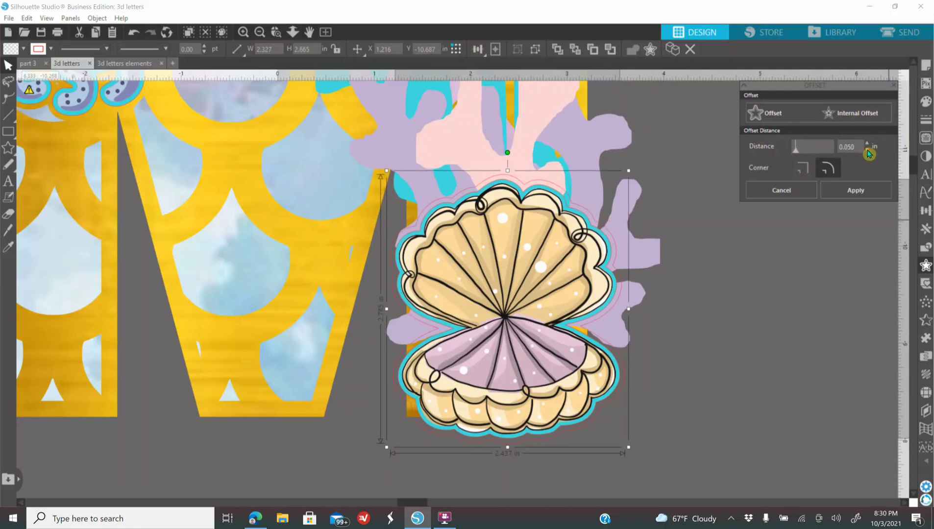
left_click(925, 101)
left_click(767, 125)
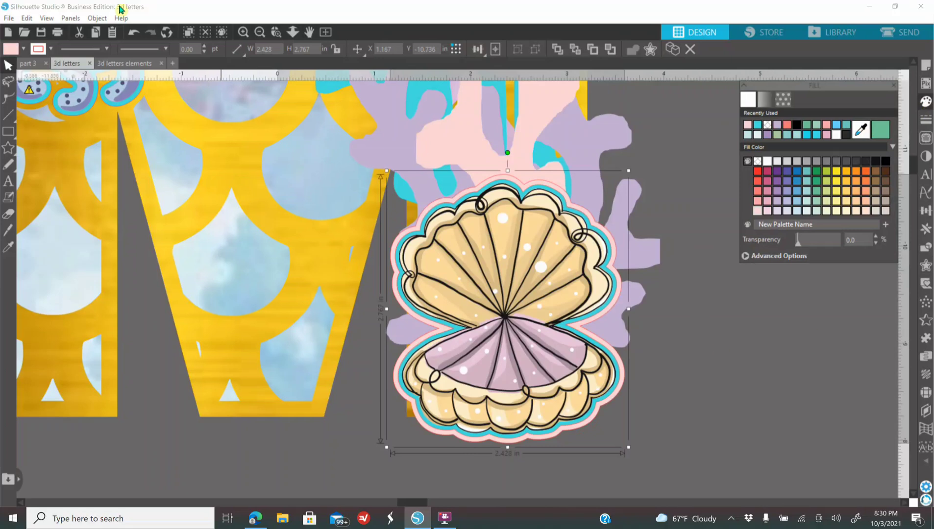
left_click(259, 32)
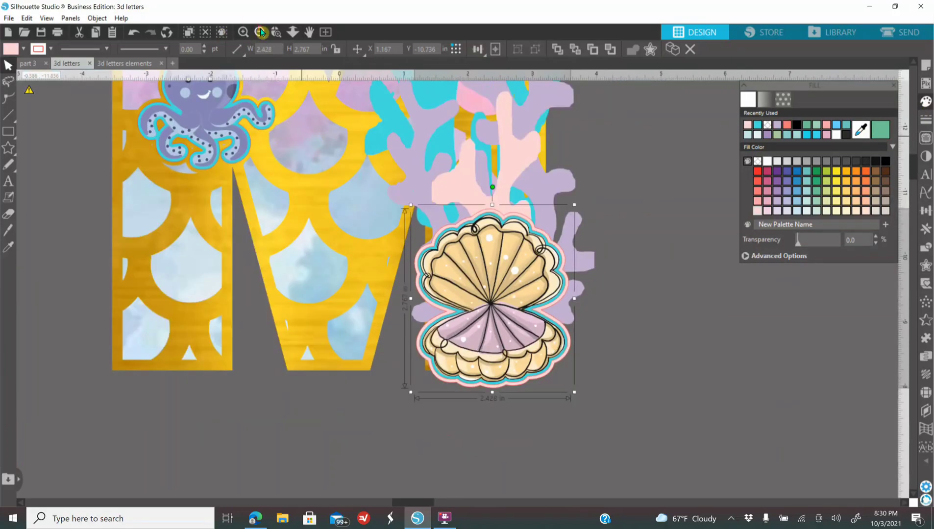
left_click(259, 31)
scroll(309, 367, "up", 4)
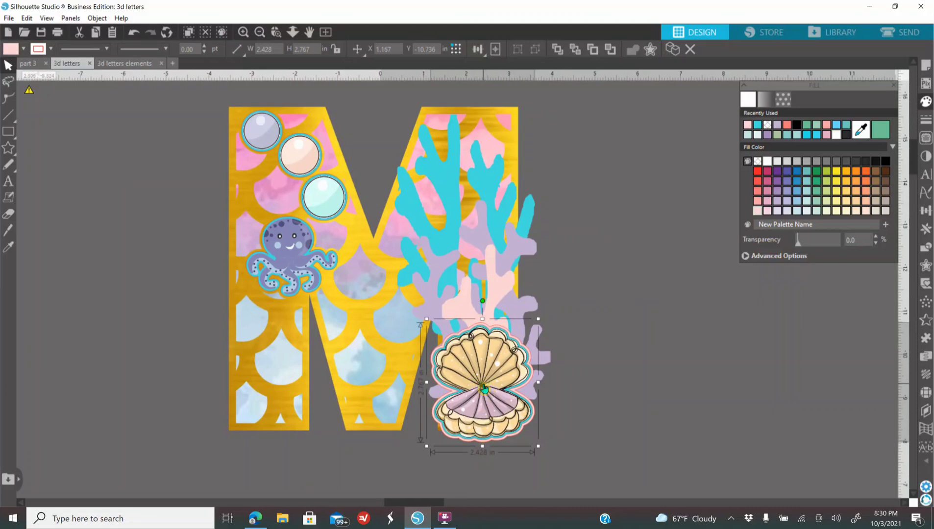
left_click(619, 354)
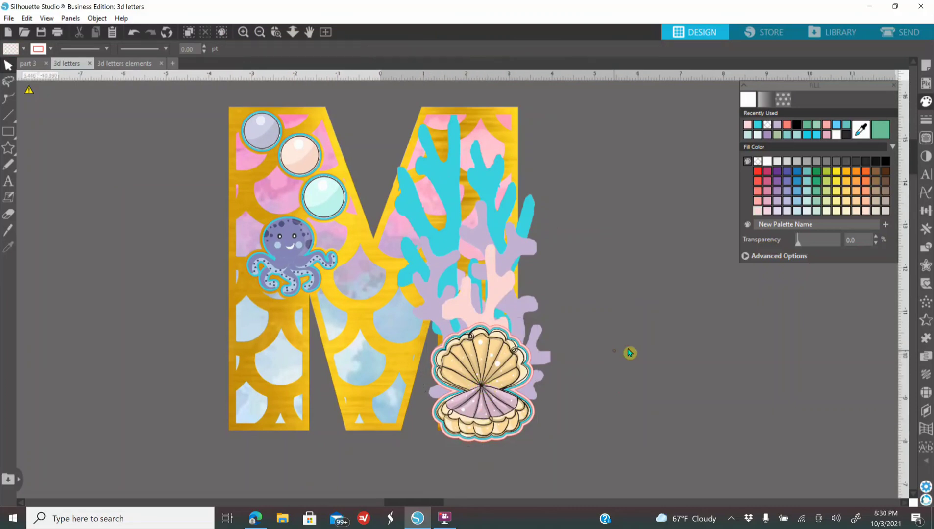
Step: Select the M with all its decorations and make their outlines transparent
left_click(259, 33)
left_click(261, 35)
left_click_drag(316, 180, 545, 376)
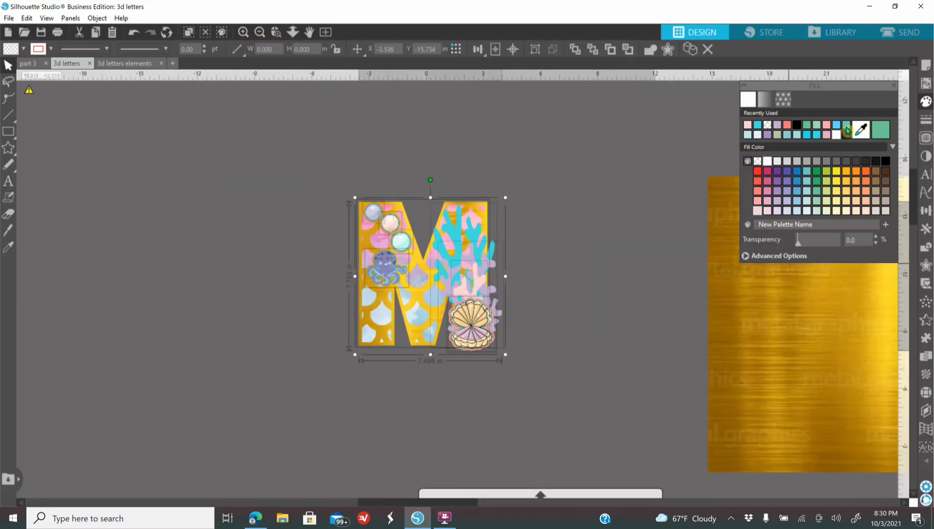
left_click(925, 119)
left_click(765, 100)
left_click(769, 128)
left_click(595, 261)
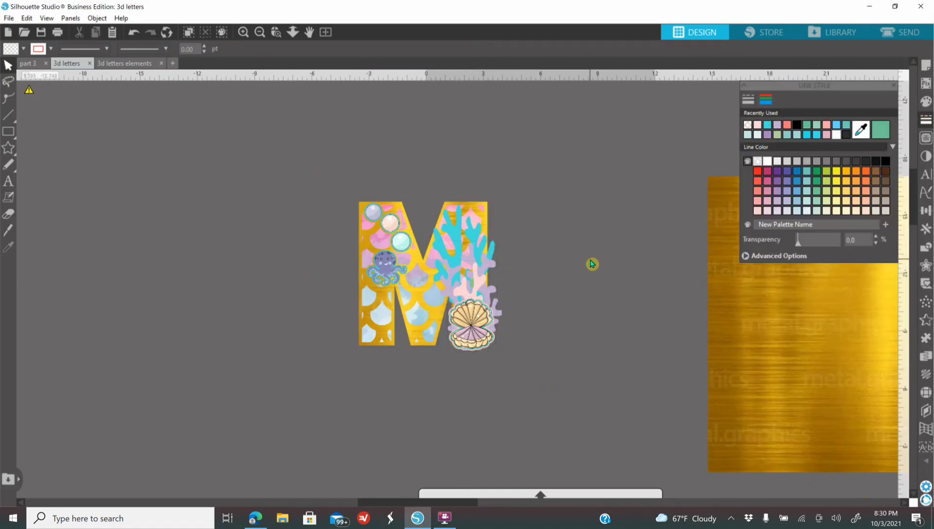
Step: Group the M with its bubbles, octopus, corals and seashell
left_click_drag(322, 182, 574, 389)
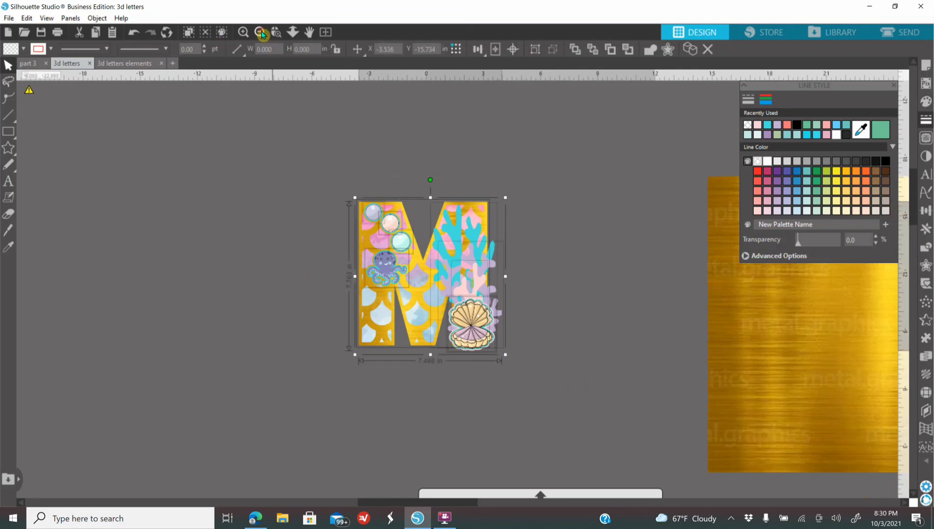
left_click(261, 32)
left_click(261, 32)
left_click(261, 32)
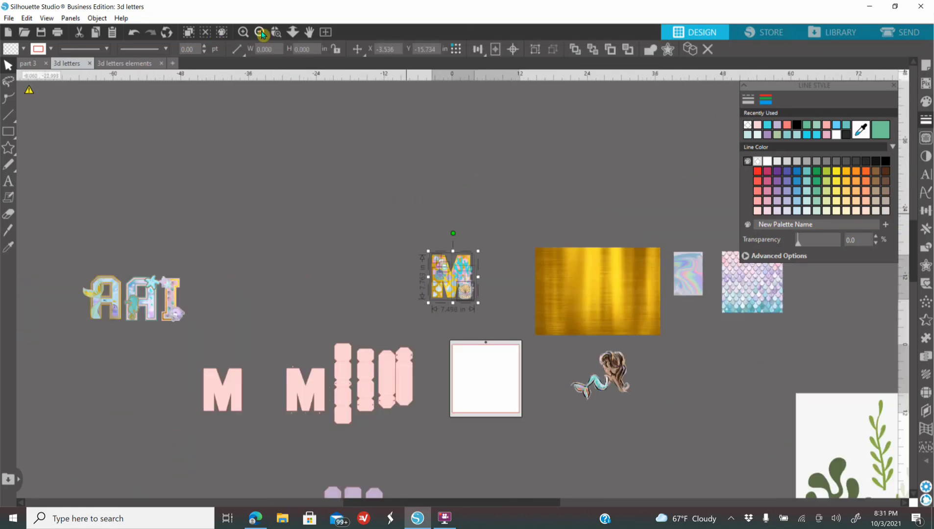
right_click(460, 290)
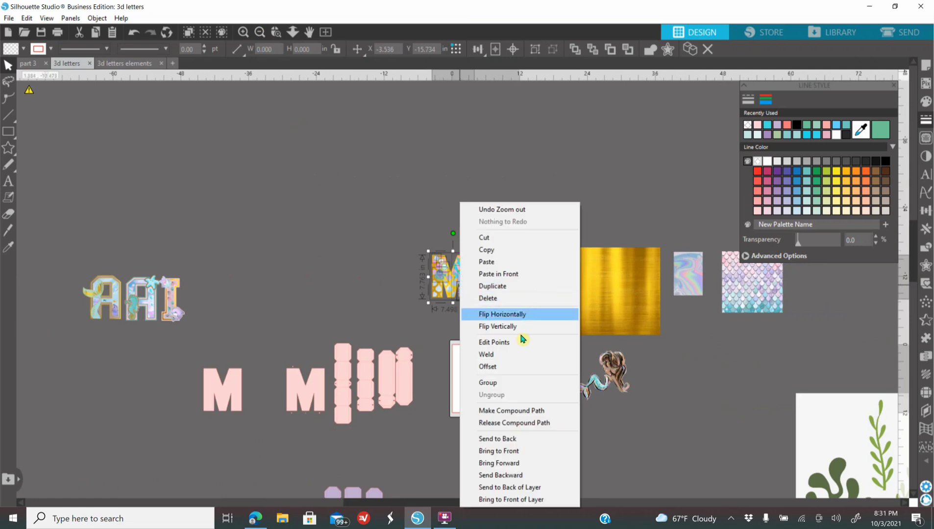
left_click(511, 383)
Step: Duplicate the grouped M and place the copy directly after the finished A, A and I letters
right_click(460, 293)
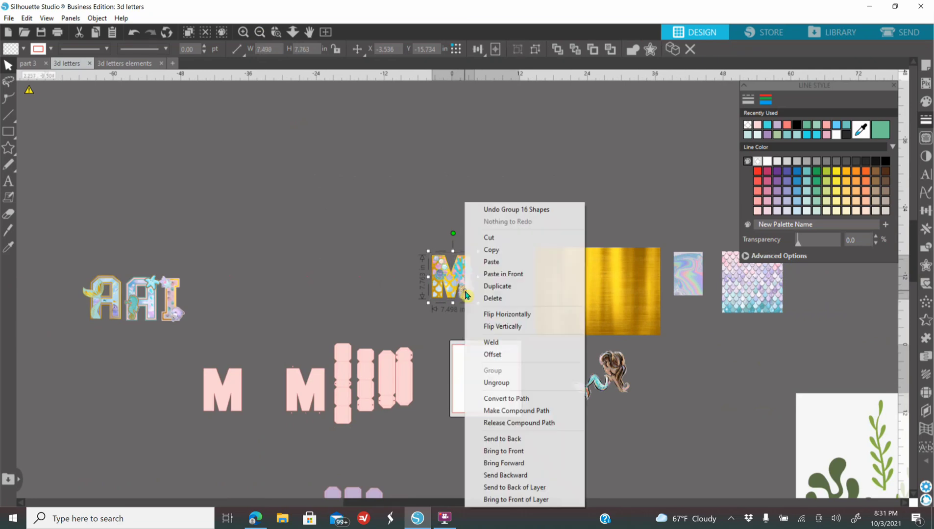
left_click(525, 287)
left_click_drag(458, 288, 214, 310)
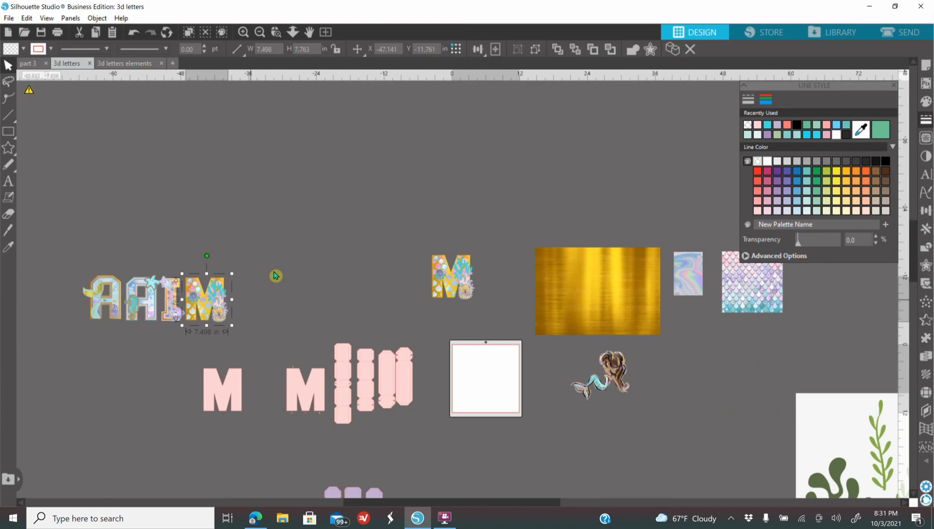
Step: Select the original decorated M between the letter row and the gold sheet
scroll(363, 254, "down", 2)
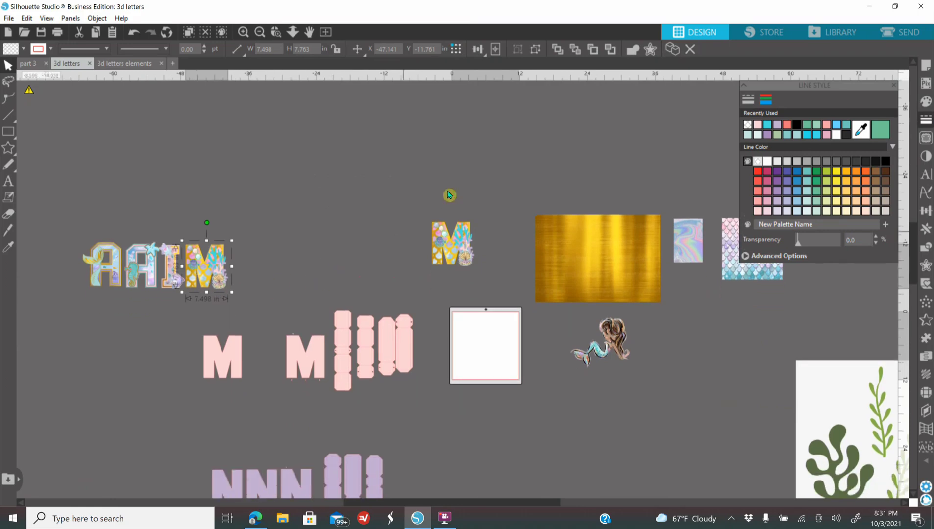
left_click(448, 242)
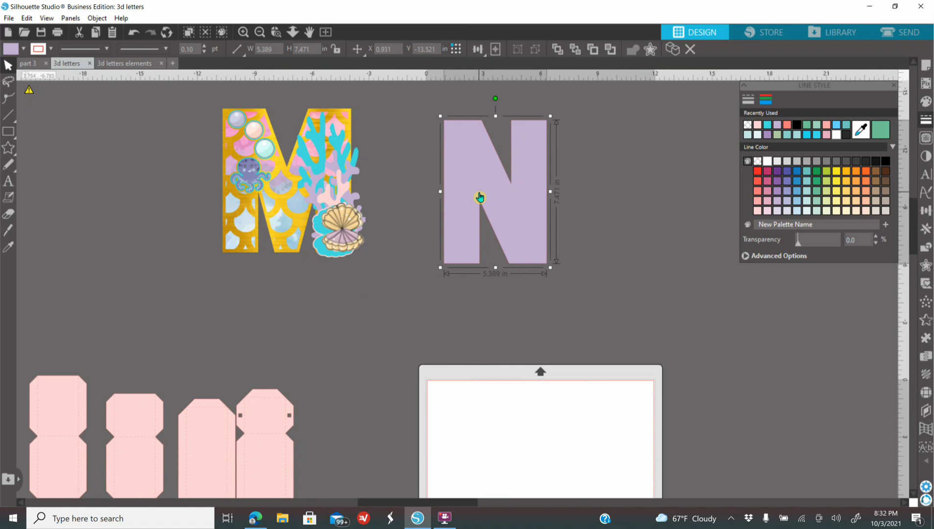
Step: Create a 0.145 in internal offset of the lilac N with square corners and fill the inner N with black
left_click(925, 265)
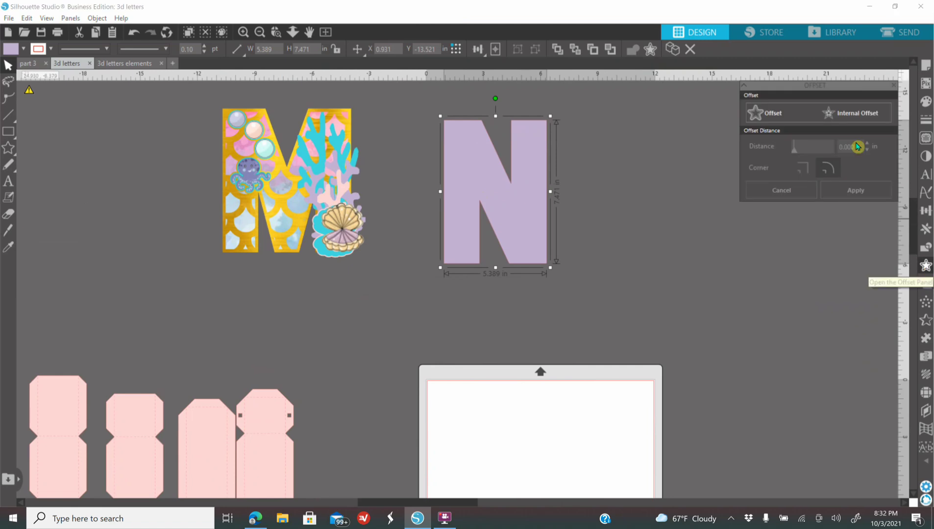
left_click(851, 114)
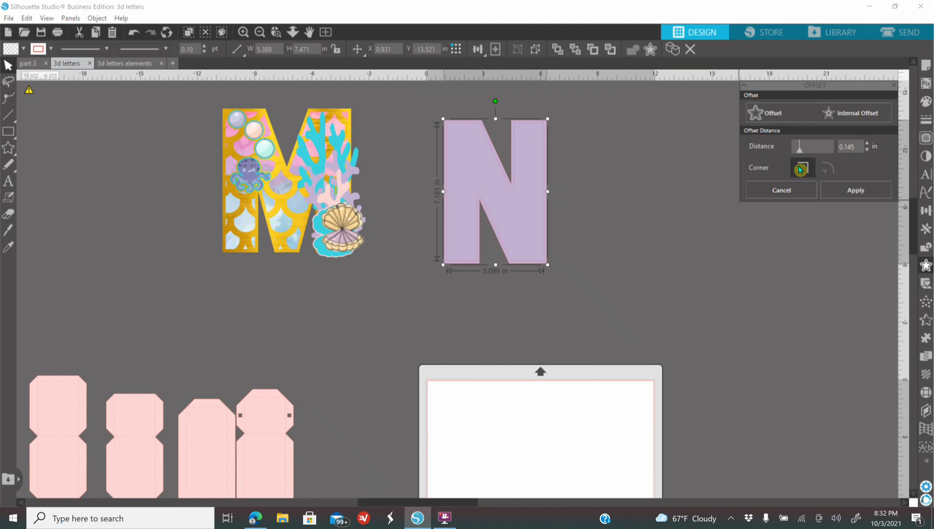
left_click(925, 101)
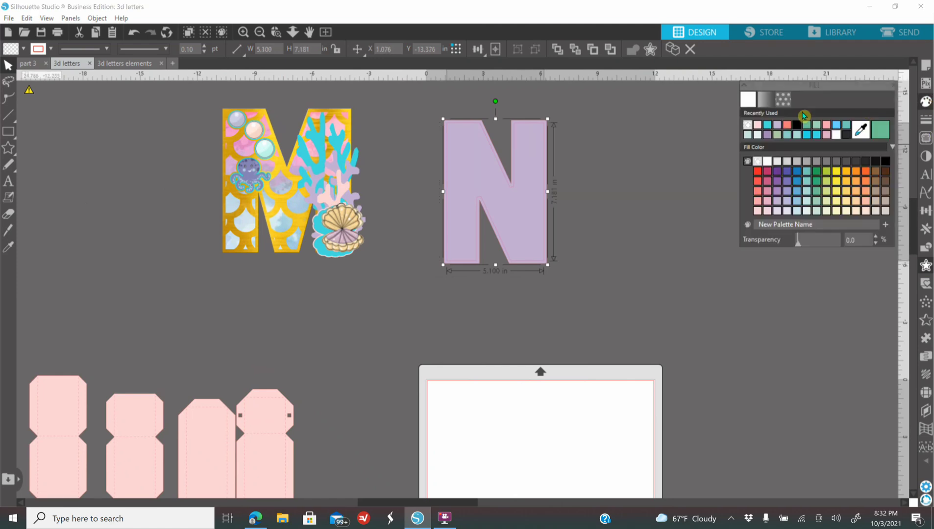
left_click(885, 161)
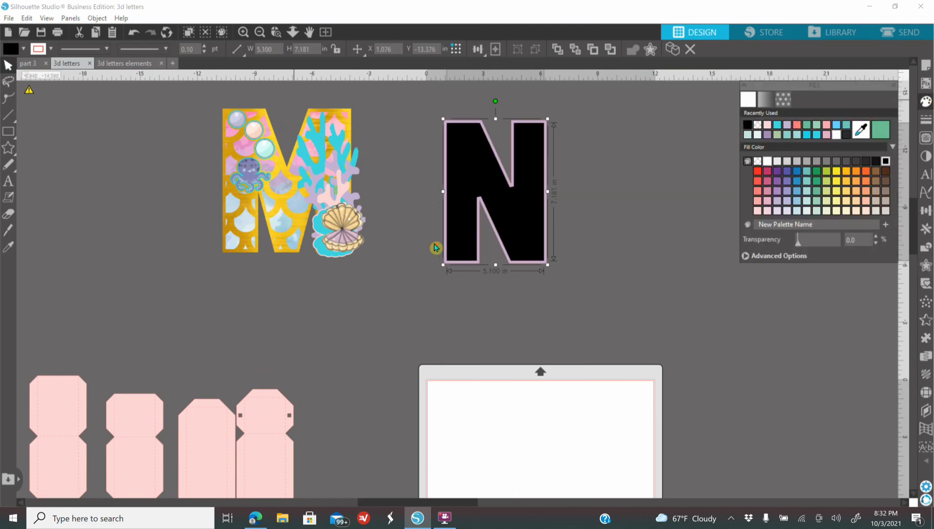
Step: Delete the lilac N and put the black inner N in its place
scroll(435, 252, "up", 3)
left_click_drag(482, 254, 627, 253)
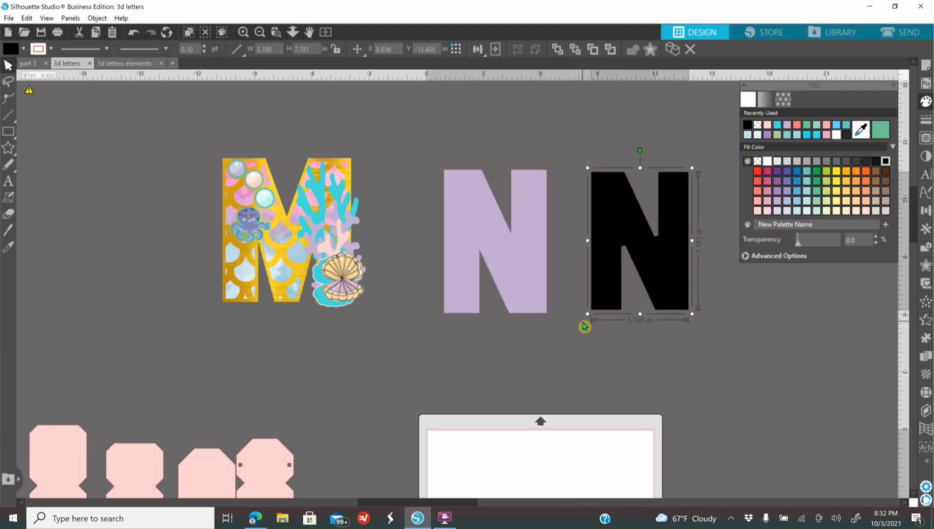
left_click(514, 284)
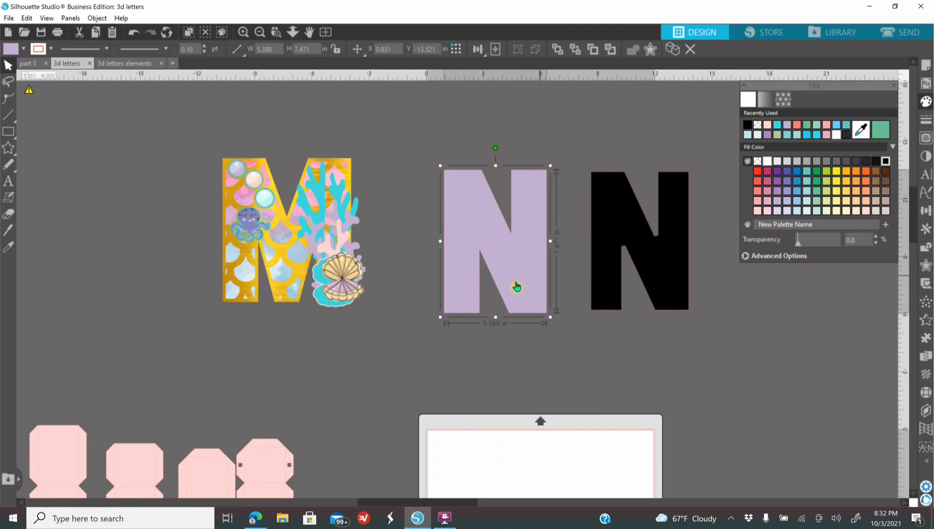
key("Delete")
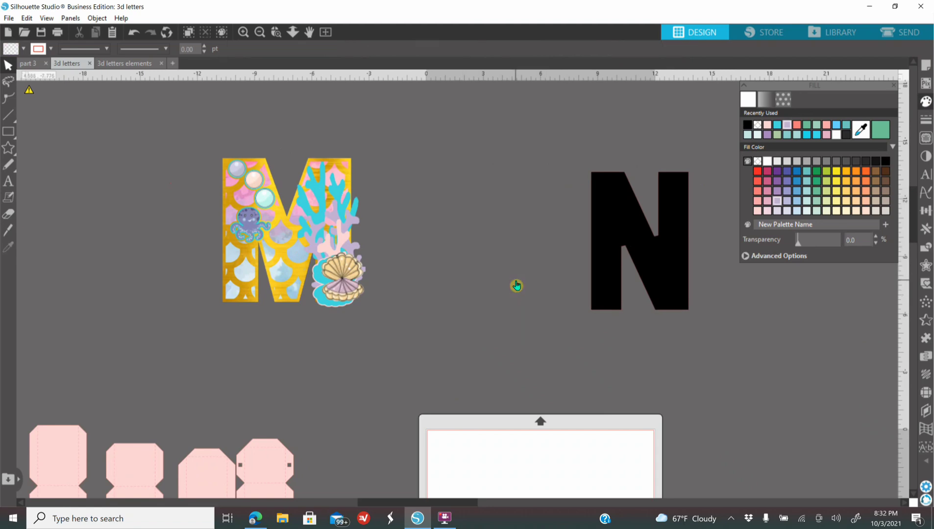
left_click_drag(652, 291, 524, 283)
Step: Duplicate the black N and place the copy beside it, level with the original
right_click(524, 283)
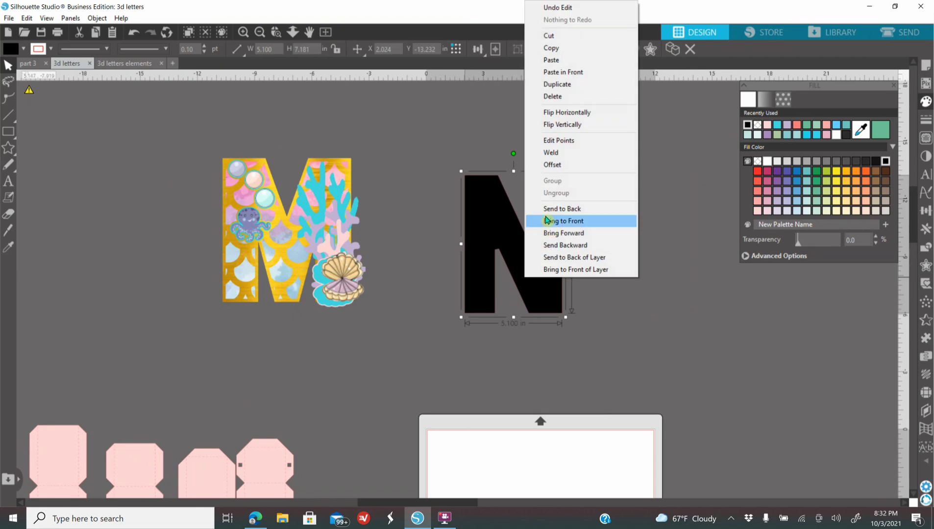
left_click(601, 87)
left_click_drag(547, 268, 665, 259)
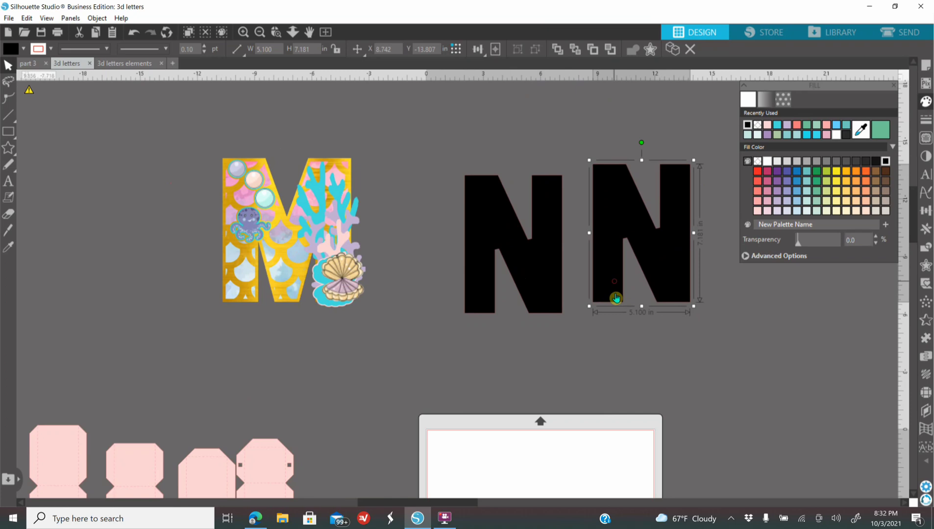
left_click_drag(612, 287, 613, 301)
left_click_drag(544, 302, 529, 300)
left_click(407, 196)
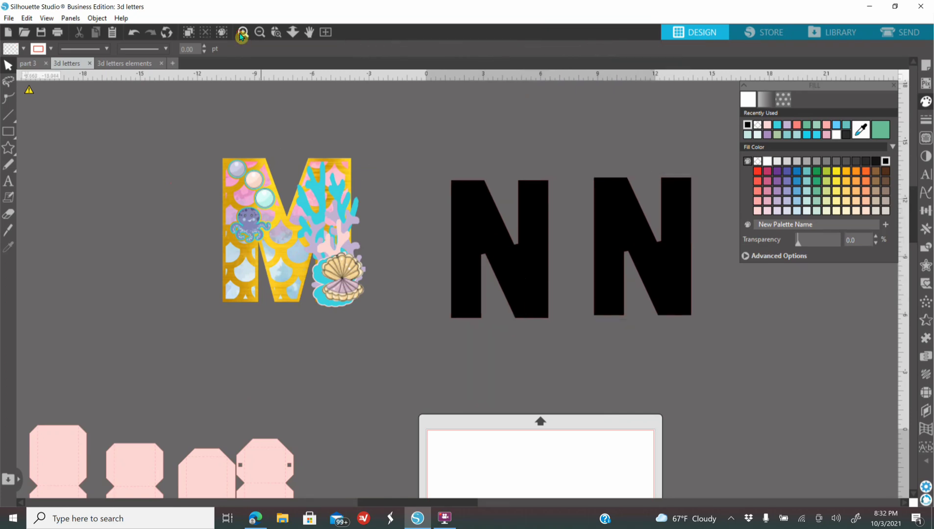
Step: Cut the black N nearest the M into upper and lower halves with a straight horizontal knife line through its middle
left_click(240, 34)
left_click_drag(492, 229, 438, 324)
left_click(436, 325)
left_click(8, 233)
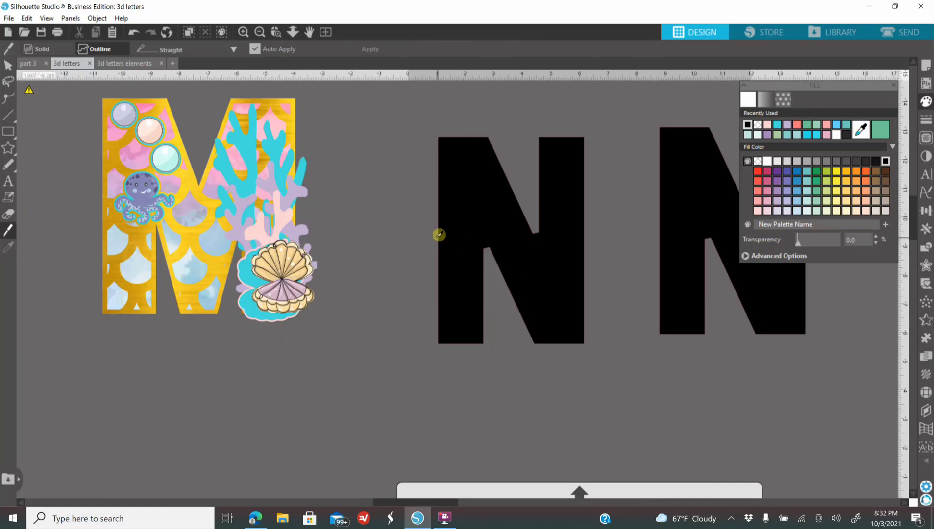
left_click_drag(431, 239, 611, 255)
left_click(8, 230)
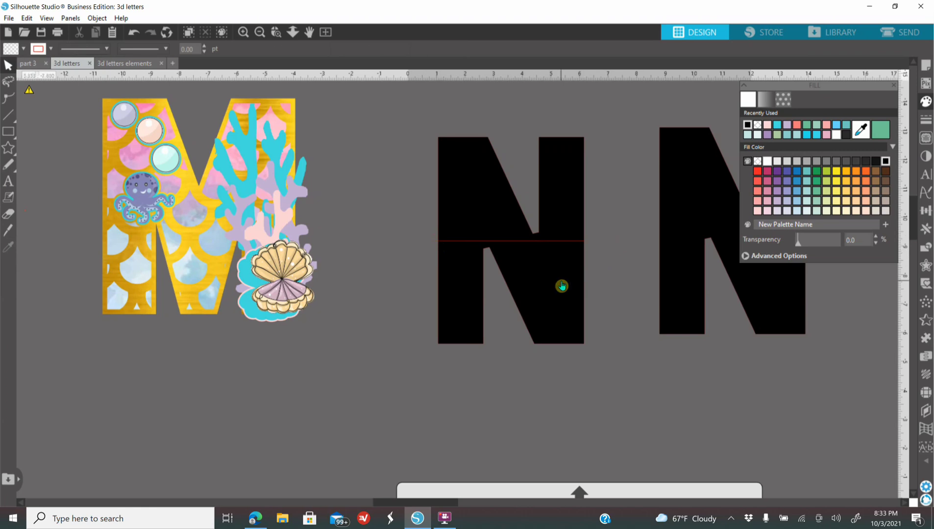
left_click_drag(557, 285, 562, 311)
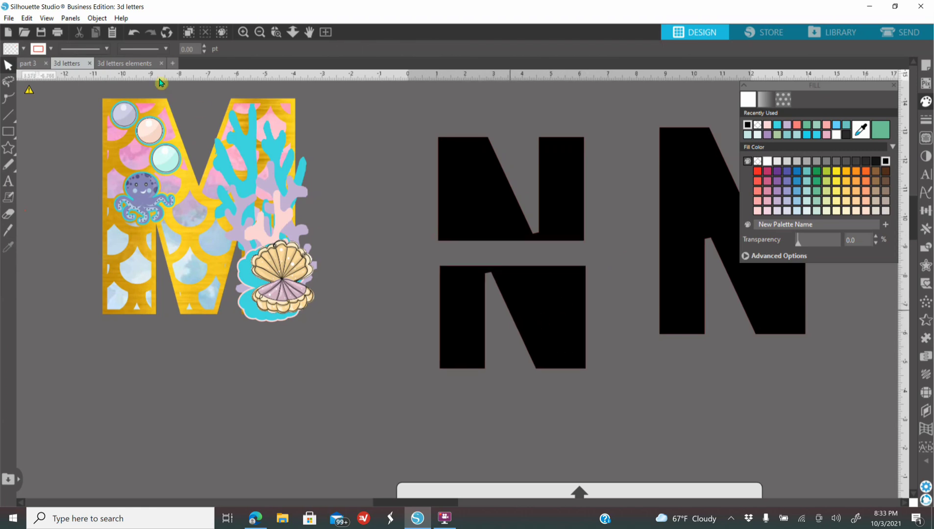
left_click(128, 35)
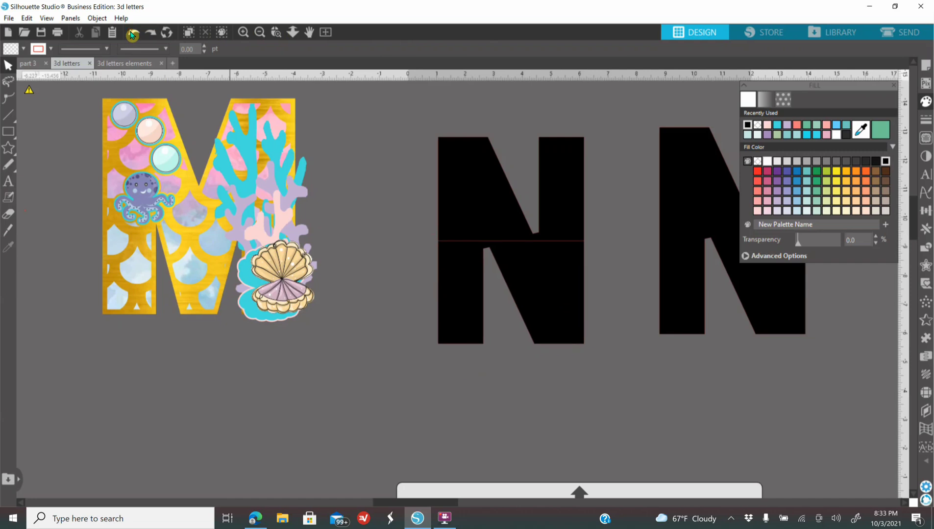
Step: Bring the pastel mermaid-scale pattern over to the split N and send it to the back
left_click(261, 33)
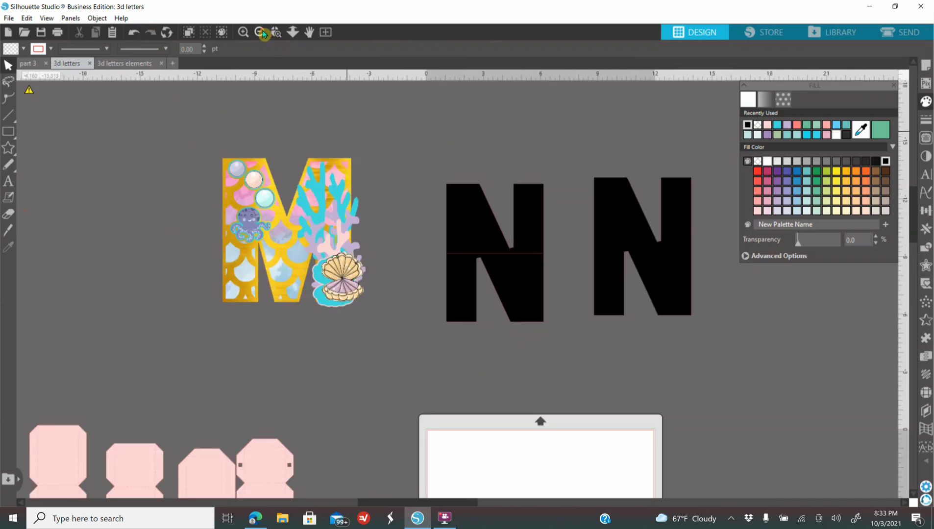
left_click(261, 33)
left_click(261, 33)
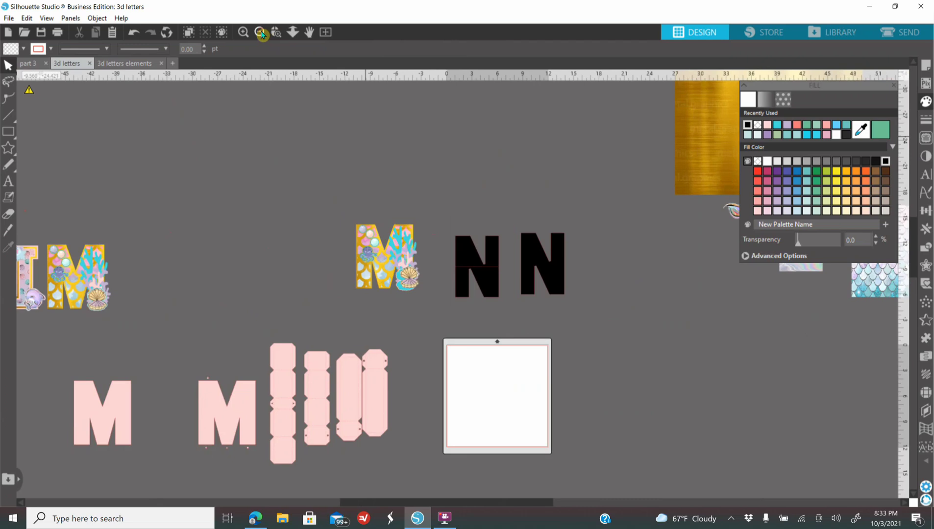
left_click(261, 32)
left_click_drag(519, 358, 484, 350)
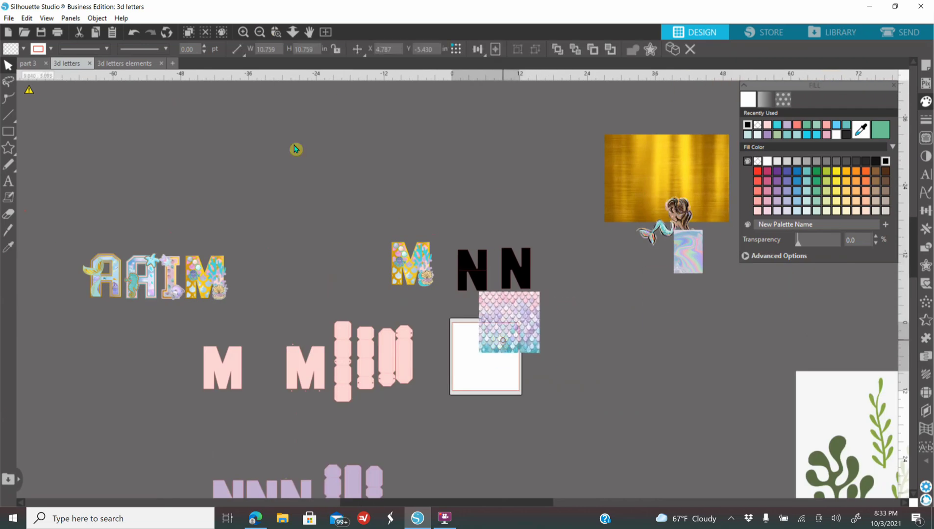
left_click(242, 32)
left_click(242, 32)
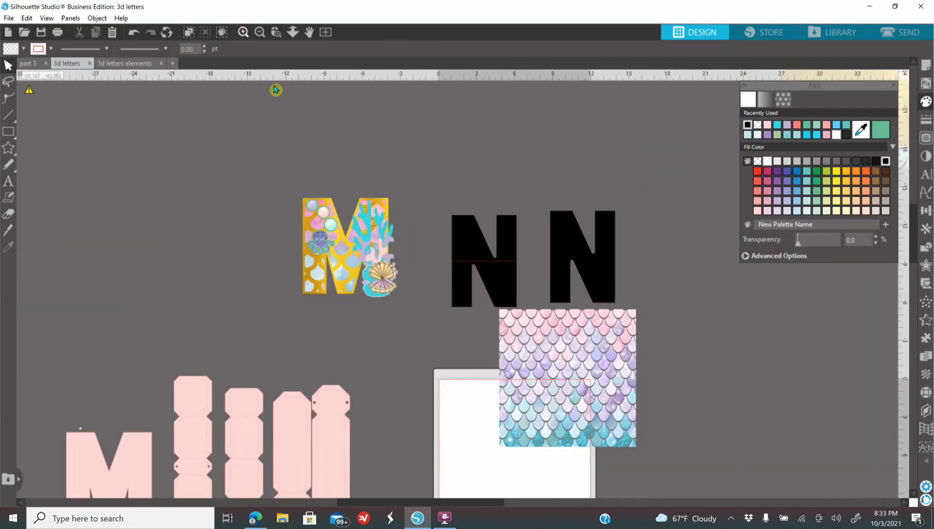
left_click(243, 32)
left_click_drag(625, 411, 534, 342)
right_click(534, 341)
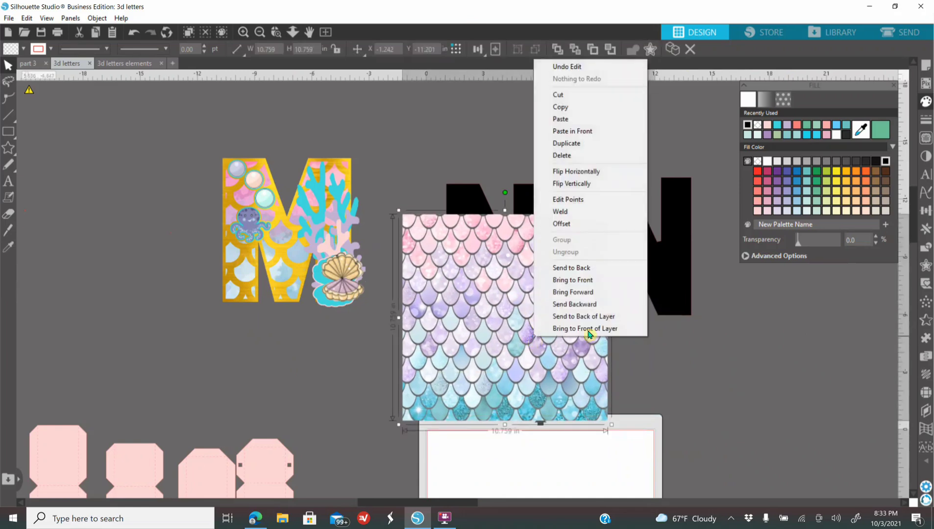
left_click(598, 268)
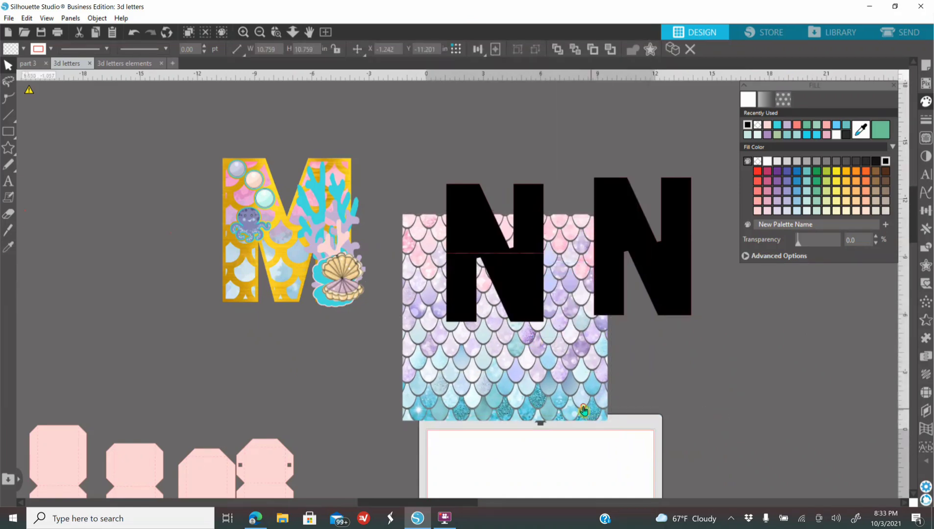
Step: Shrink the scale pattern to about 6.9 in behind the split N and crop it to the letter's lower half
left_click_drag(606, 414, 569, 326)
left_click_drag(480, 338, 510, 316)
left_click(469, 310)
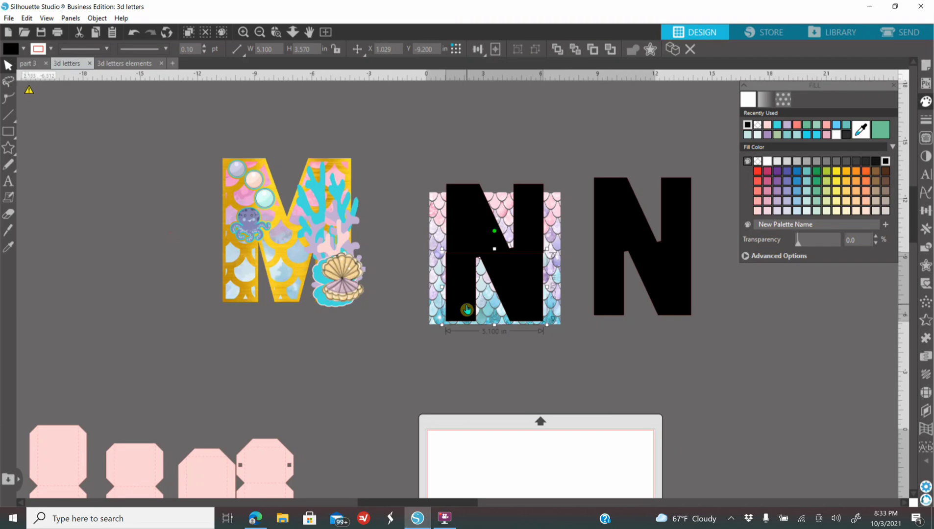
left_click(440, 223)
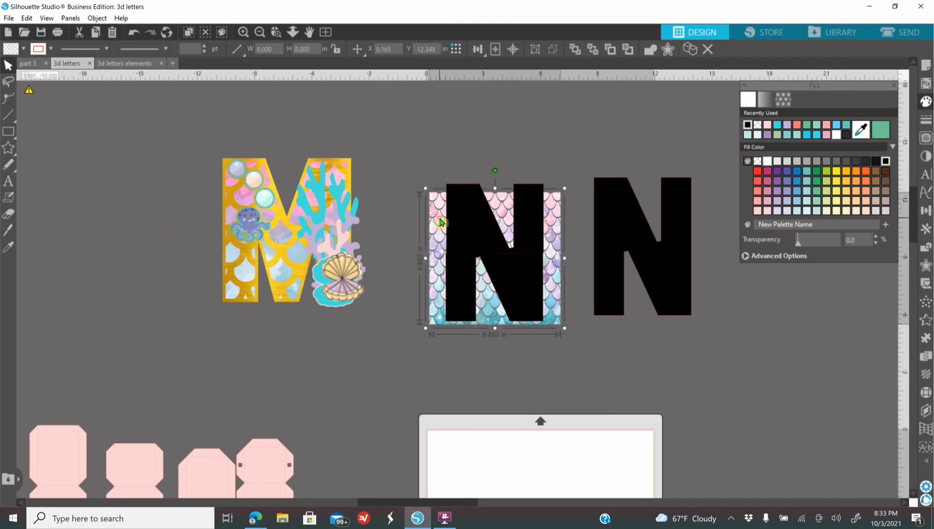
left_click(926, 249)
left_click(833, 187)
left_click(438, 277)
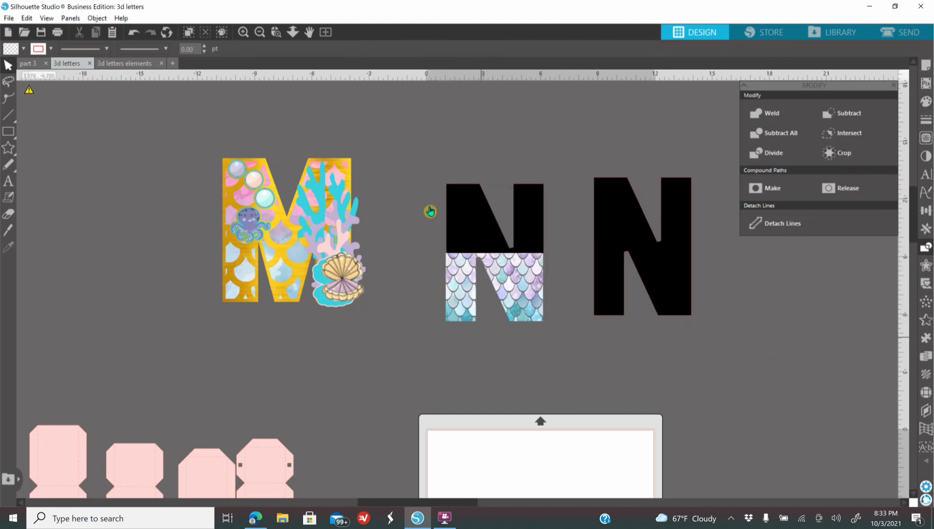
Step: Move the iridescent marble sheet behind both Ns, enlarging it to about 18.5 × 27.8 in and sending it to the back
left_click(261, 32)
left_click(260, 32)
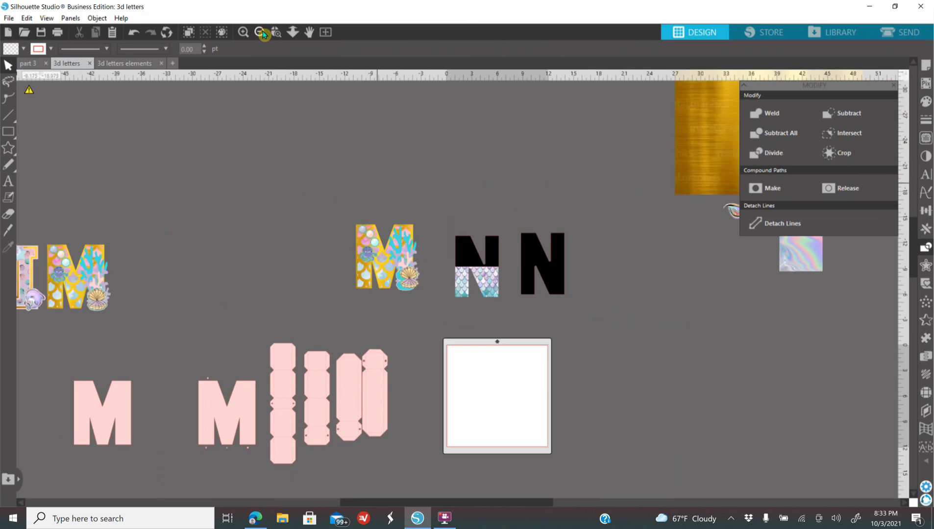
left_click(260, 32)
left_click_drag(688, 260, 628, 379)
right_click(600, 332)
left_click(663, 253)
left_click_drag(538, 323, 513, 307)
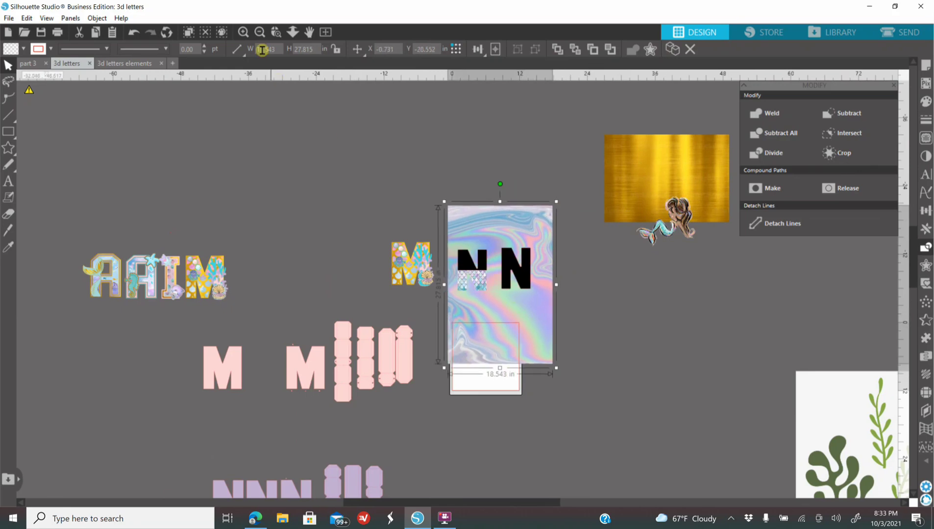
Step: Crop the iridescent marble sheet to the upper half of the split N
left_click(243, 32)
left_click(244, 32)
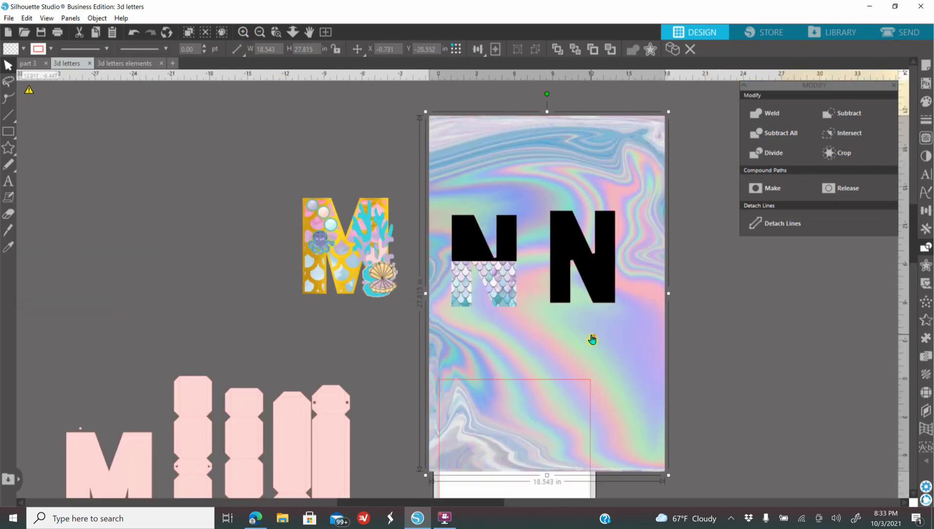
scroll(571, 340, "up", 1)
left_click(458, 298)
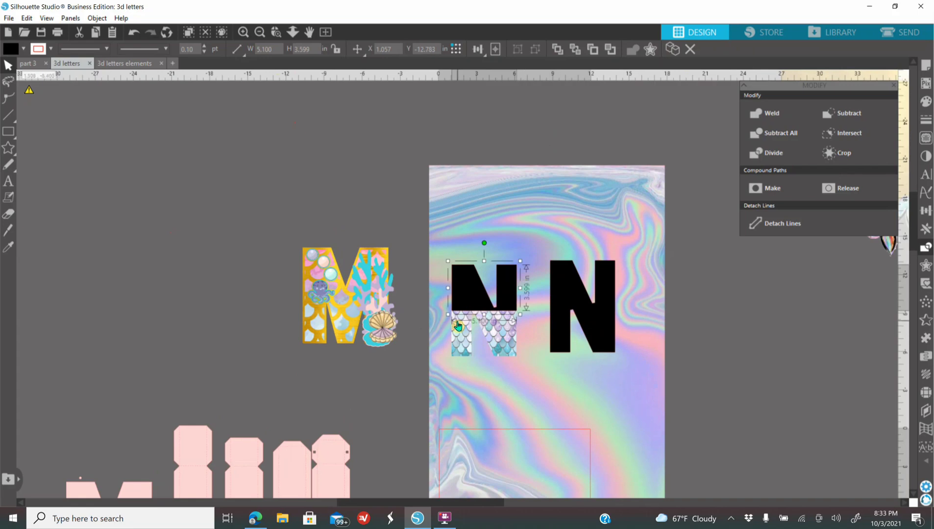
left_click(528, 216)
left_click(840, 152)
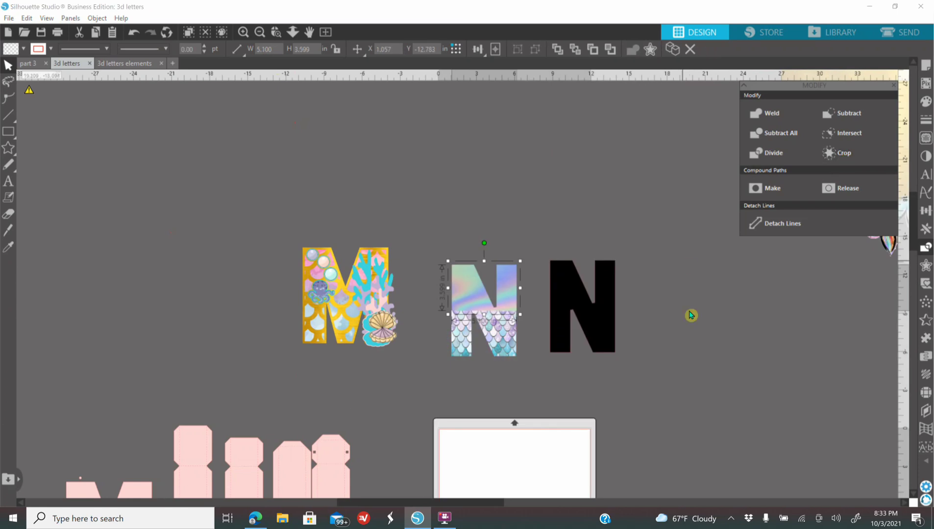
Step: Move the white seaweed image from beside the gold sheet to just above the decorated M
left_click(242, 32)
left_click(261, 31)
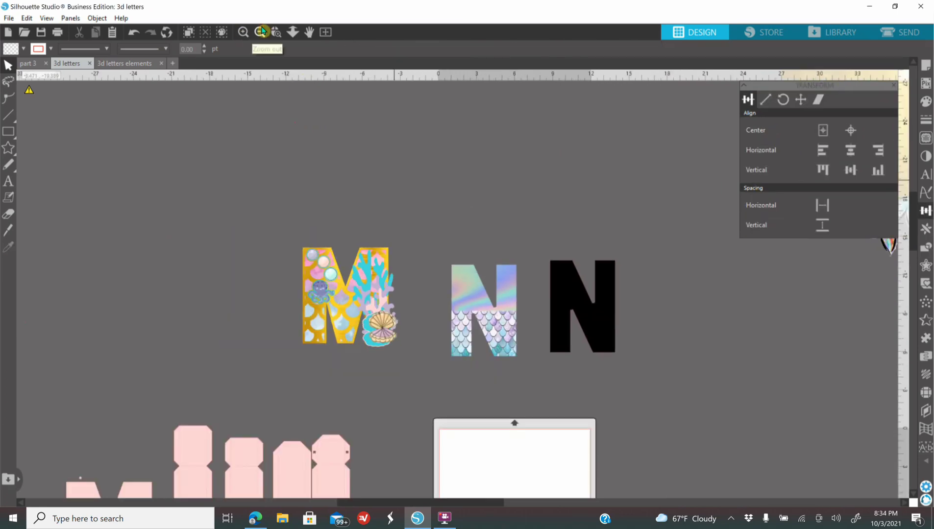
left_click(261, 31)
left_click(263, 32)
left_click_drag(833, 459, 274, 153)
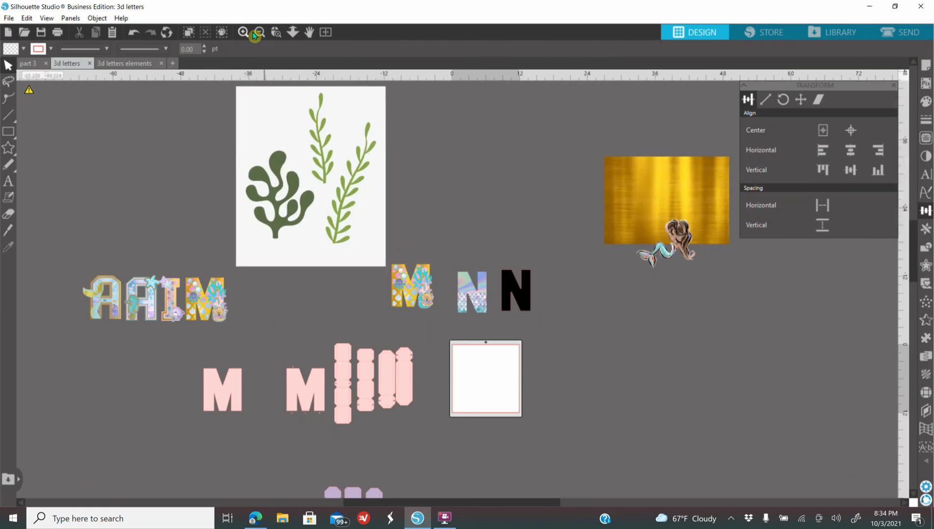
Step: Trace the three seaweed plants on the white image with the threshold set to 81%
left_click(243, 33)
scroll(272, 289, "up", 4)
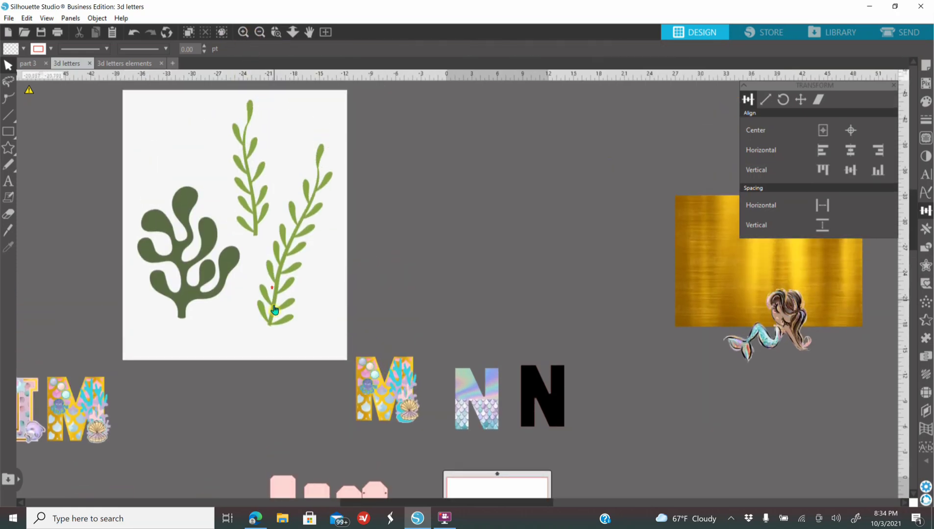
scroll(282, 324, "up", 2)
left_click(926, 137)
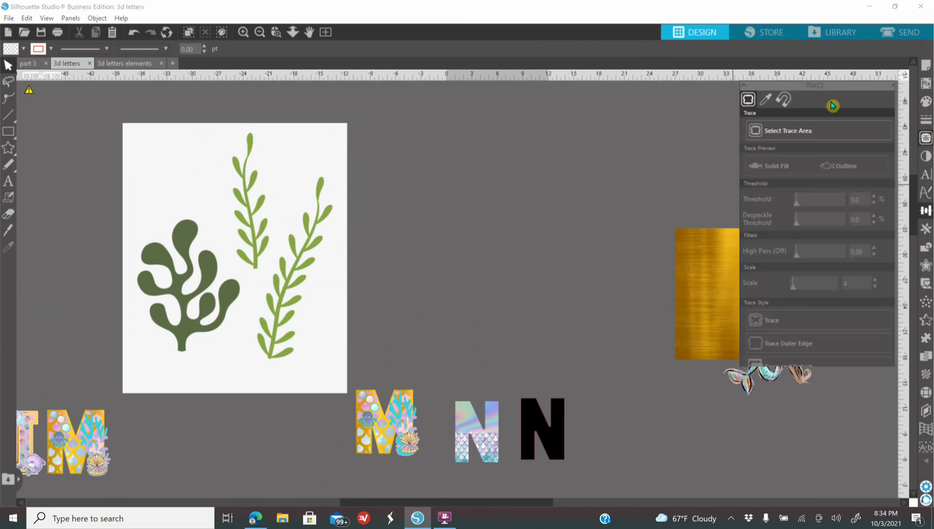
left_click(764, 131)
mouse_move(163, 121)
left_mouse_down()
mouse_move(377, 293)
mouse_move(371, 388)
mouse_move(350, 401)
left_mouse_up()
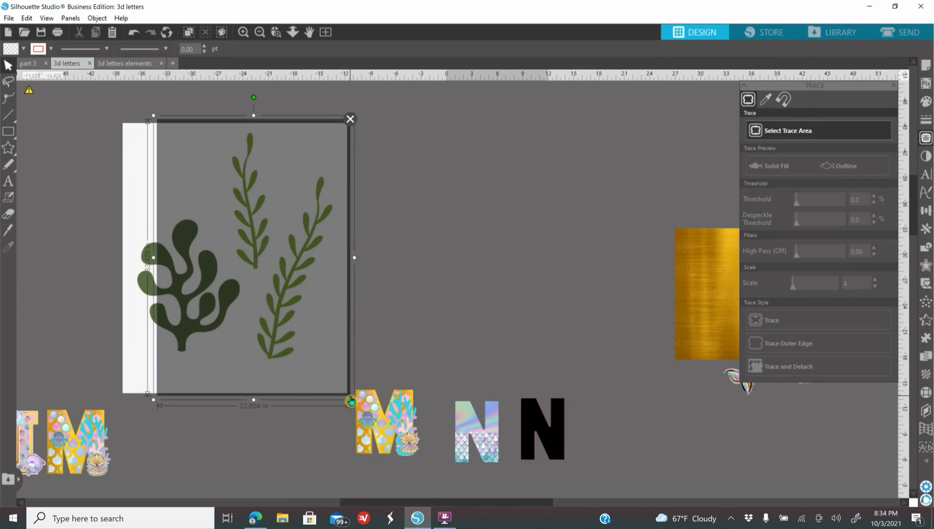
left_click(827, 203)
left_click(835, 202)
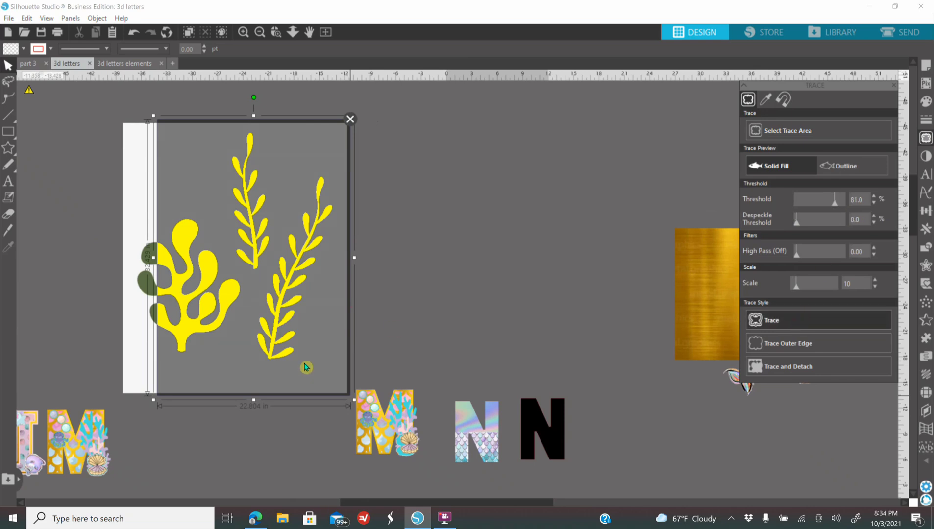
left_click(135, 323)
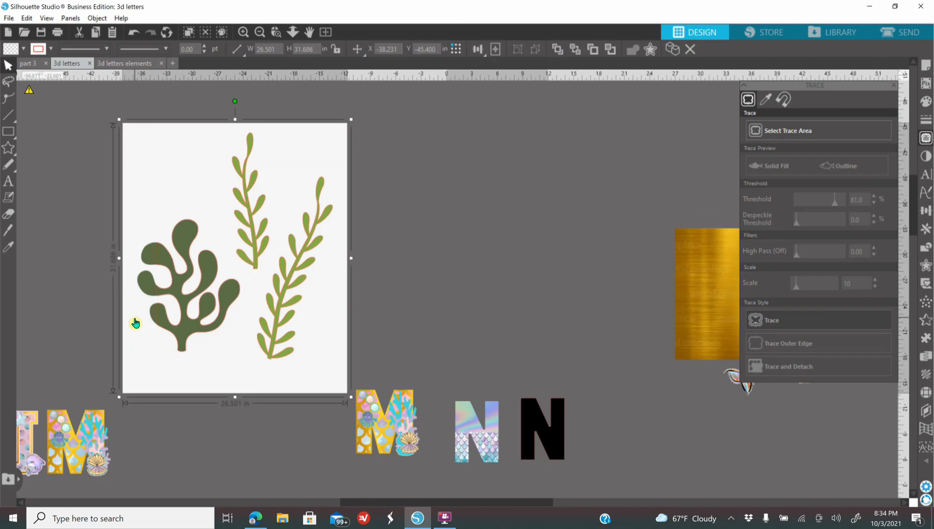
Step: Delete the white source image and, after releasing the trace into separate plants, delete the bushy seaweed outline
key("Delete")
right_click(271, 361)
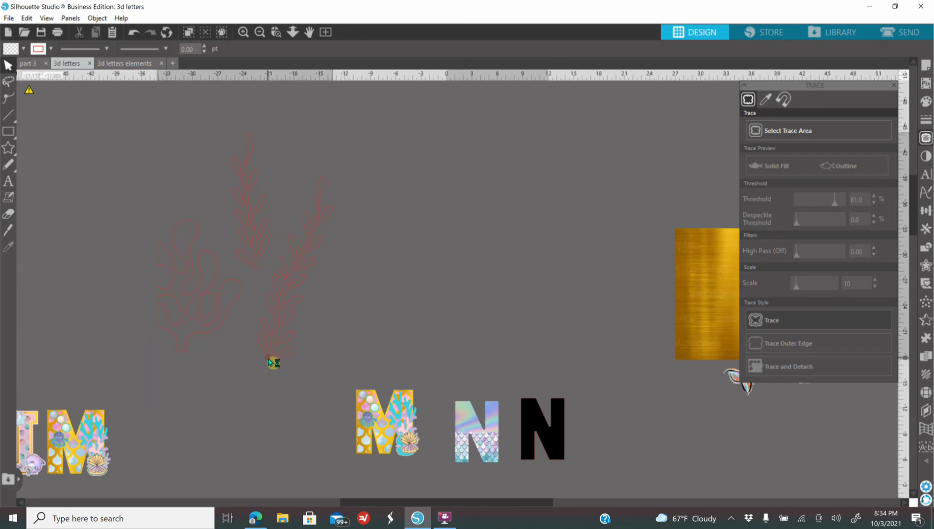
left_click(322, 275)
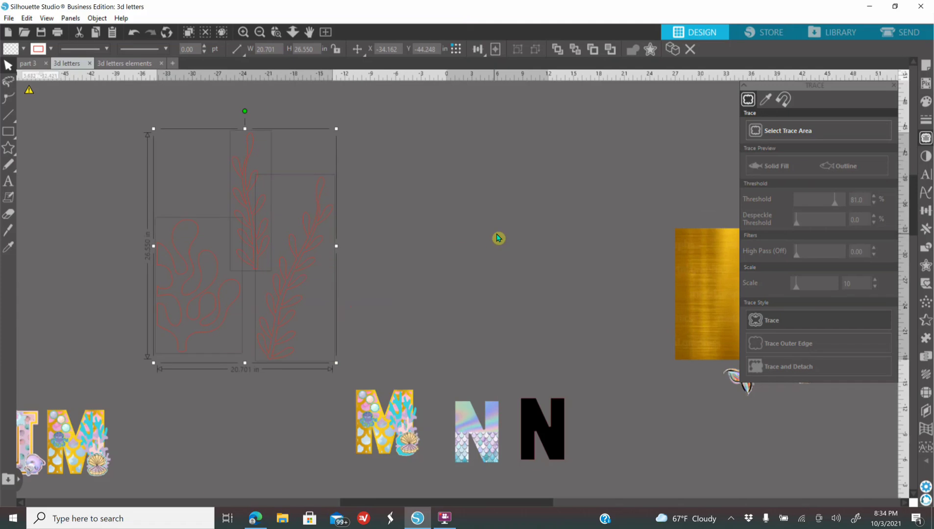
left_click(207, 319)
key("Delete")
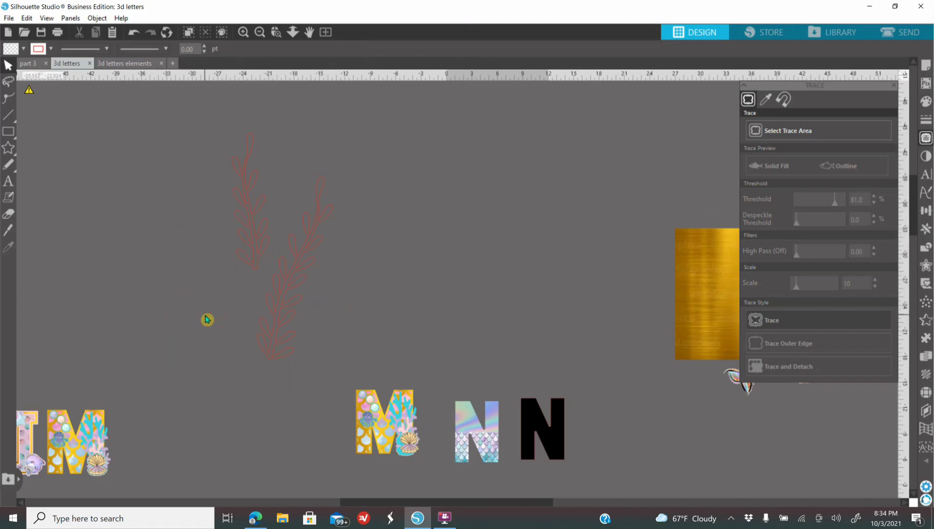
Step: Fill the two leafy seaweed plants with sea green and make their outlines transparent
left_click_drag(207, 150, 316, 323)
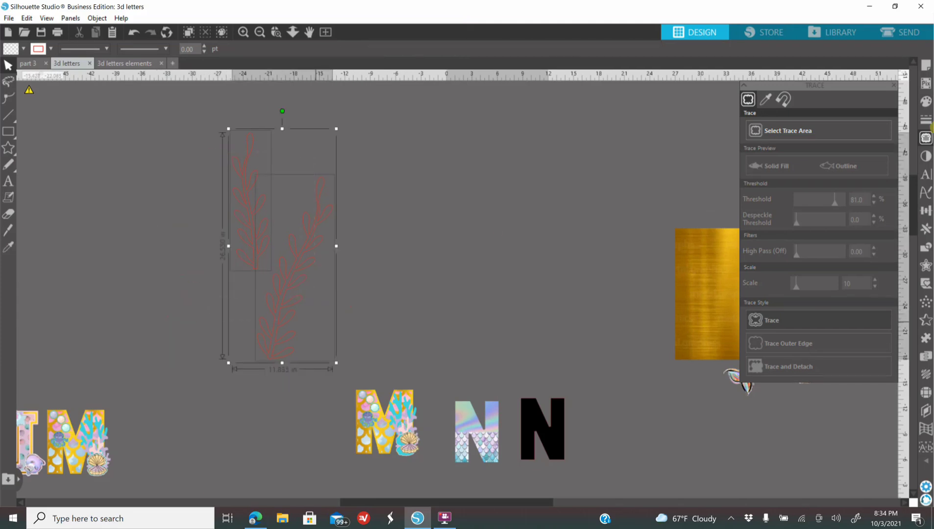
left_click(925, 101)
left_click(880, 131)
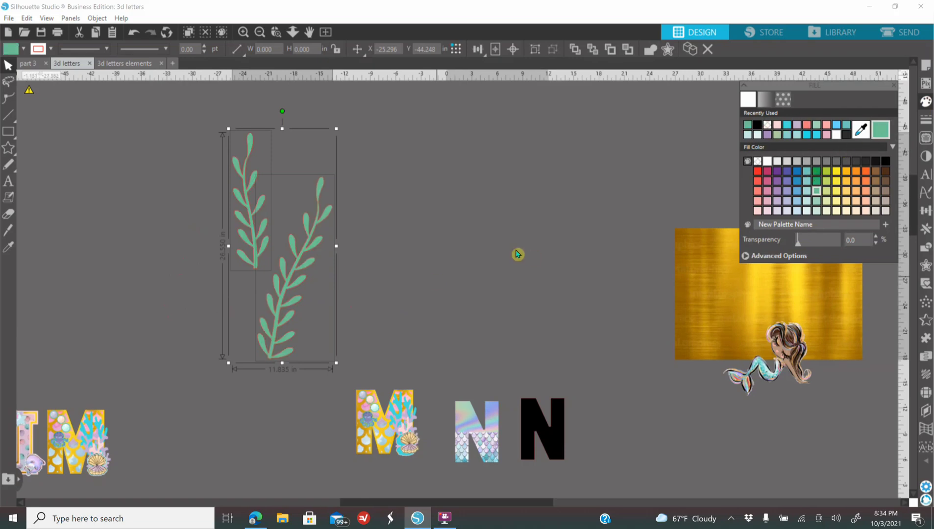
left_click(923, 119)
left_click(765, 100)
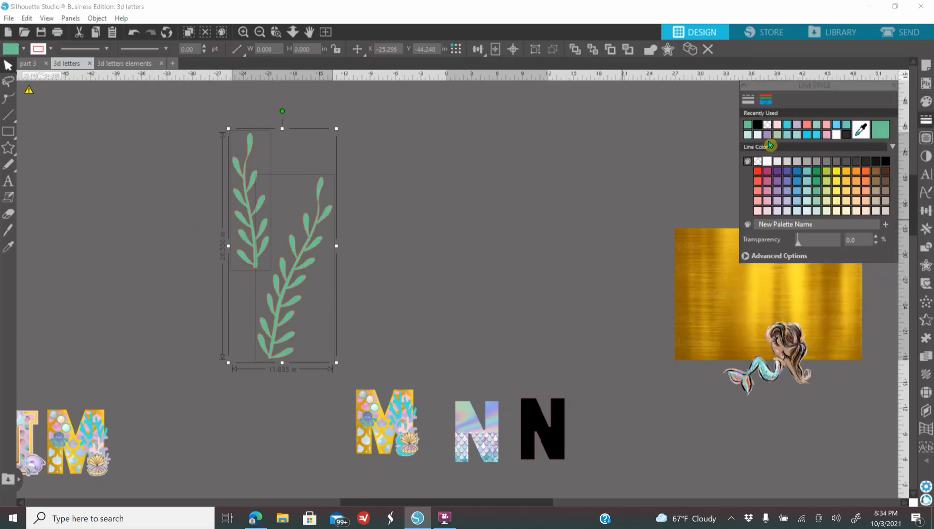
left_click(768, 128)
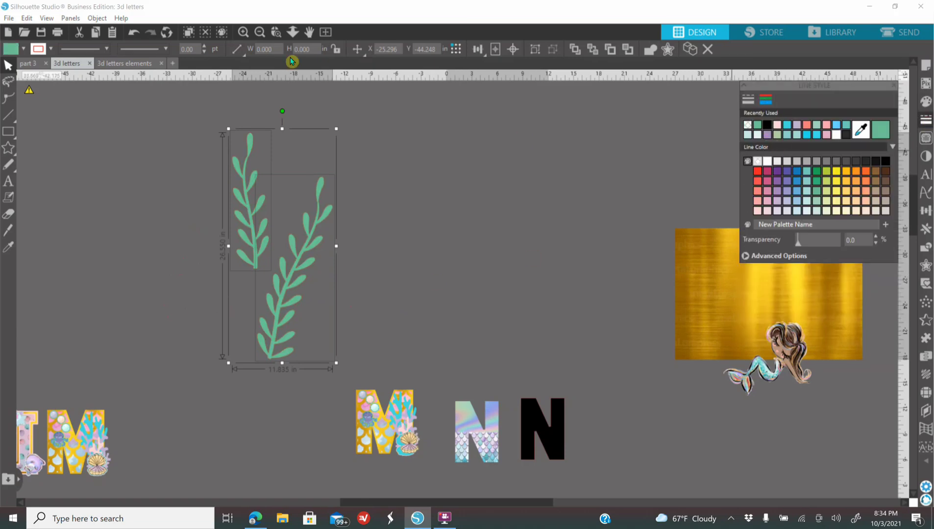
Step: Arrange the two green seaweed plants above the decorated M so their stems overlap as one cluster
left_click(243, 32)
scroll(250, 303, "up", 1)
left_click(414, 316)
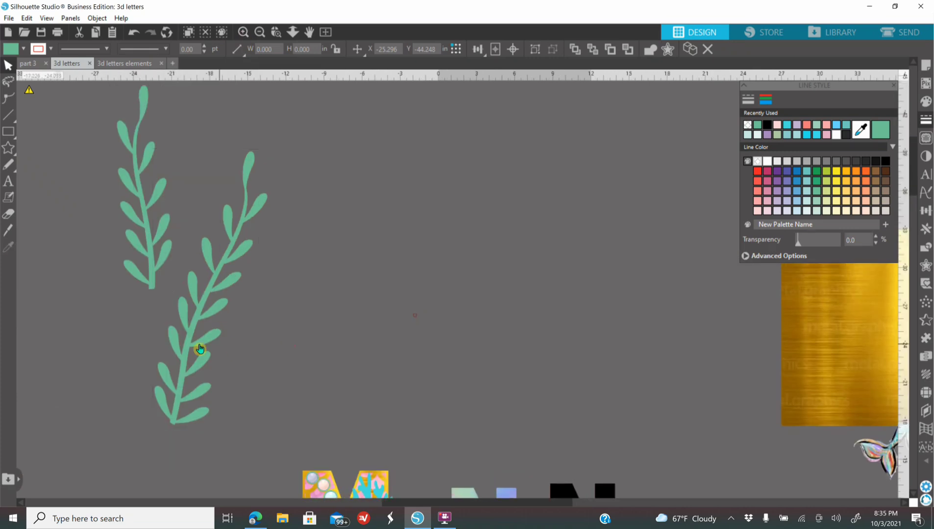
left_click_drag(237, 340, 337, 337)
left_click_drag(122, 233, 314, 253)
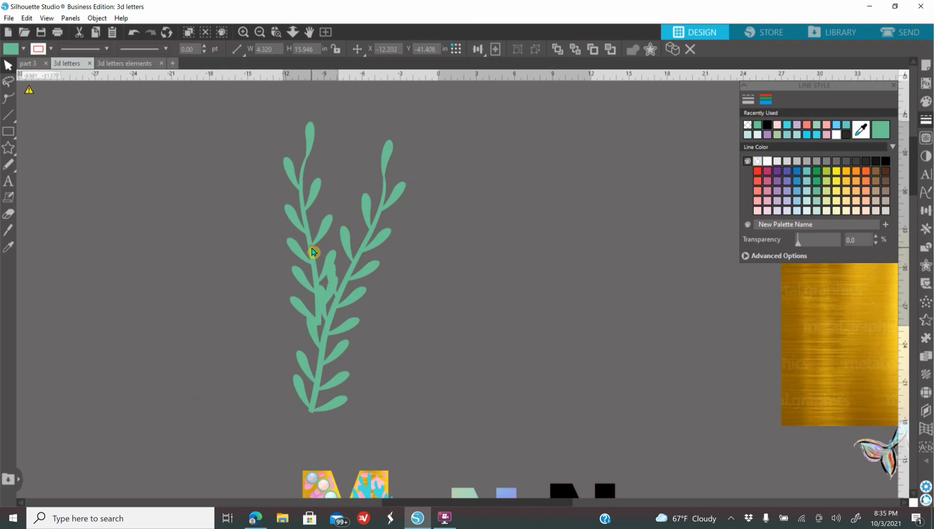
Step: Duplicate the shorter seaweed plant, flip the copy horizontally and place it higher up between the other two plants
left_click(323, 237)
right_click(333, 235)
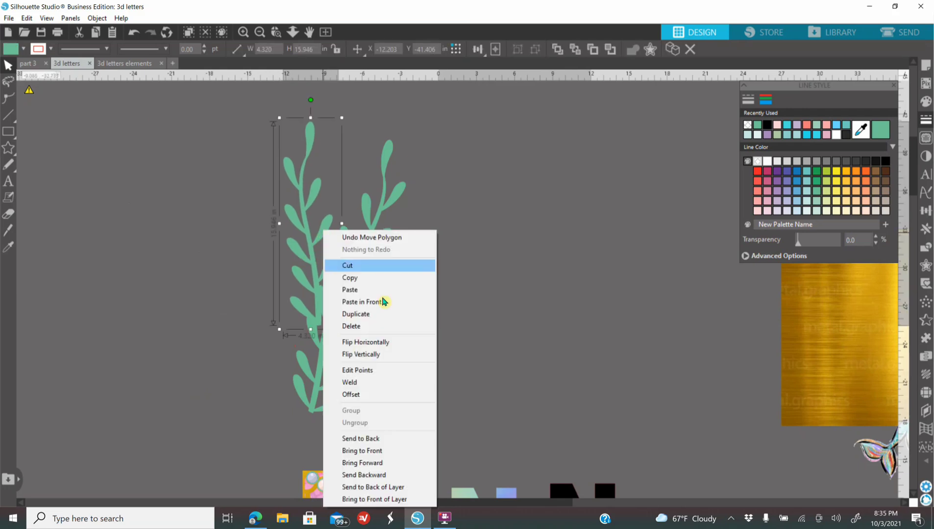
left_click(379, 313)
left_click_drag(342, 226, 370, 206)
right_click(370, 203)
left_click(406, 314)
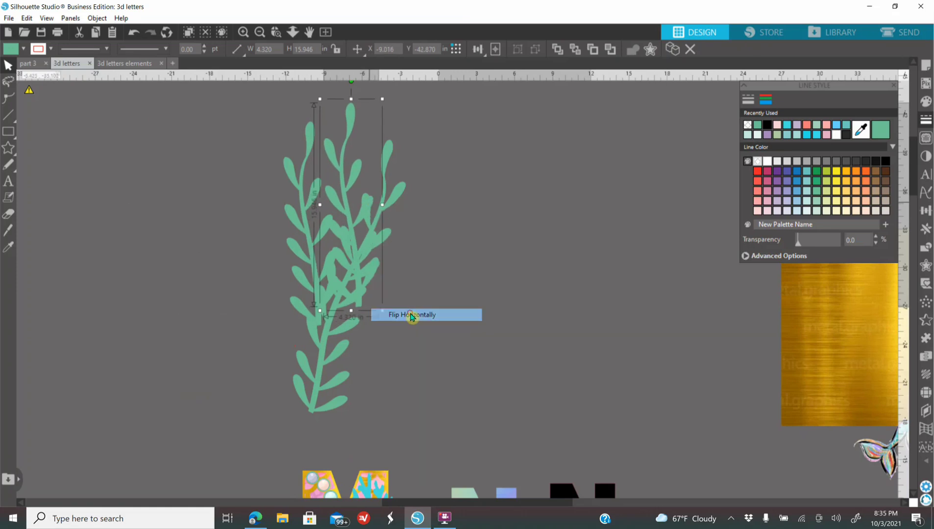
left_click_drag(361, 177, 357, 158)
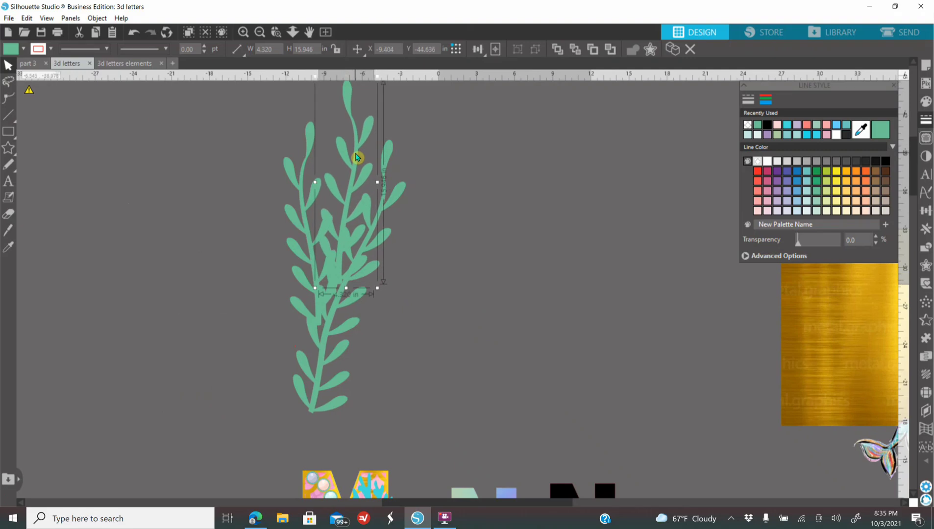
left_click(514, 276)
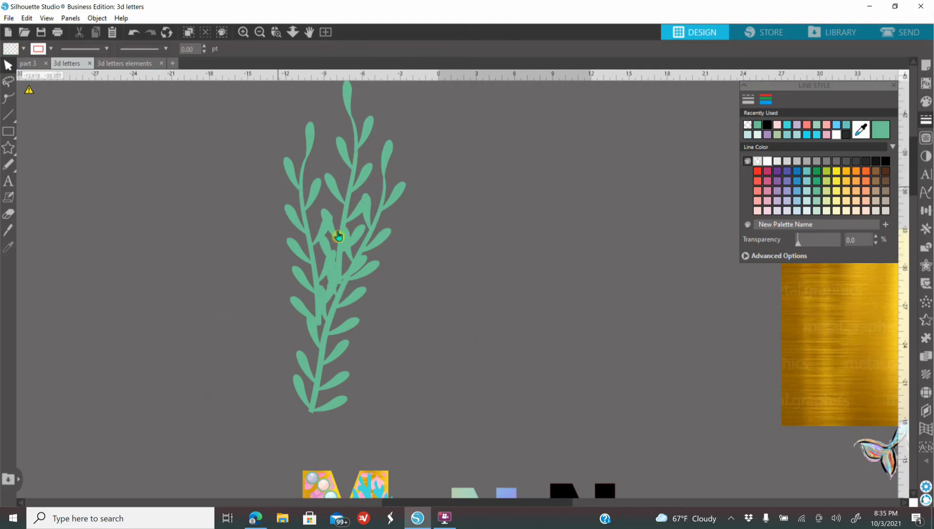
left_click_drag(360, 182, 351, 135)
left_click(279, 131)
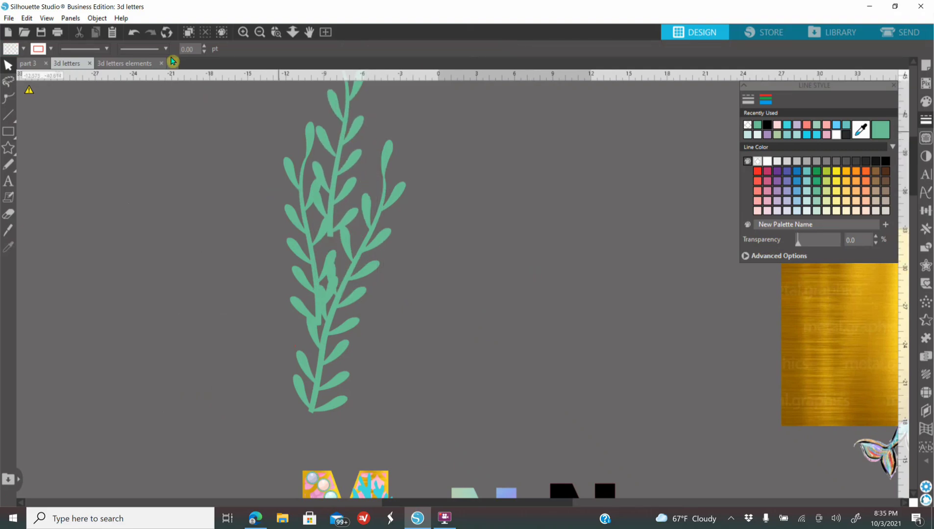
left_click(140, 35)
Step: Weld the three overlapping seaweed plants into one shape and move it to the space above the split N
left_click_drag(278, 81, 438, 371)
right_click(335, 242)
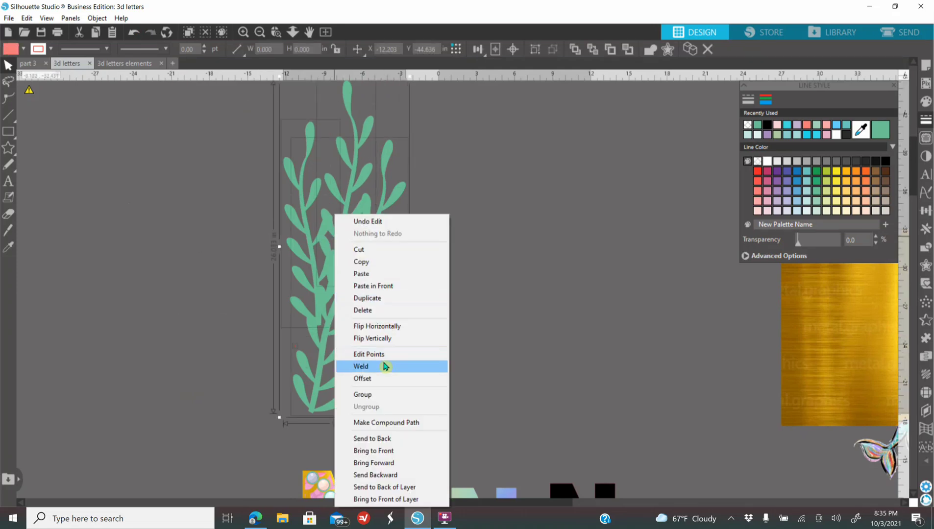
left_click(385, 367)
left_click_drag(352, 330, 470, 343)
Step: Move the welded seaweed onto the split N and scale it down to about 3.7 × 10.1 in
left_click(261, 34)
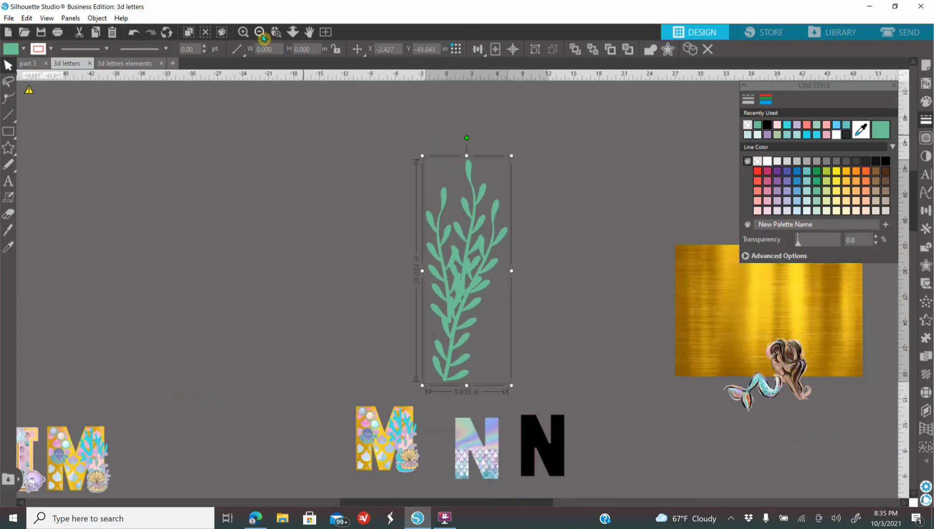
scroll(318, 211, "down", 2)
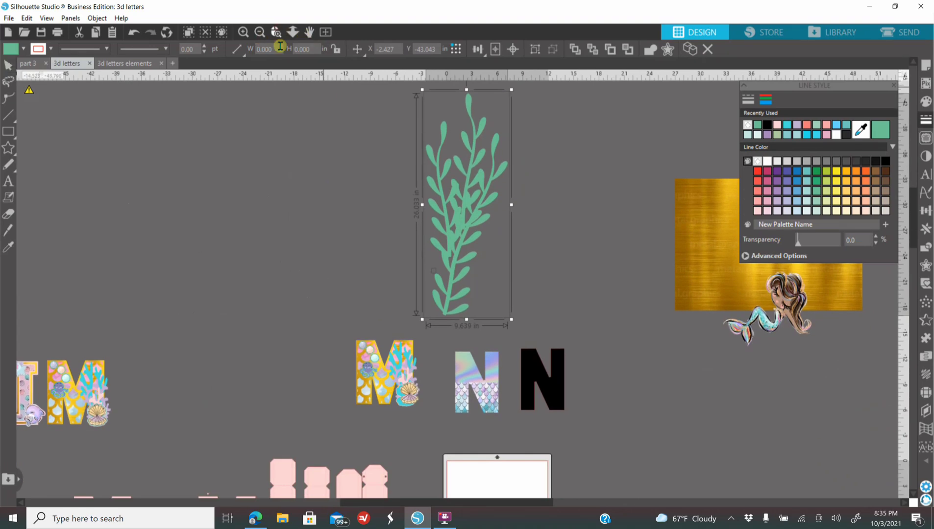
scroll(465, 378, "up", 3)
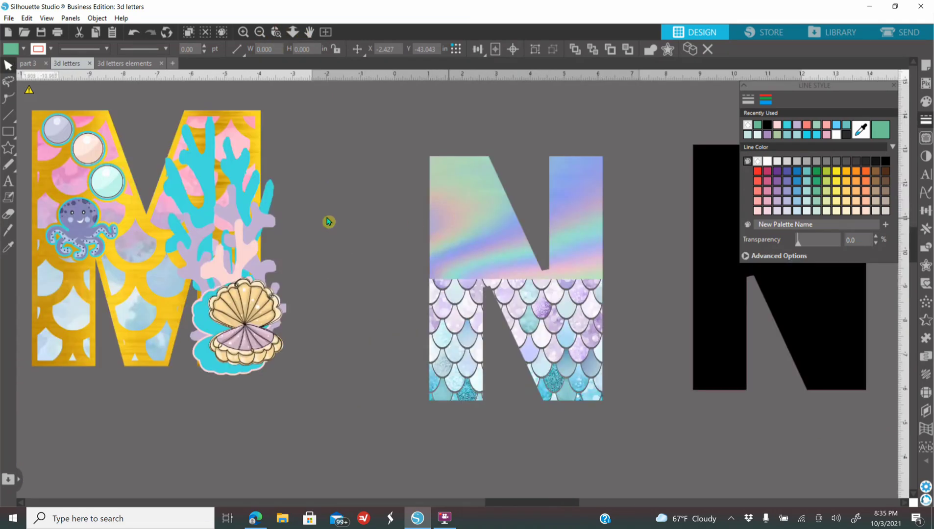
scroll(391, 324, "up", 3)
left_click_drag(459, 96, 532, 446)
left_click_drag(603, 405, 390, 214)
left_click_drag(341, 153, 475, 490)
scroll(501, 427, "down", 4)
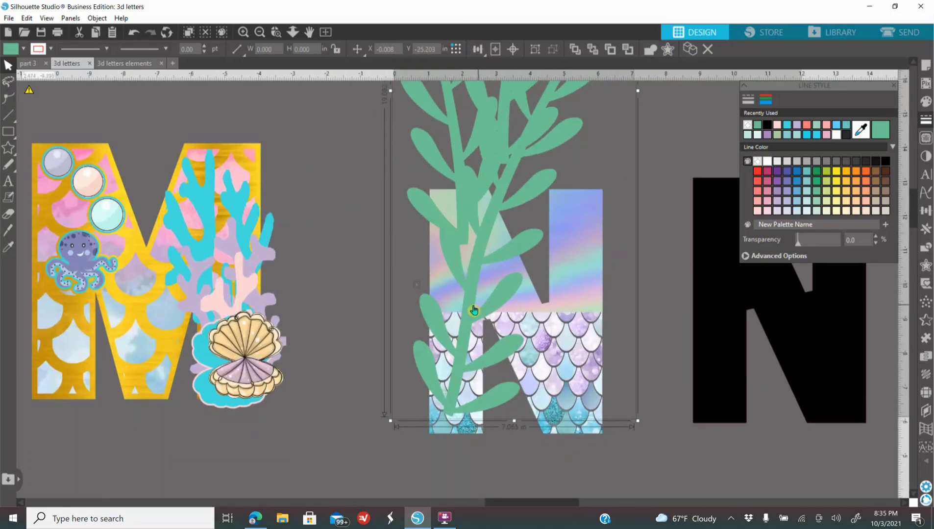
left_click_drag(637, 421, 460, 429)
Step: Flip the seaweed horizontally and move it over the left leg of the split N
right_click(527, 169)
left_click(589, 282)
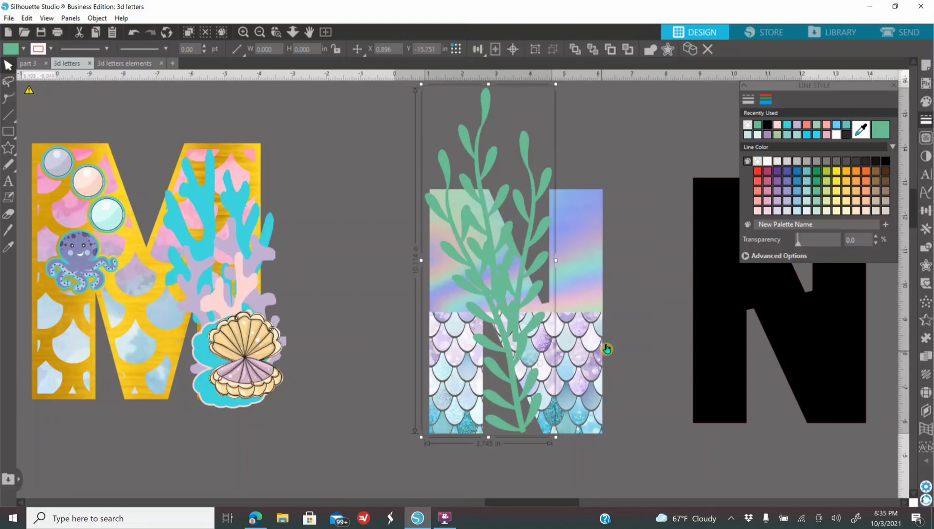
left_click_drag(546, 205, 500, 180)
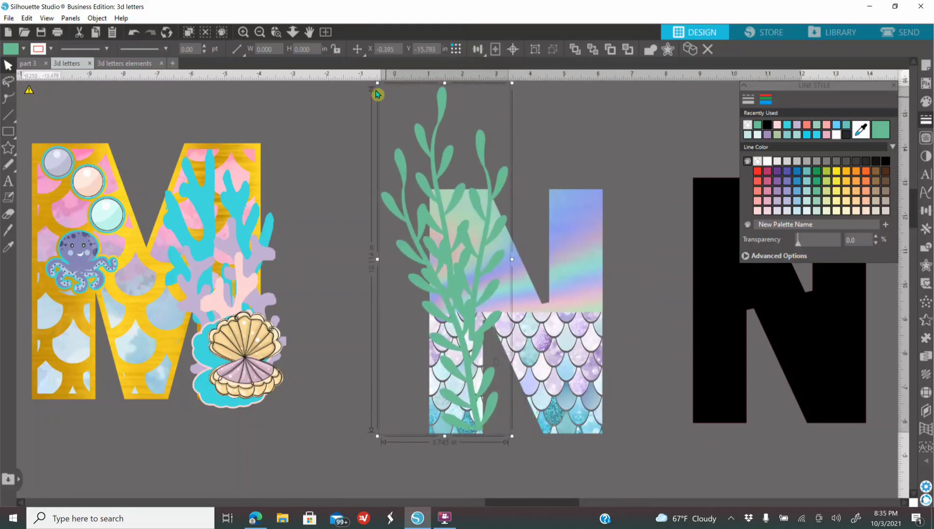
Step: Shorten the seaweed and narrow it to about 2.8 in wide, aligning its base with the bottom of the N's left leg
left_click_drag(445, 83, 449, 158)
left_click_drag(377, 297, 412, 304)
left_click_drag(496, 420, 486, 418)
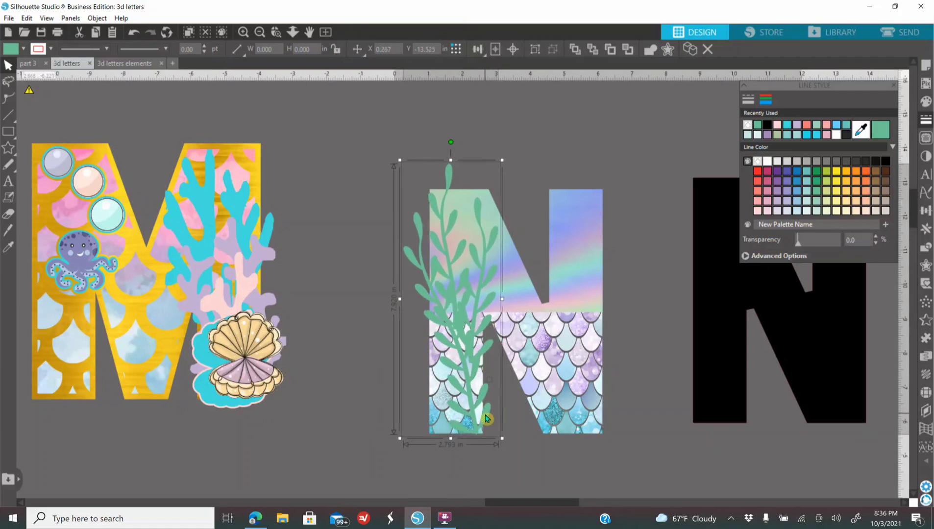
left_click(602, 433)
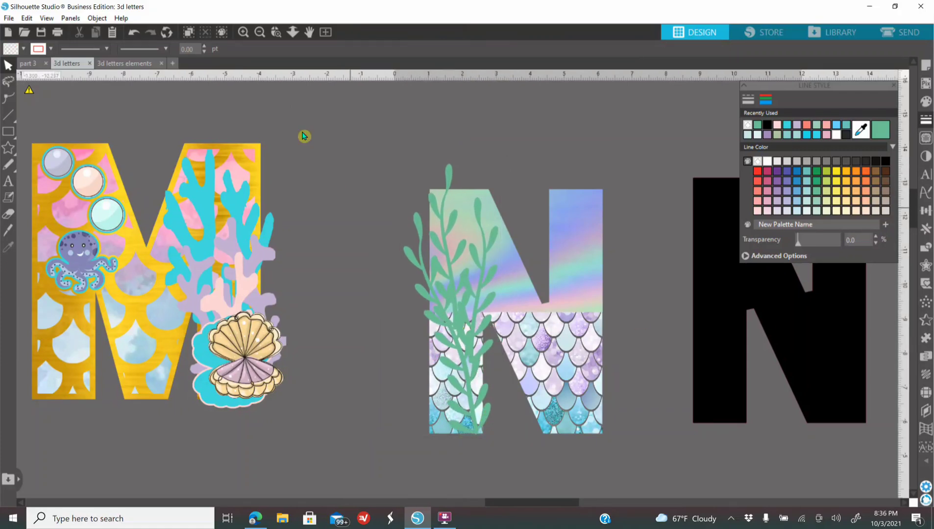
Step: Move the mermaid from beside the gold sheet to above the M and the split N, and bring it to the front
left_click(260, 32)
left_click(260, 32)
left_click(452, 214)
right_click(449, 201)
left_click(512, 450)
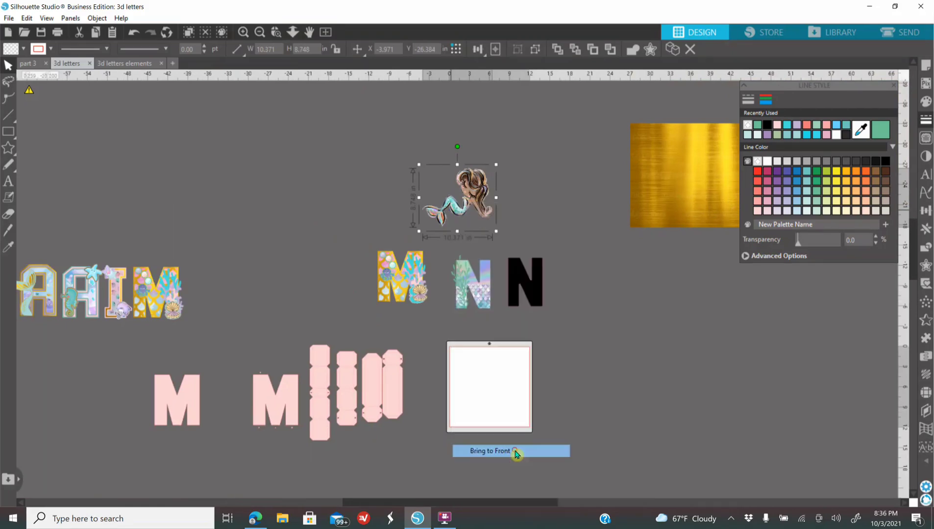
Step: Create a 0.125 in offset around the mermaid and fill it with lavender purple
left_click(243, 32)
left_click(243, 31)
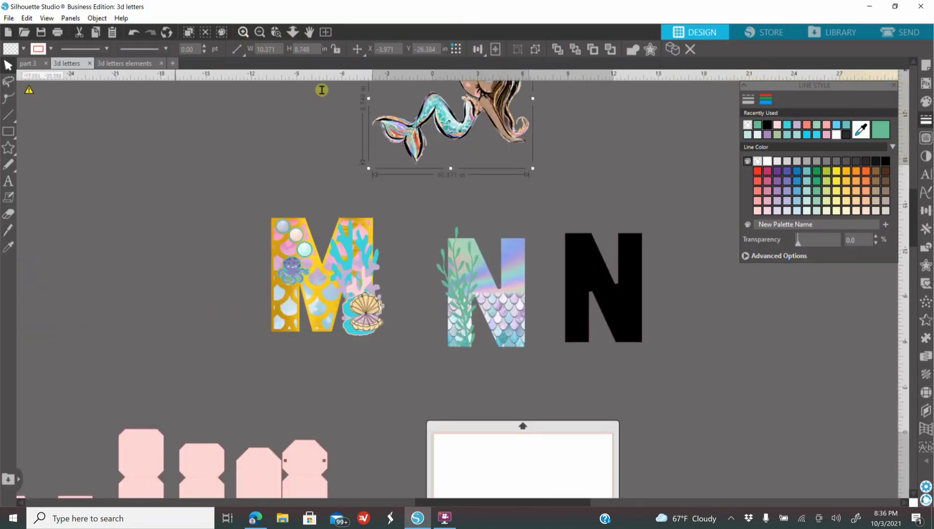
scroll(410, 182, "up", 5)
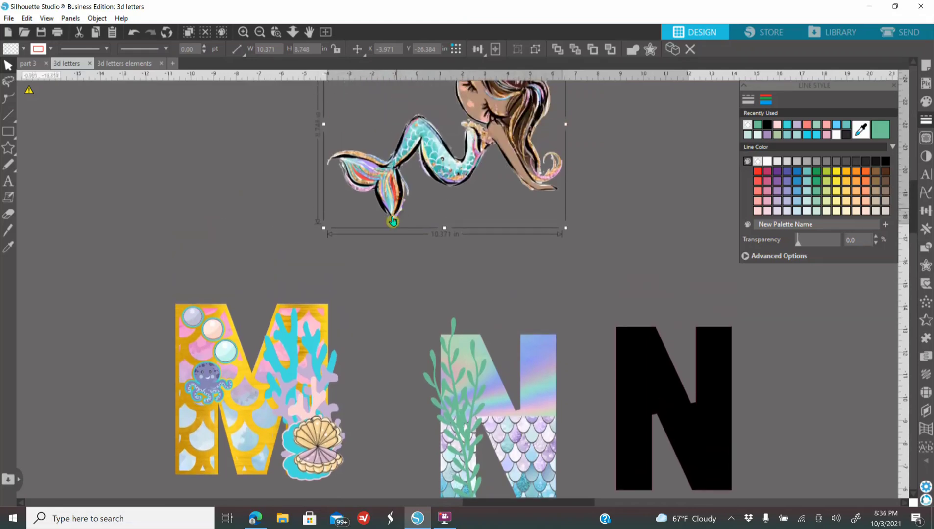
scroll(620, 243, "up", 1)
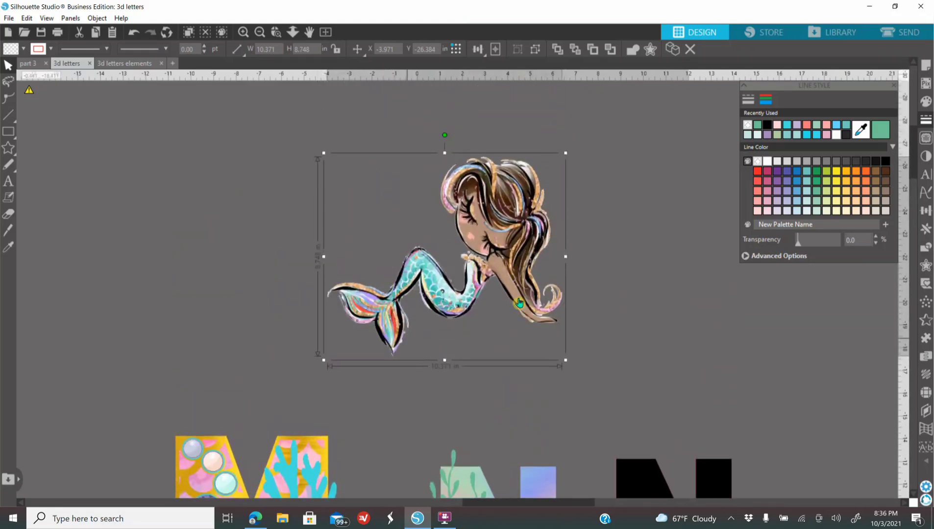
left_click(925, 265)
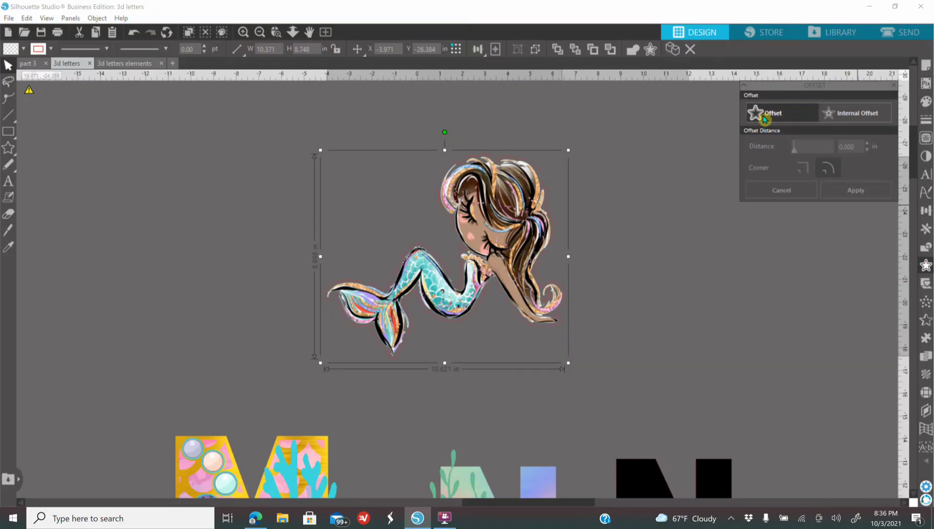
left_click(762, 115)
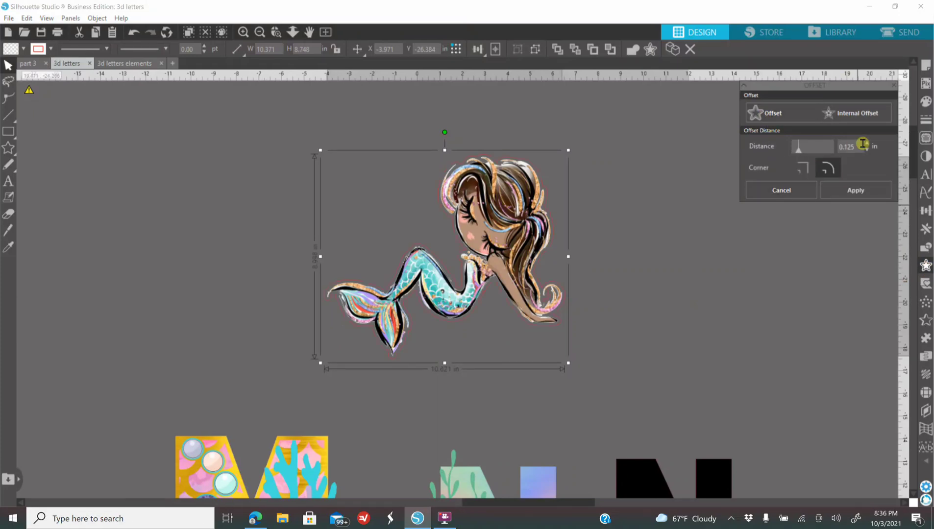
left_click(925, 101)
left_click(777, 137)
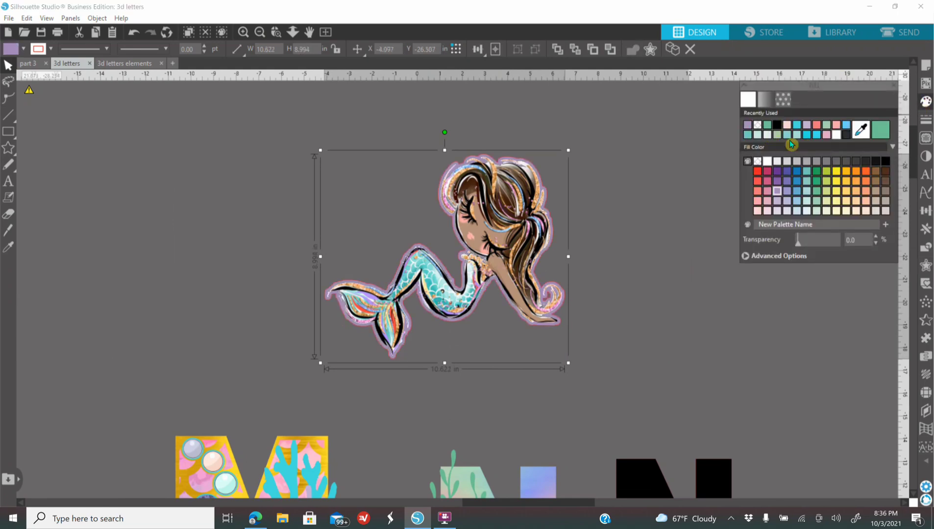
Step: Add a second 0.125 in offset around the mermaid's purple border and fill it with pale pink
left_click(925, 265)
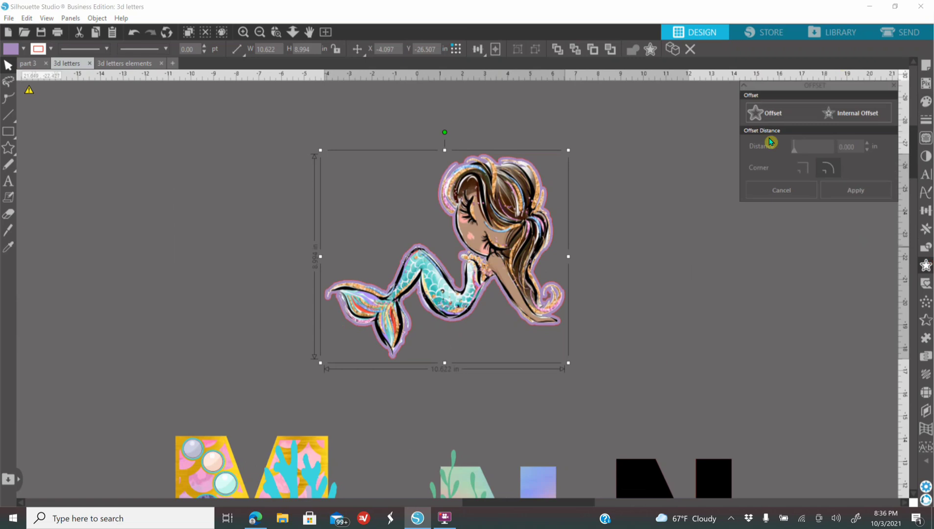
left_click(770, 120)
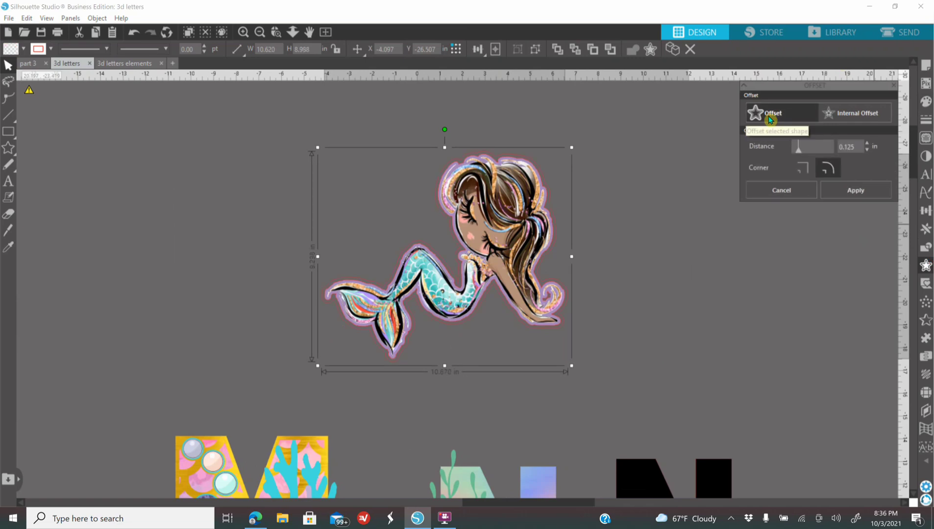
left_click(925, 101)
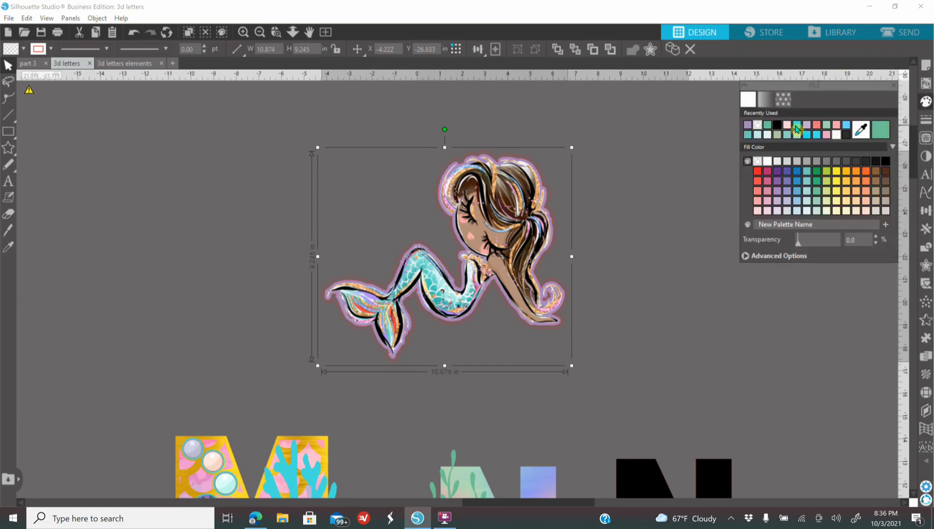
left_click(787, 126)
Step: Select the mermaid with both offset layers and make their line color transparent
left_click_drag(239, 138, 609, 344)
left_click(925, 119)
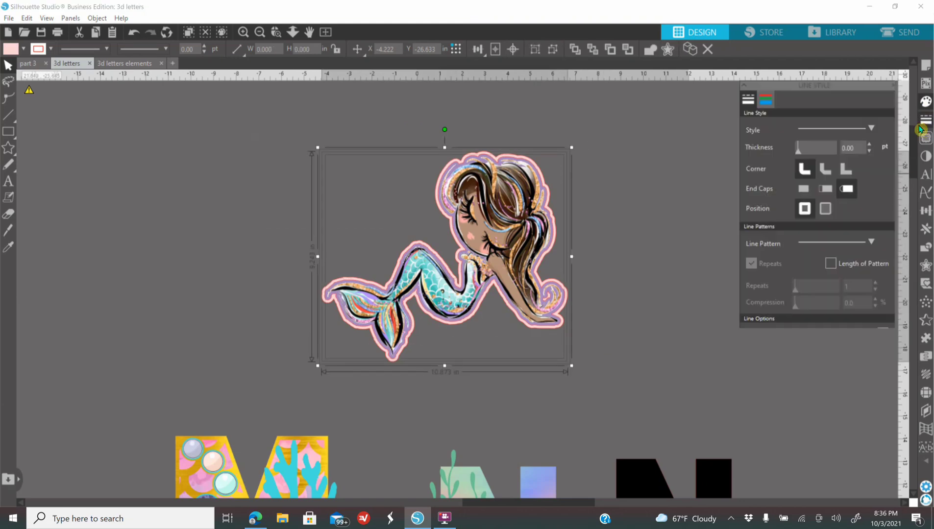
left_click(765, 99)
left_click(767, 129)
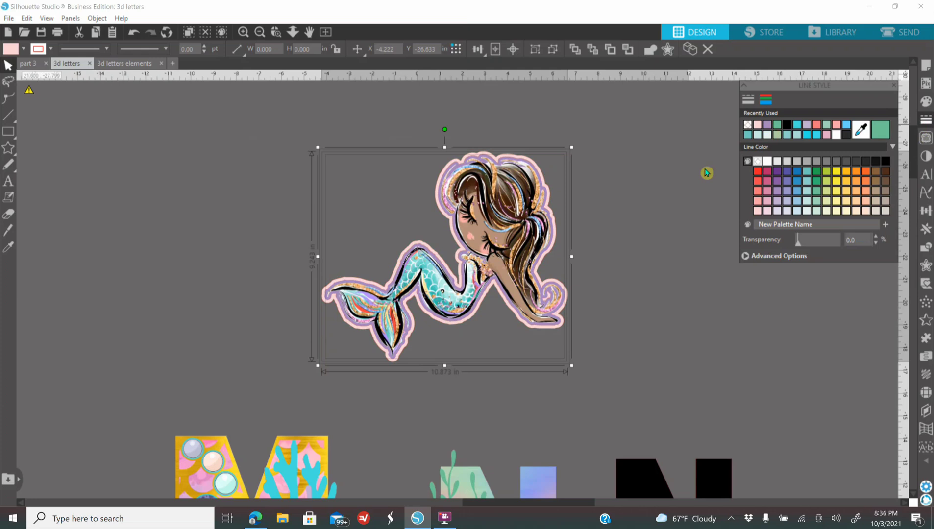
Step: Group the mermaid with its offset layers, scale the group down to about 4 in wide and place it over the decorated N
right_click(548, 353)
left_click(586, 374)
left_click_drag(468, 287, 513, 393)
scroll(534, 296, "down", 1)
scroll(534, 296, "down", 2)
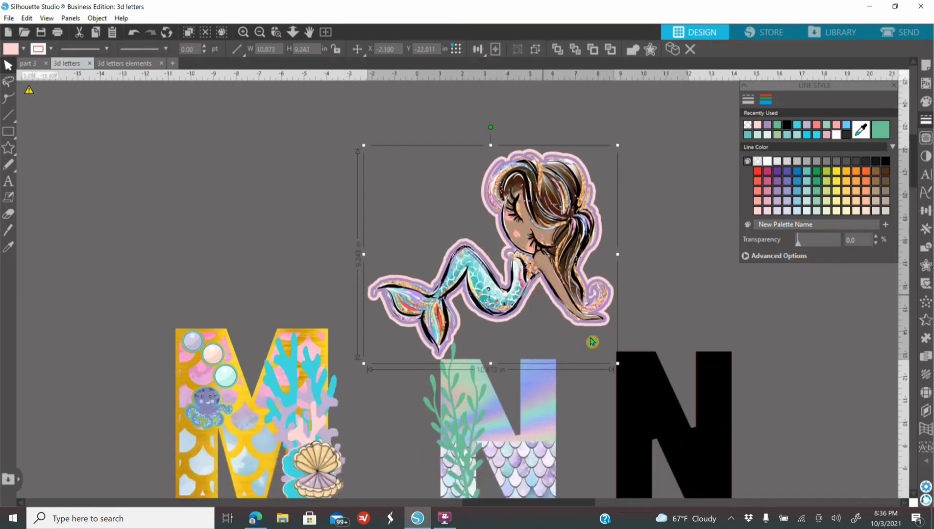
left_click_drag(578, 307, 441, 149)
left_click_drag(463, 199, 544, 444)
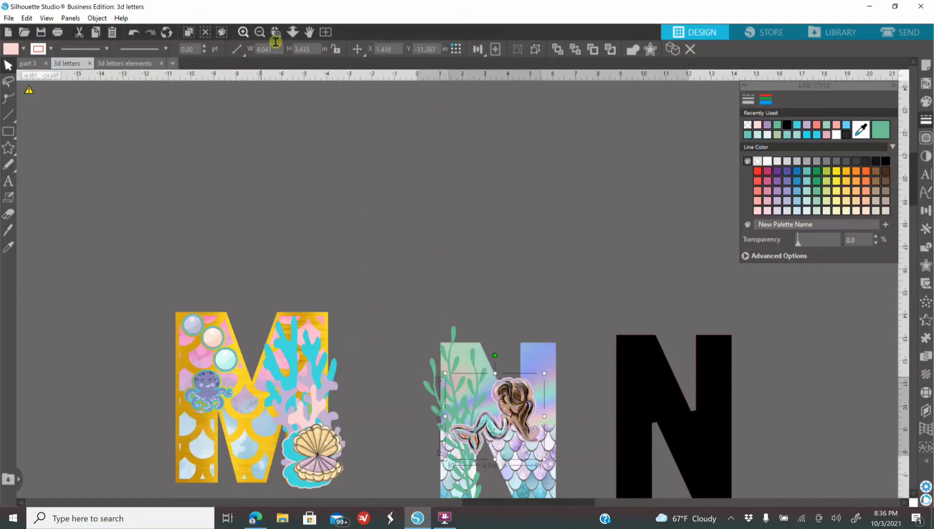
Step: Fine-tune the mermaid's position across the middle of the decorated N and scale it to about 4.2 in wide
left_click(277, 32)
left_click(493, 425)
scroll(510, 421, "down", 2)
scroll(511, 419, "up", 2)
left_click_drag(527, 221, 510, 207)
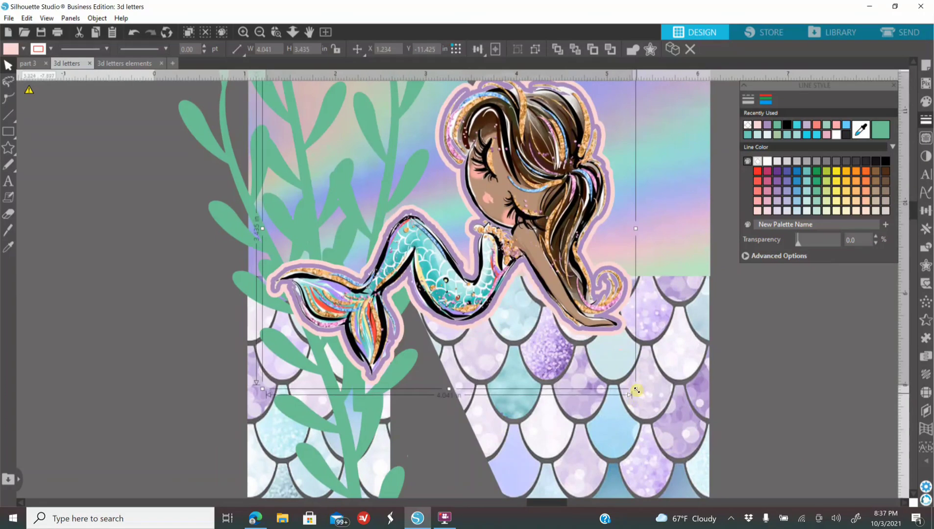
left_click_drag(635, 389, 685, 431)
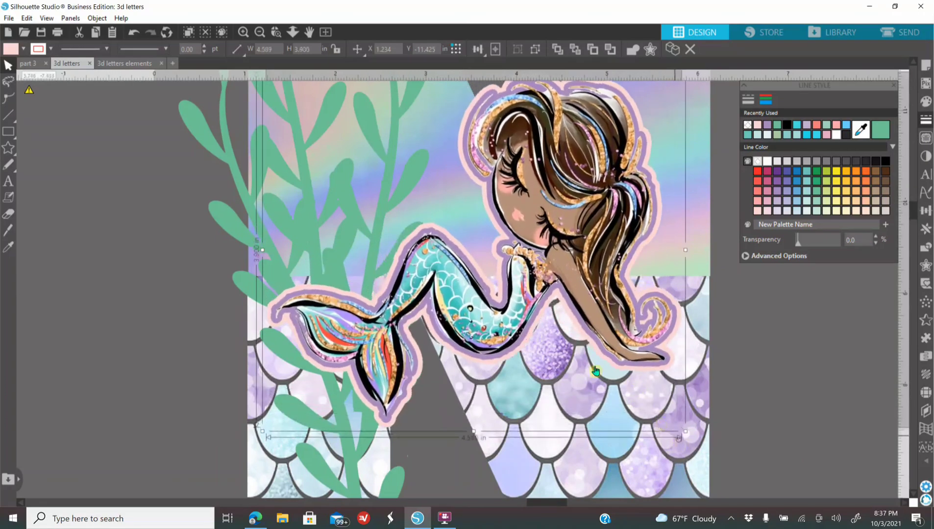
left_click(261, 33)
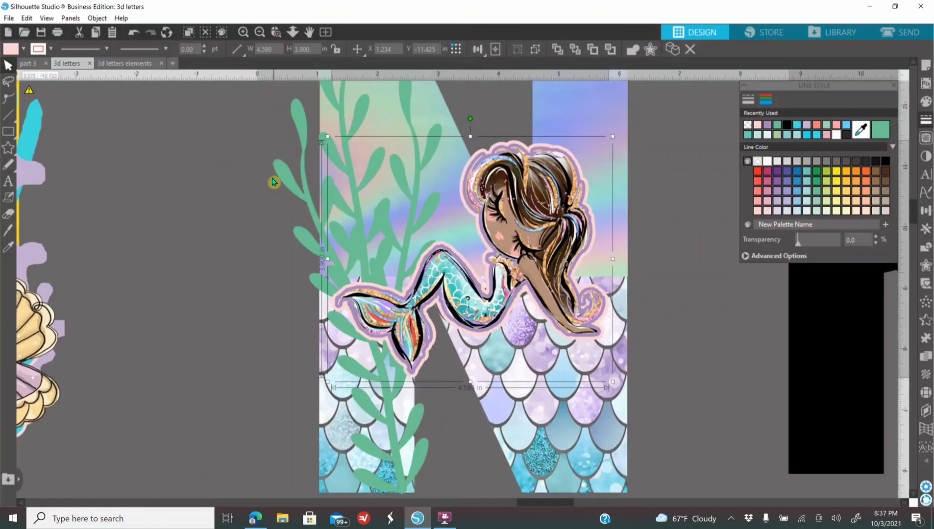
left_click(261, 32)
left_click_drag(450, 329, 439, 310)
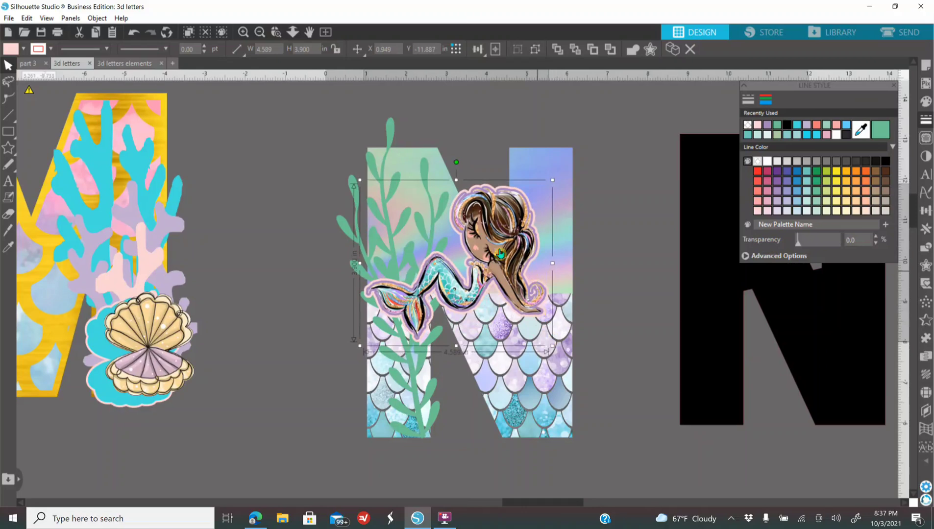
left_click_drag(552, 346, 565, 358)
left_click_drag(500, 275, 493, 260)
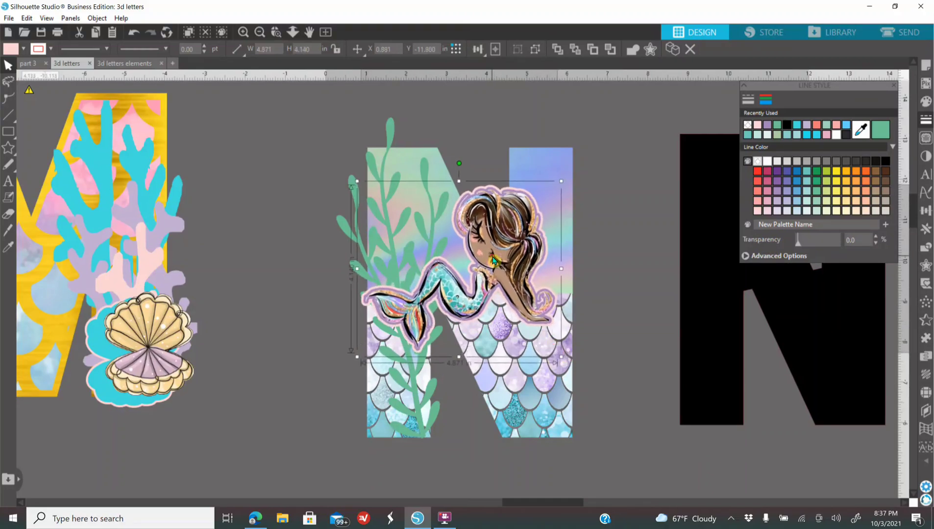
left_click_drag(562, 181, 507, 272)
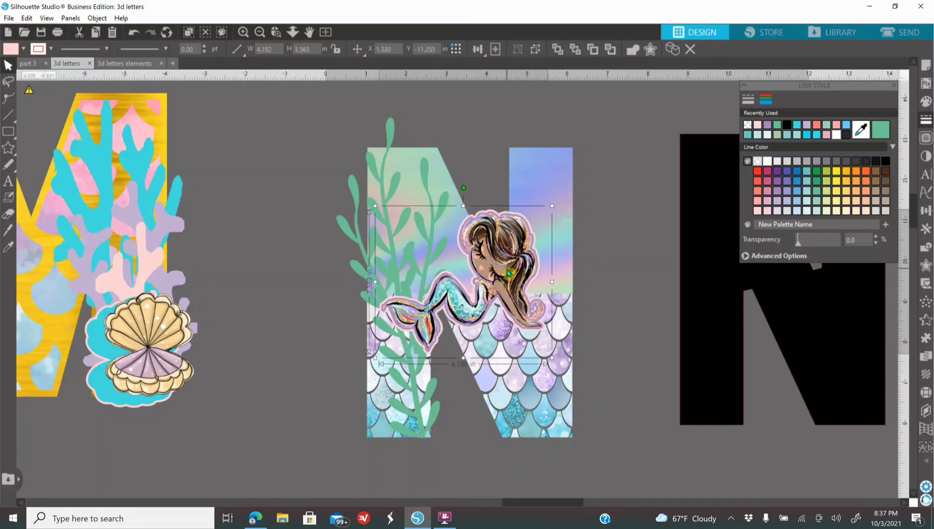
Step: Narrow the green seaweed to about 2.3 in wide, flip it horizontally and align it with the N's left leg
left_click(366, 271)
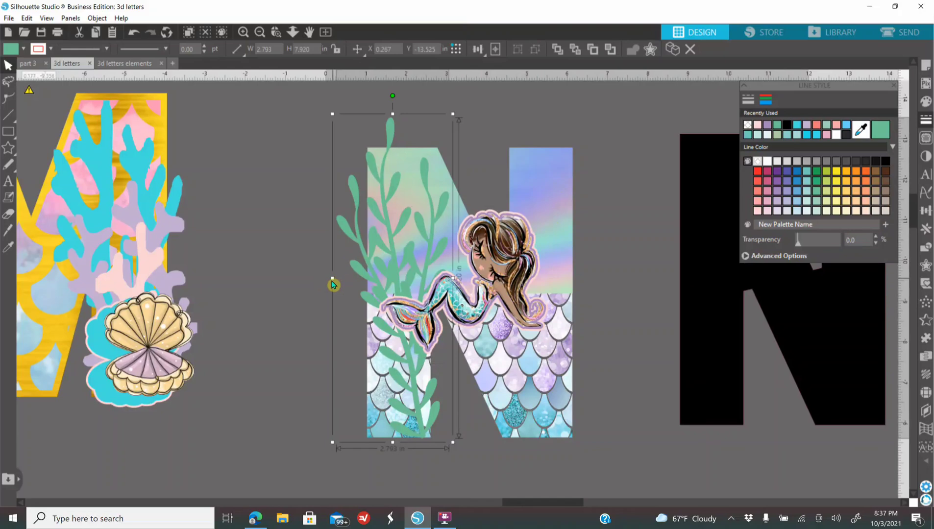
left_click_drag(332, 283, 353, 282)
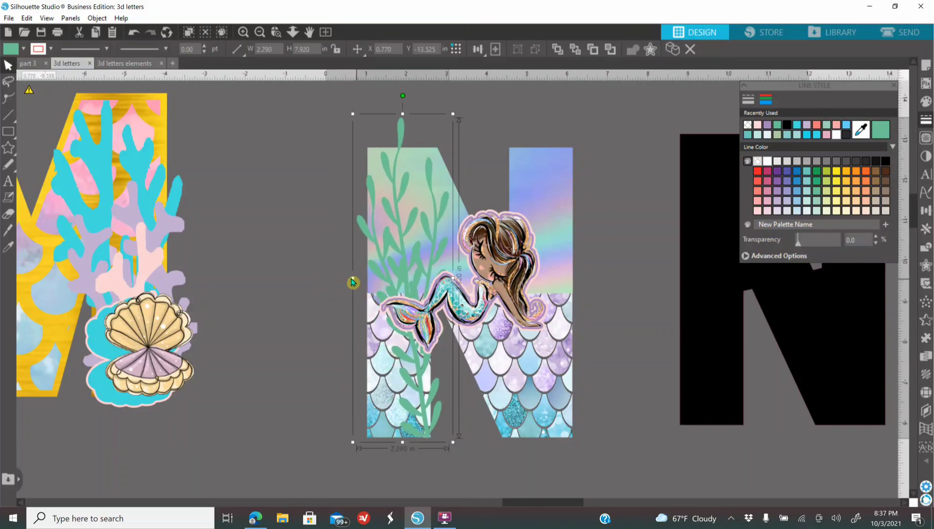
right_click(402, 137)
left_click(431, 244)
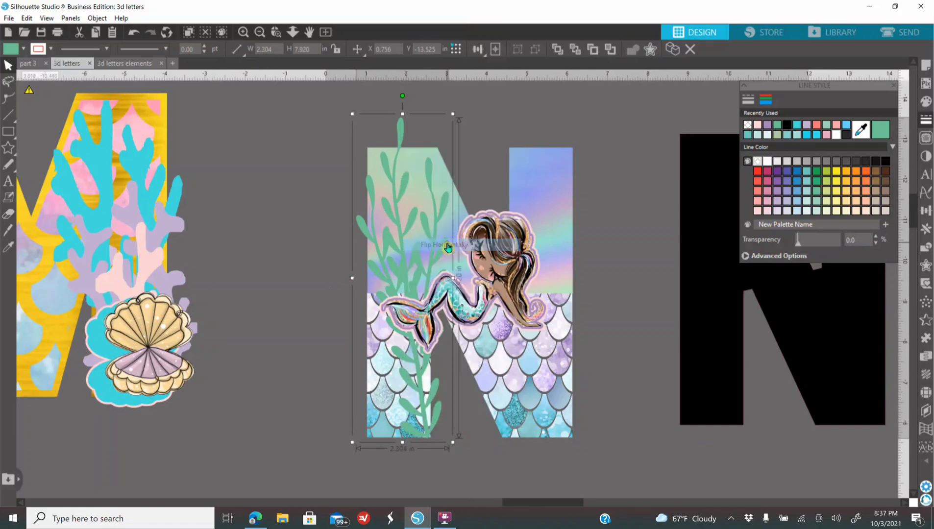
left_click_drag(427, 277, 435, 275)
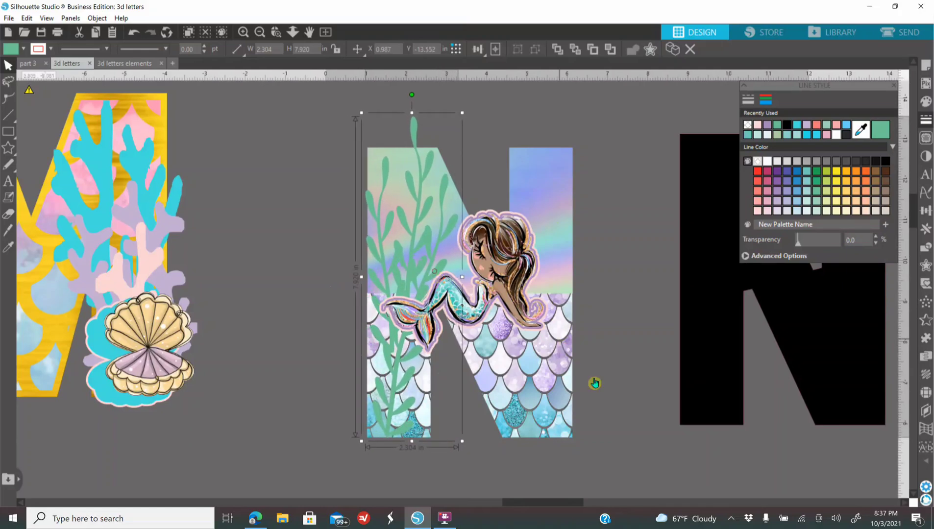
left_click(588, 348)
Step: Stretch the mermaid to about 4.65 in wide and 3.43 in high, keeping it centered across the N
left_click(498, 263)
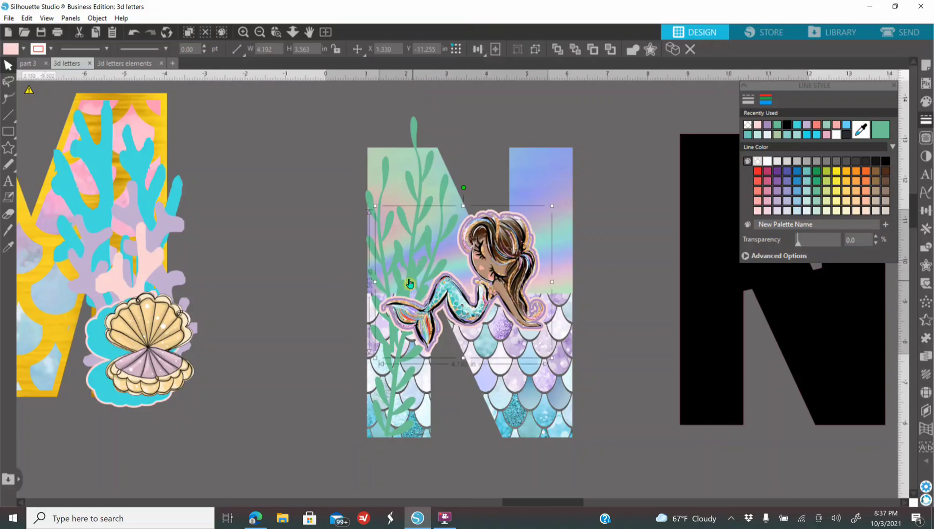
left_click_drag(375, 284, 366, 284)
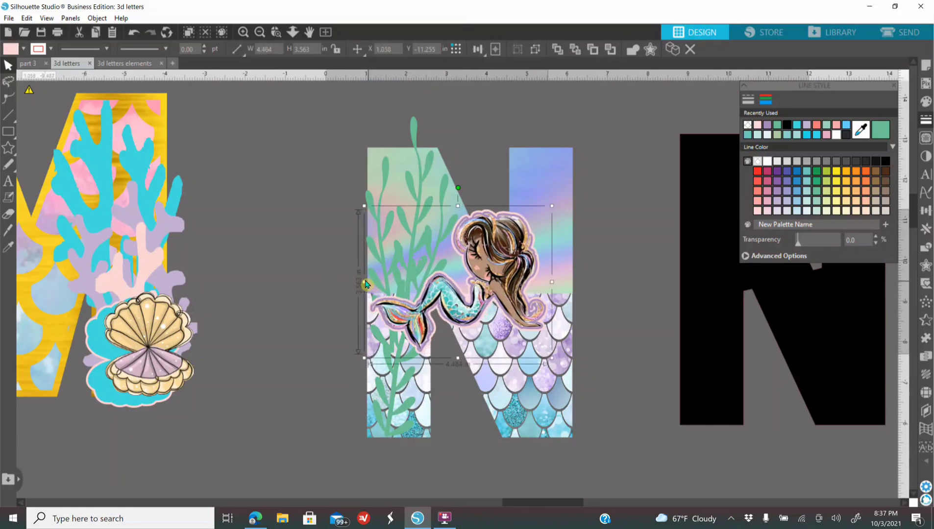
left_click_drag(508, 263, 513, 262)
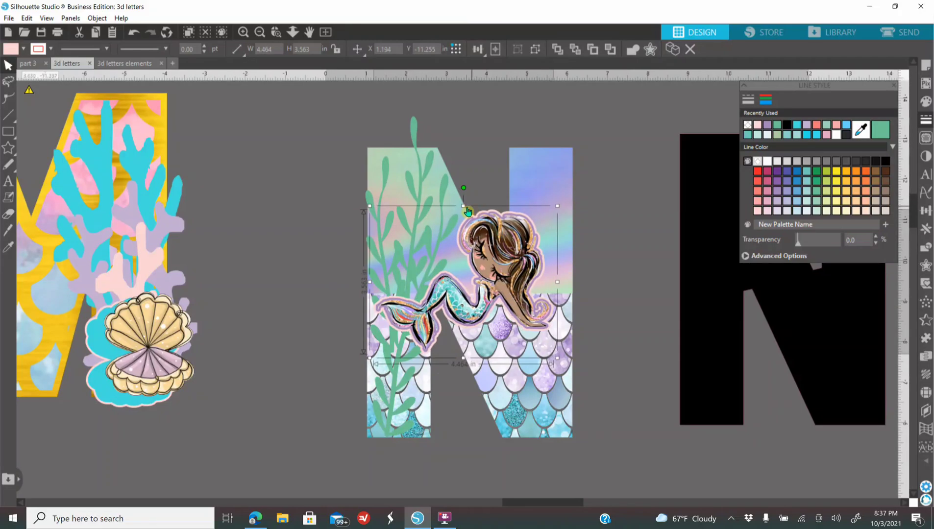
left_click_drag(464, 206, 464, 211)
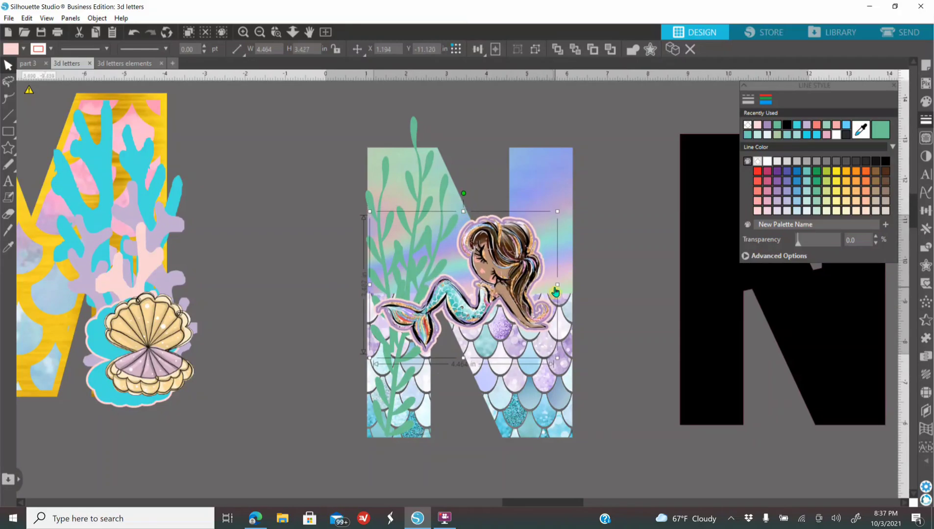
left_click_drag(559, 288, 566, 288)
Step: Group all pieces of the decorated N, leaving the black N out of the selection
left_click(260, 33)
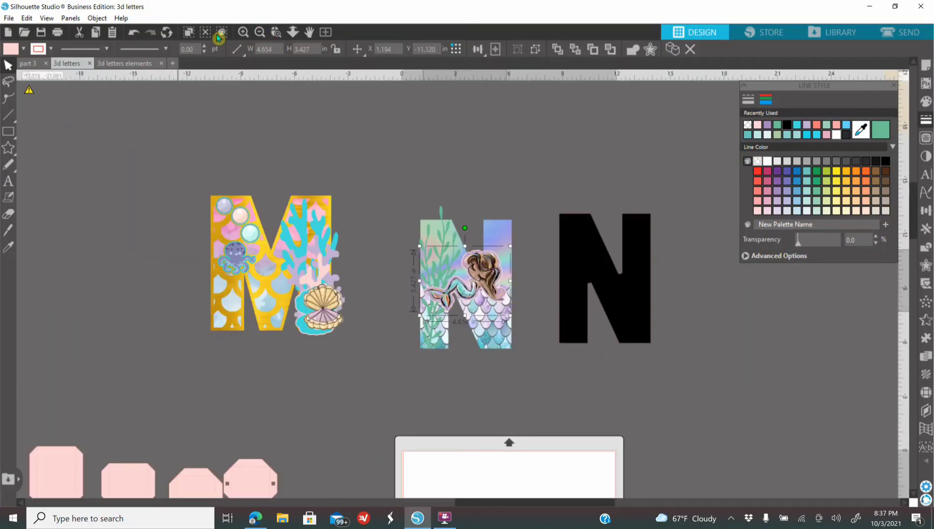
left_click(241, 35)
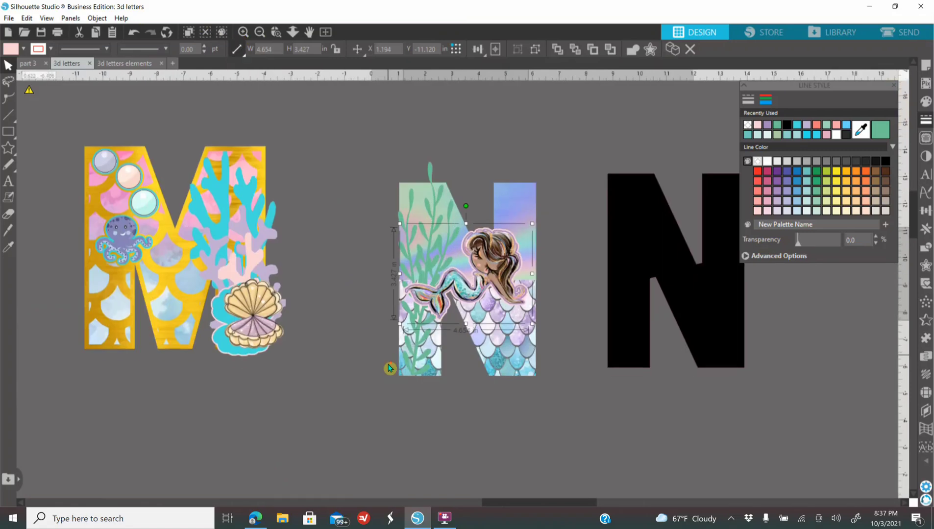
left_click_drag(369, 167, 619, 423)
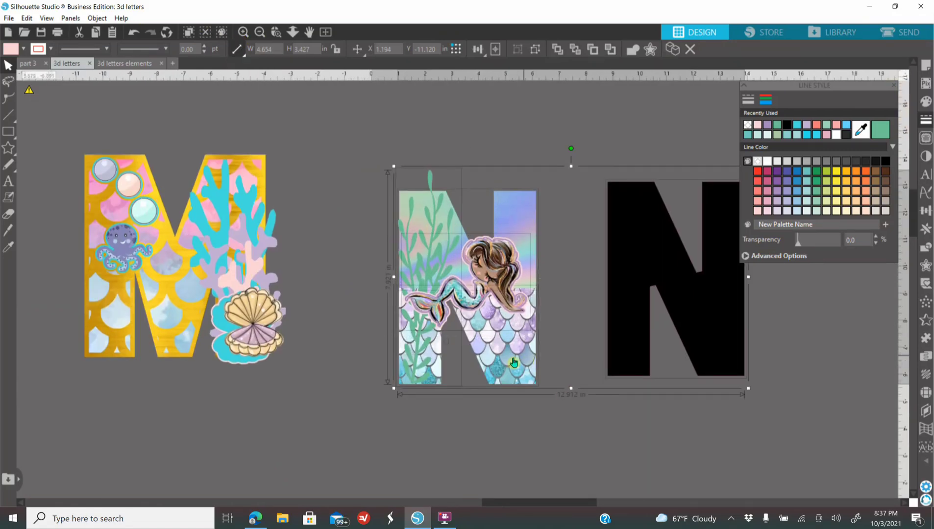
left_click(615, 435)
left_click_drag(387, 171, 512, 362)
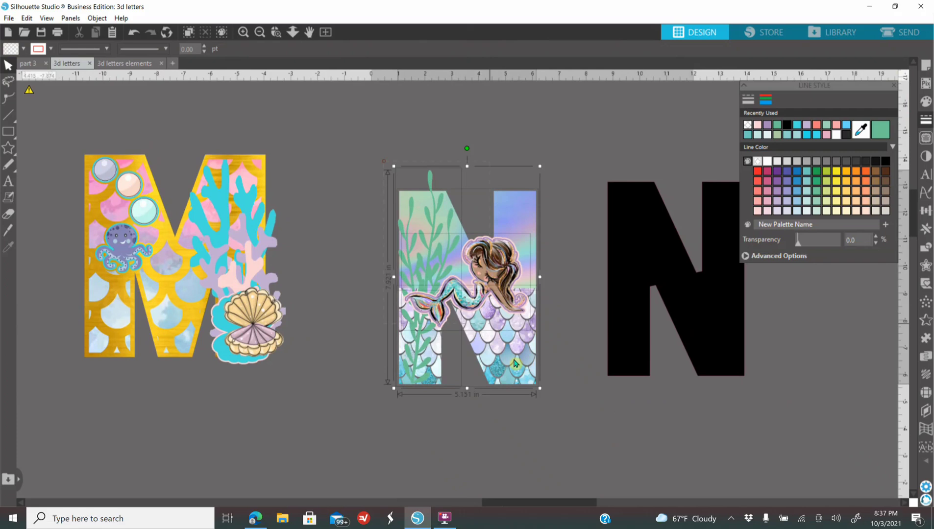
right_click(503, 331)
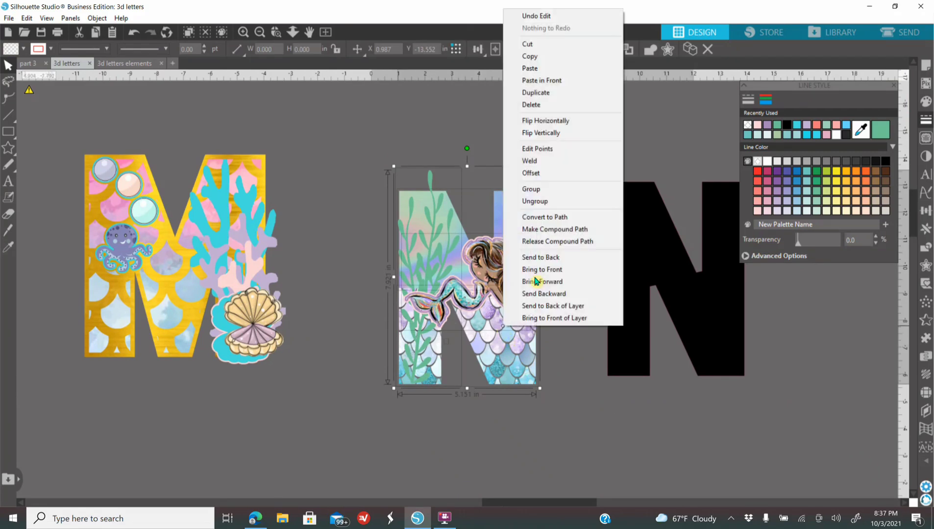
left_click(562, 189)
Step: Duplicate the decorated N and place the copy after the M in the row of finished letters
right_click(500, 267)
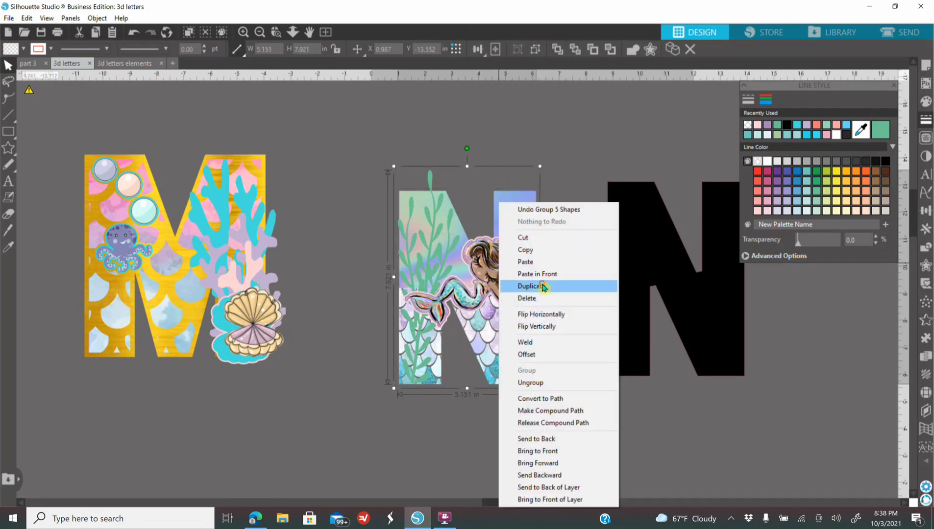
left_click(543, 287)
left_click_drag(504, 308, 133, 288)
left_click_drag(487, 503, 336, 492)
left_click_drag(660, 318, 259, 290)
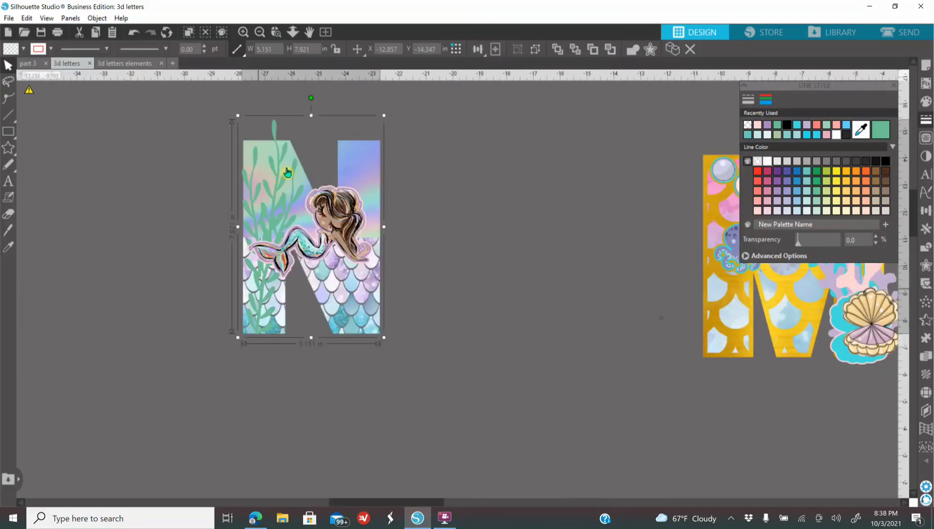
left_click(260, 33)
left_click_drag(357, 230, 170, 283)
left_click(260, 32)
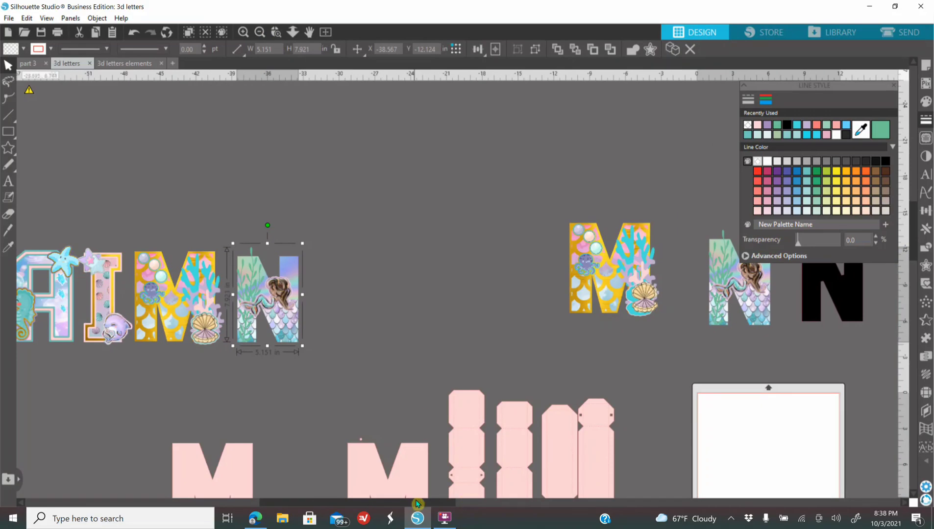
Step: Ungroup the original decorated N beside the black N
left_click_drag(415, 503, 555, 502)
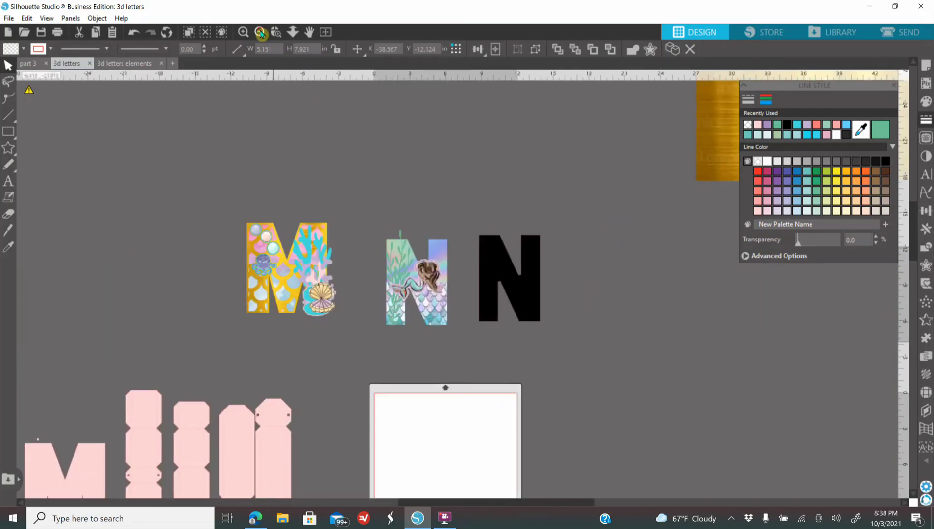
left_click(260, 33)
left_click(243, 33)
left_click(242, 33)
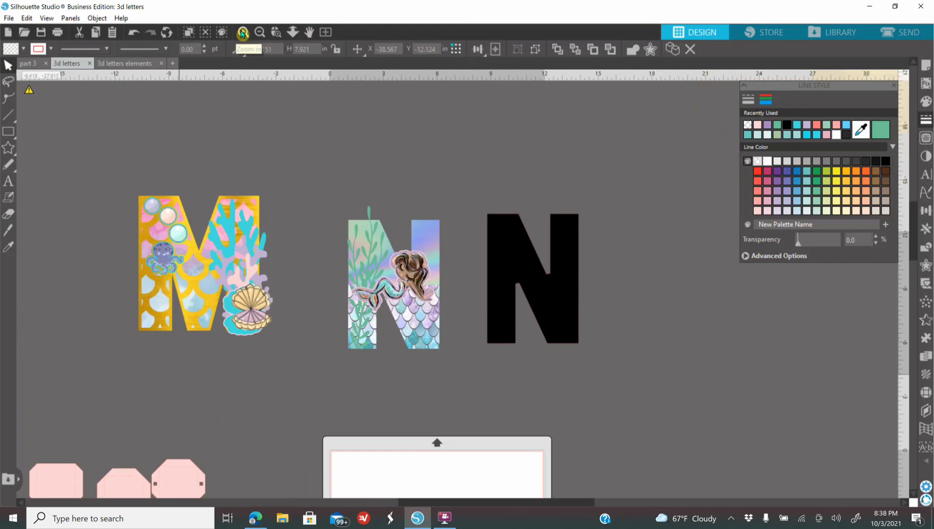
scroll(374, 255, "up", 1)
left_click(400, 301)
right_click(400, 300)
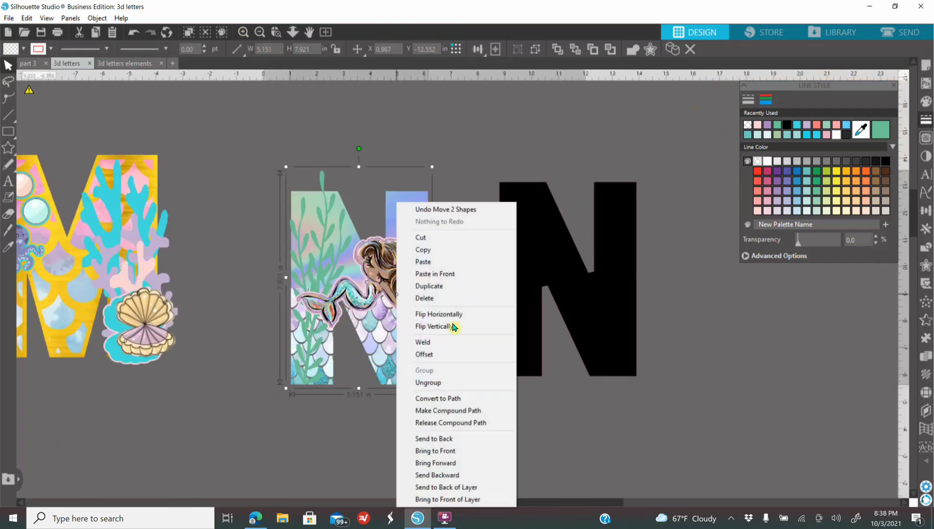
left_click(471, 384)
Step: Move the marble top half and the mermaid-scale bottom half from under the seaweed and mermaid onto the black N
left_click_drag(400, 222, 625, 217)
left_click(670, 368)
left_click_drag(406, 386, 533, 475)
mouse_move(643, 441)
left_mouse_down()
mouse_move(637, 372)
mouse_move(616, 363)
left_mouse_up()
Step: Move the mermaid-scale and marble halves off the black N to the area right of the page, and shift the black N aside
left_click(260, 33)
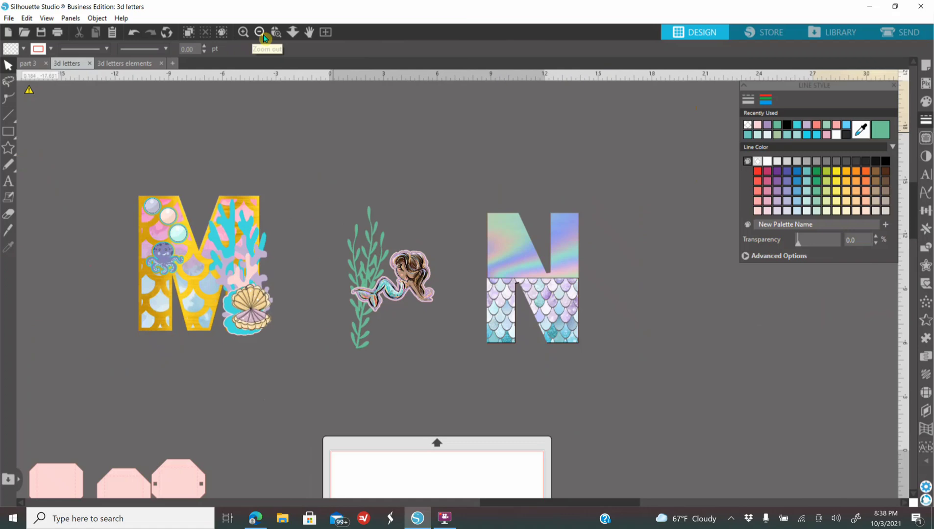
left_click(262, 35)
scroll(555, 277, "down", 4)
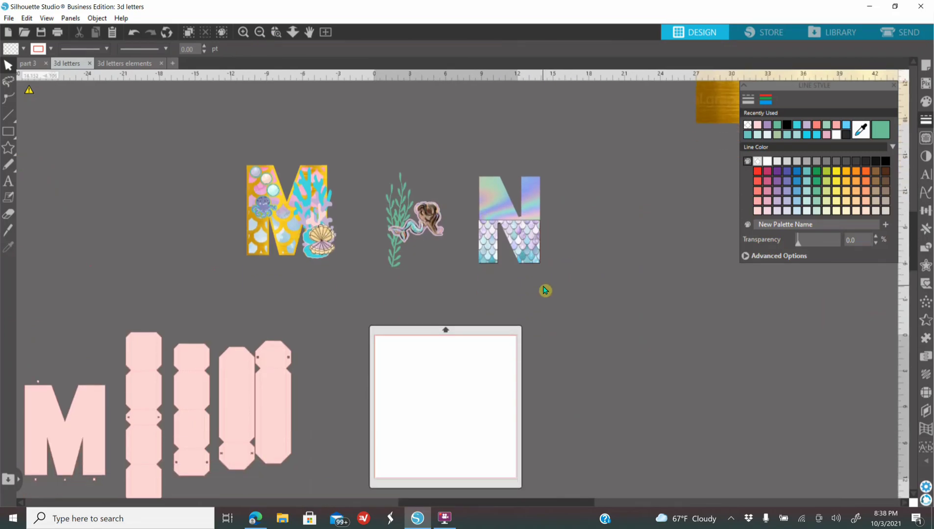
scroll(447, 505, "right", 2)
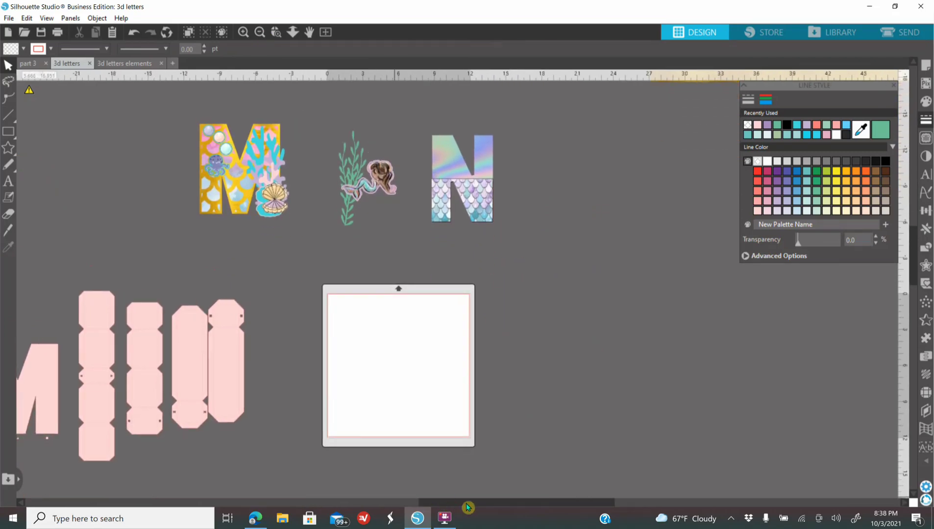
left_click_drag(473, 203, 553, 315)
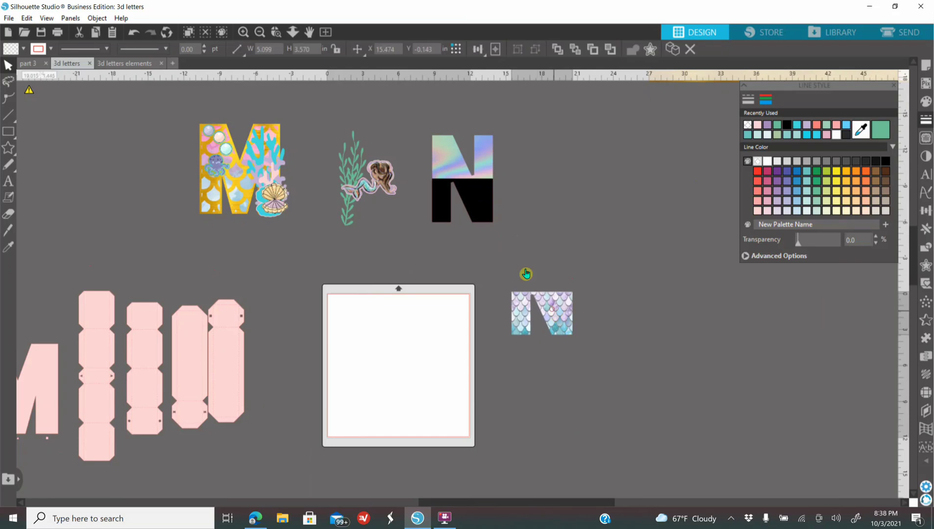
left_click_drag(492, 173, 634, 215)
left_click_drag(482, 142, 536, 140)
Step: Separate the mermaid artwork, its offset layers and the green seaweed into the open area right of the page
left_click_drag(385, 181, 537, 347)
right_click(408, 202)
left_click(469, 383)
left_click_drag(407, 209, 701, 421)
left_click_drag(349, 181, 603, 189)
Step: Take apart the decorated M, moving the turquoise coral and octopus offset together and separating the gold scale M from its marble background
left_click_drag(275, 199, 637, 404)
right_click(401, 243)
left_click(446, 424)
left_click_drag(256, 214, 386, 268)
left_click_drag(445, 273, 457, 227)
left_click_drag(220, 171, 623, 456)
left_click_drag(226, 149, 280, 200)
left_click_drag(239, 170, 546, 438)
Step: Undo the last two changes, then place the marble M background below the clam and the lavender pearl beside the octopus
left_click(218, 154)
mouse_move(220, 140)
left_mouse_down()
mouse_move(579, 341)
mouse_move(584, 331)
mouse_move(210, 136)
mouse_move(538, 310)
mouse_move(578, 314)
left_mouse_up()
left_click(136, 34)
left_click(137, 34)
left_click(136, 35)
left_click(136, 34)
left_click_drag(261, 205, 564, 489)
left_click_drag(220, 140, 592, 371)
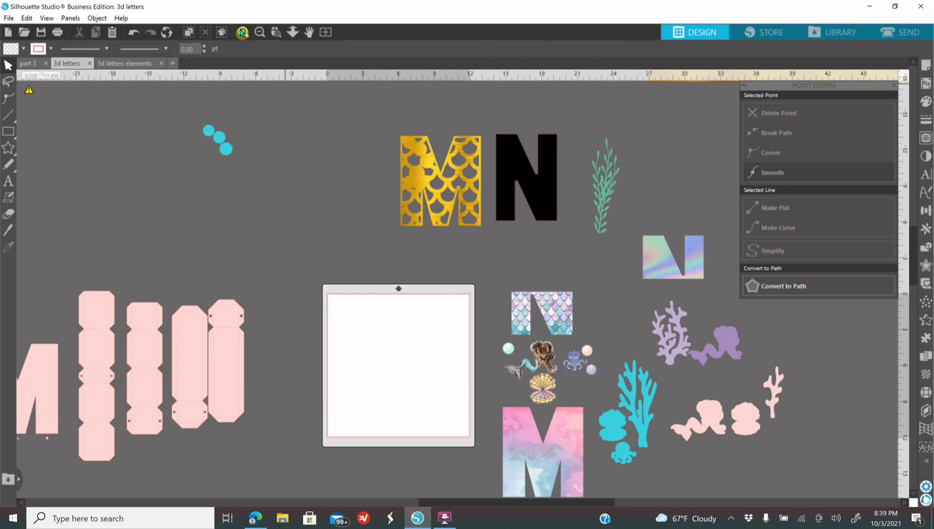
Step: Move the three joined turquoise pearl offsets next to the turquoise octopus offset
left_click(277, 33)
left_click_drag(184, 110, 247, 178)
left_click(261, 33)
left_click(262, 34)
left_click(261, 33)
left_click(261, 33)
scroll(444, 293, "down", 3)
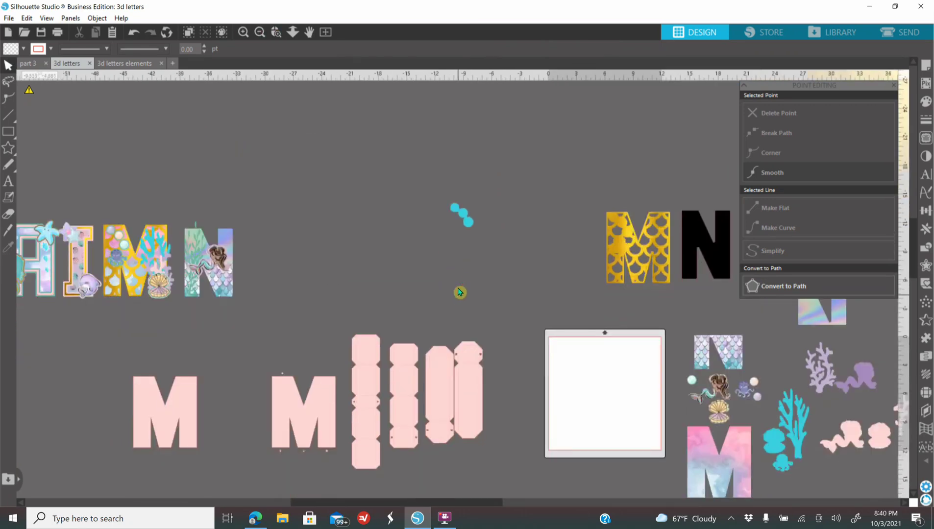
left_click_drag(467, 196, 518, 264)
left_click_drag(703, 396, 808, 459)
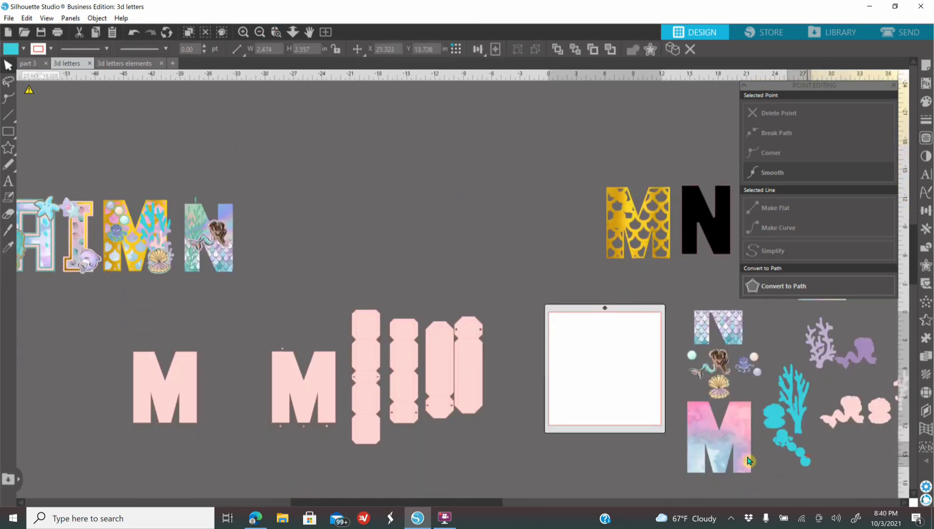
left_click(491, 496)
left_click_drag(499, 503, 588, 500)
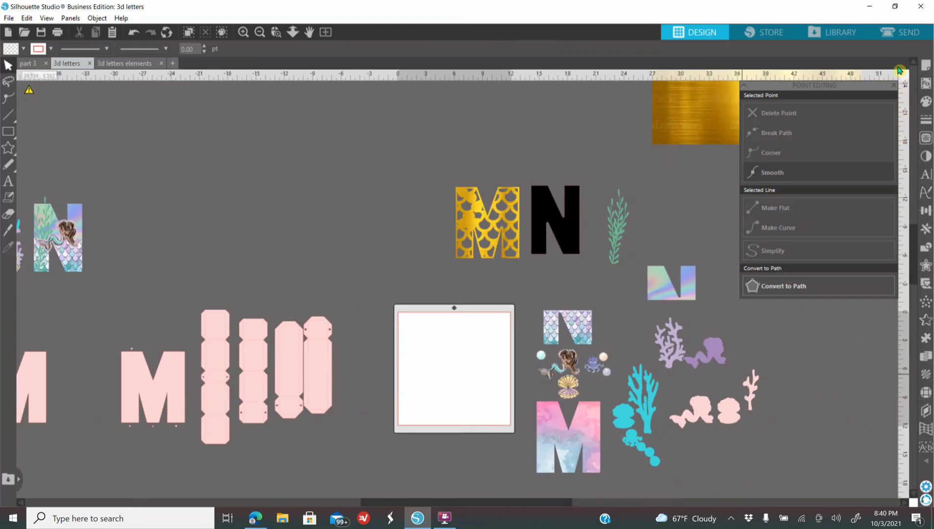
Step: Set the media size to Letter and turn on registration marks for print and cut
left_click(893, 86)
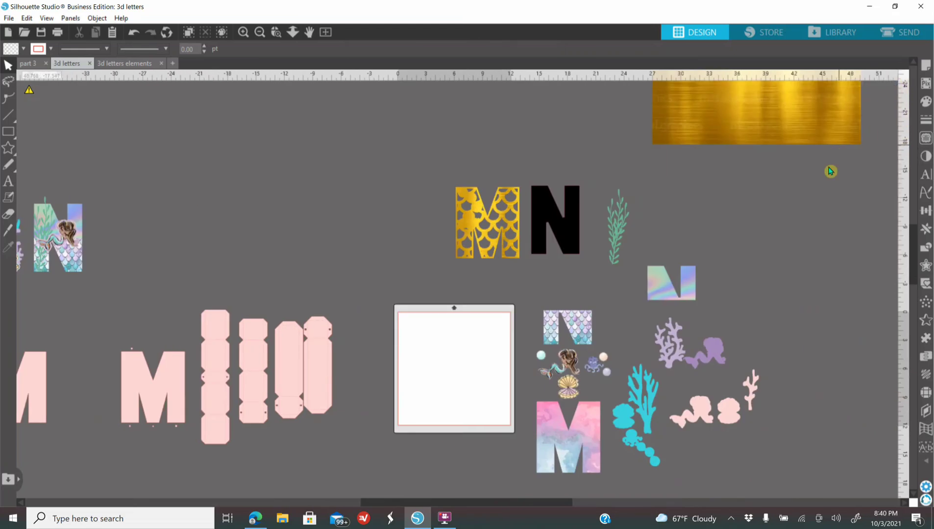
left_click(925, 64)
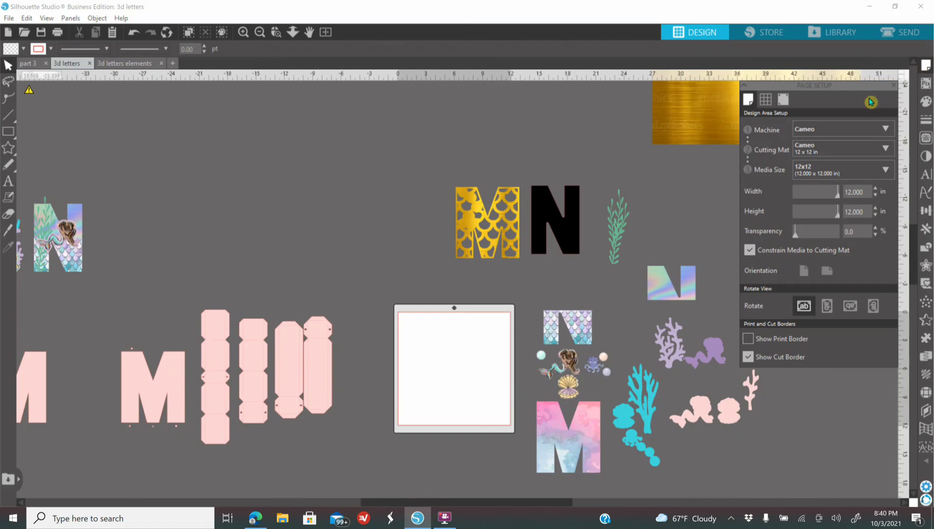
left_click(820, 173)
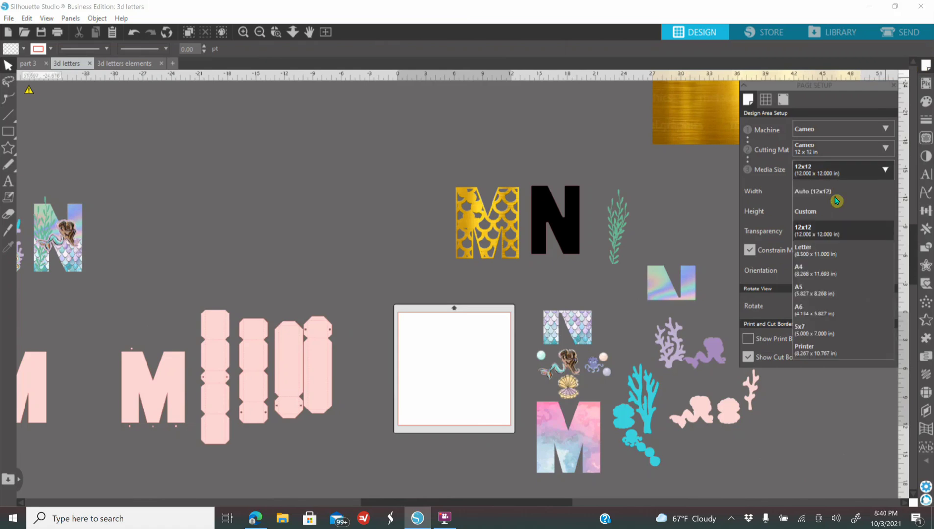
left_click(833, 258)
left_click(783, 99)
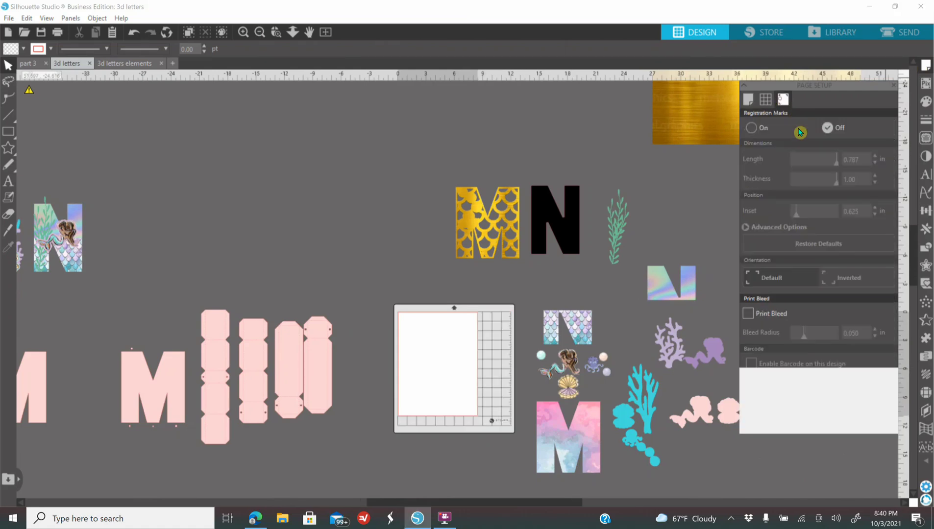
left_click(751, 128)
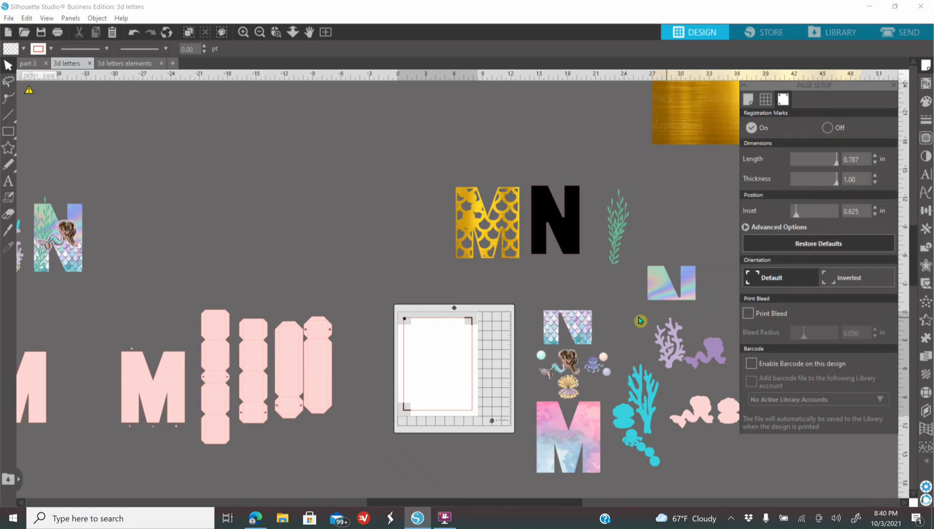
Step: Place the scale-patterned N piece on the Letter page with the mermaid and clam below it, inside the registration marks
left_click_drag(578, 338, 453, 357)
left_click_drag(563, 365, 456, 384)
left_click_drag(568, 385, 424, 385)
left_click(493, 356)
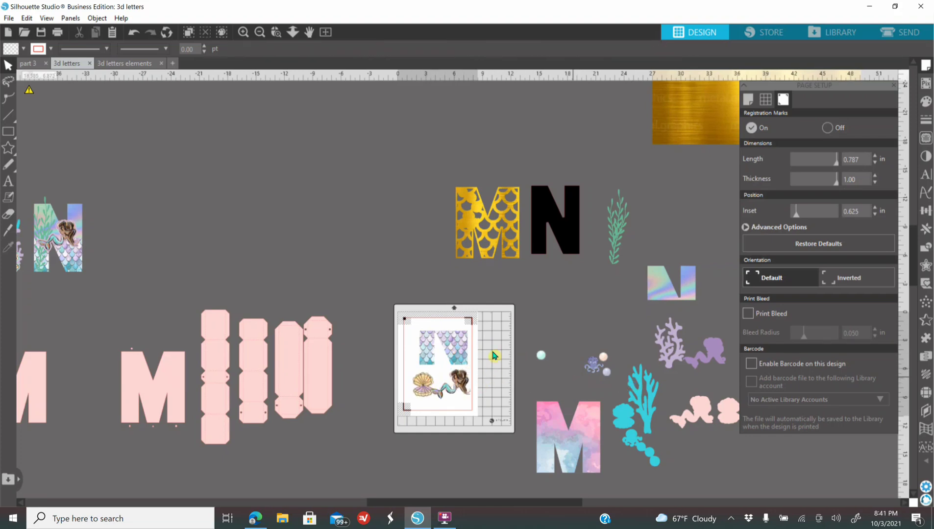
Step: Preview the print and set the printing preferences to Paper Tray and Presentation Paper Matte, then exit without printing
left_click(56, 33)
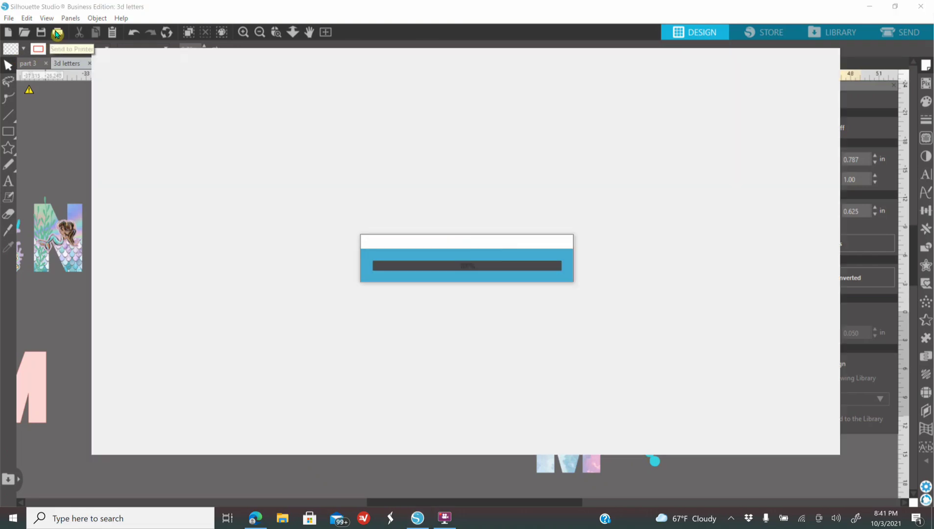
left_click(725, 437)
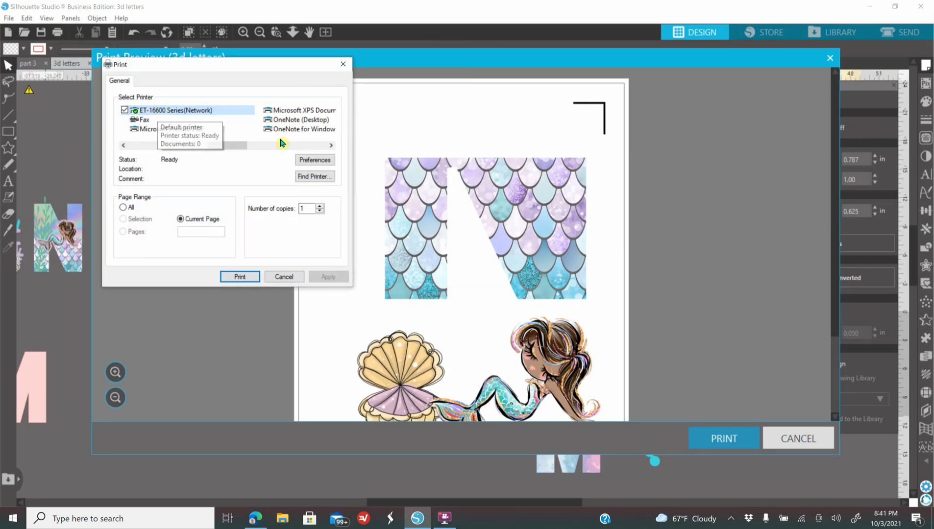
left_click(312, 164)
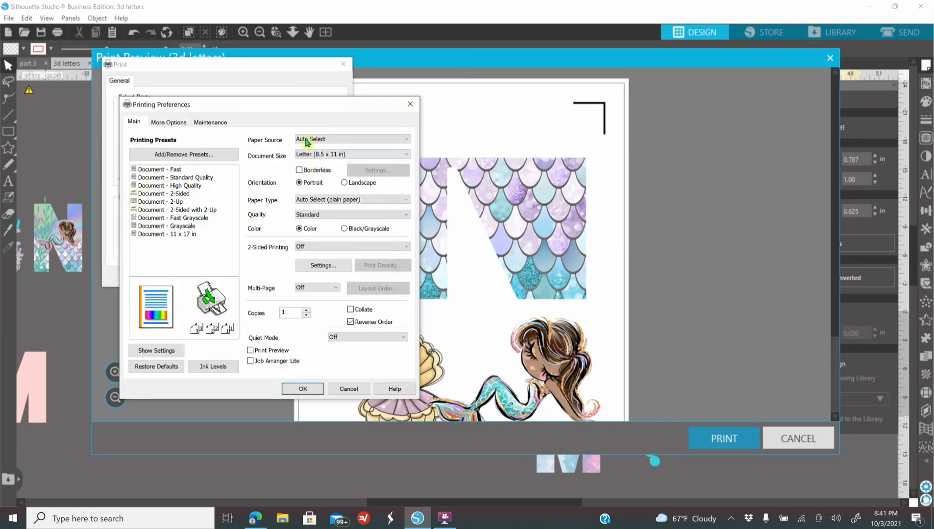
left_click(306, 142)
left_click(324, 155)
left_click(315, 199)
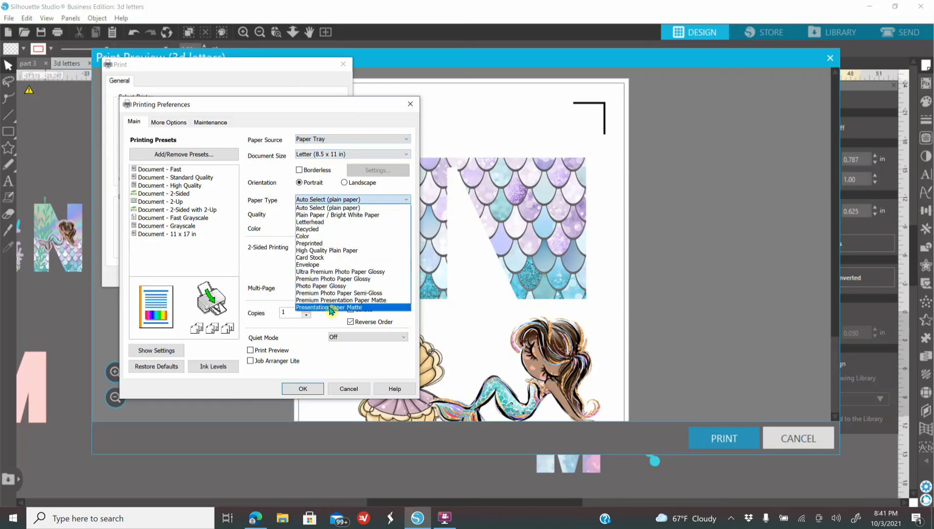
left_click(331, 309)
left_click(303, 390)
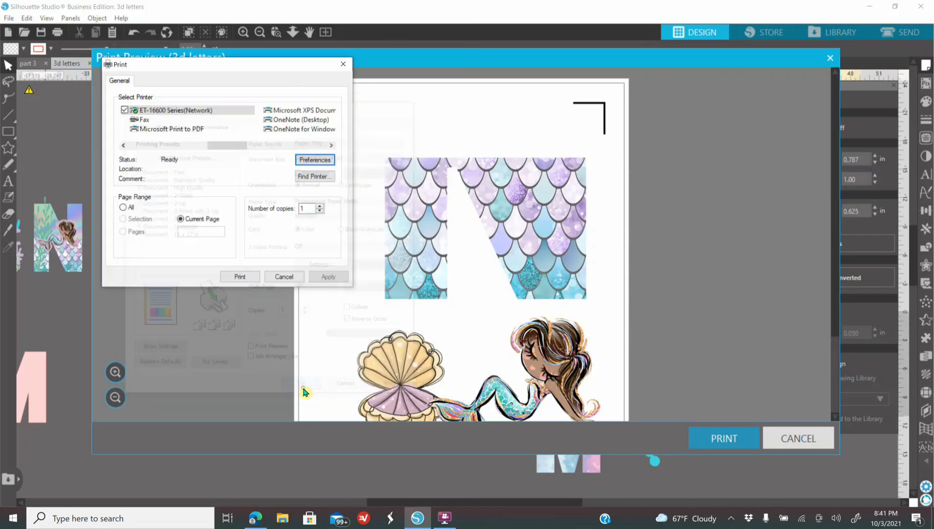
left_click(344, 64)
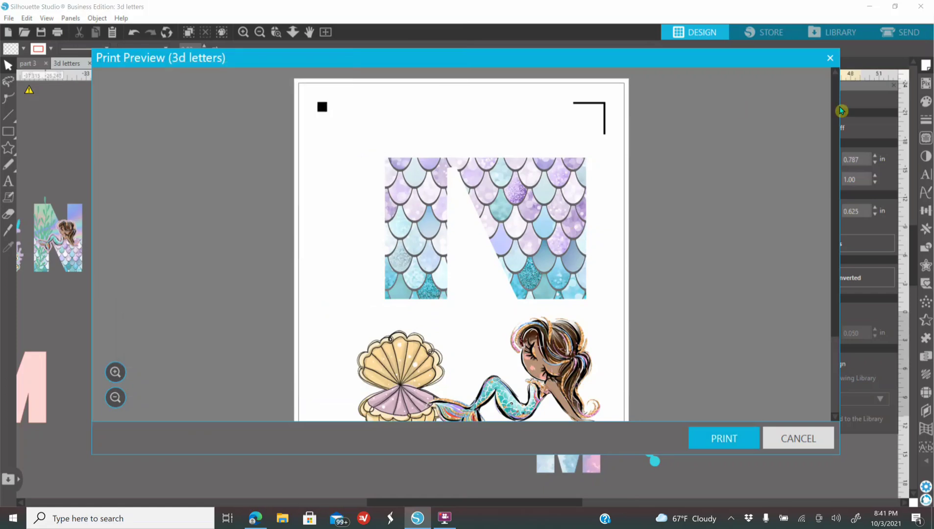
left_click(832, 61)
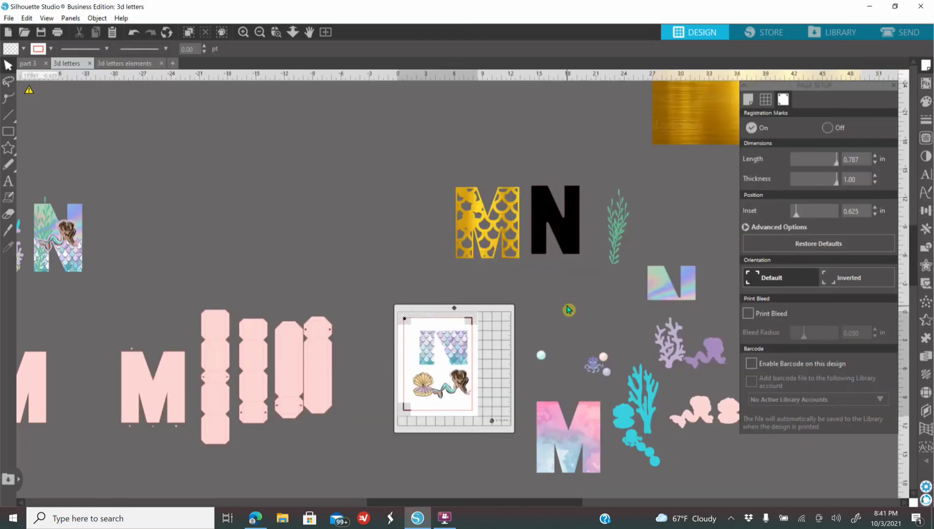
Step: Check the cut lines in the send view, then move the scale N, clam and mermaid back off the page
left_click(902, 32)
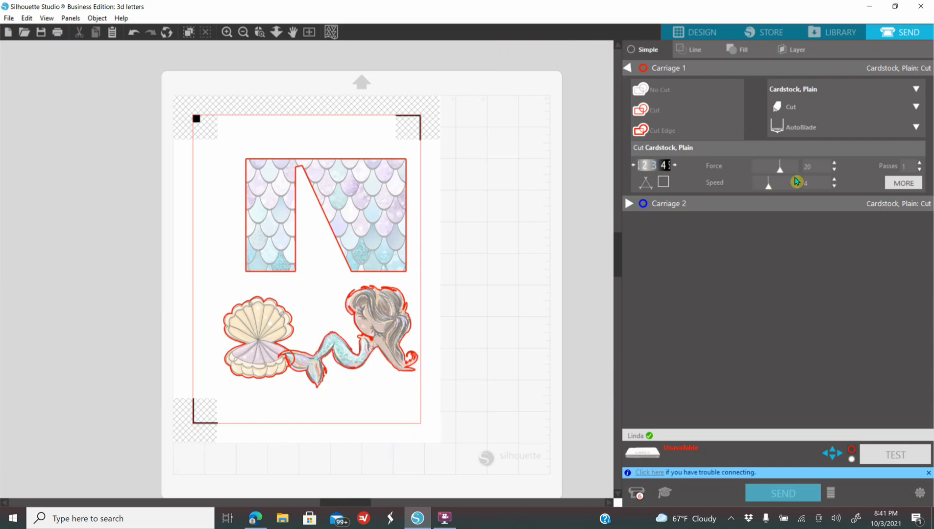
left_click(695, 32)
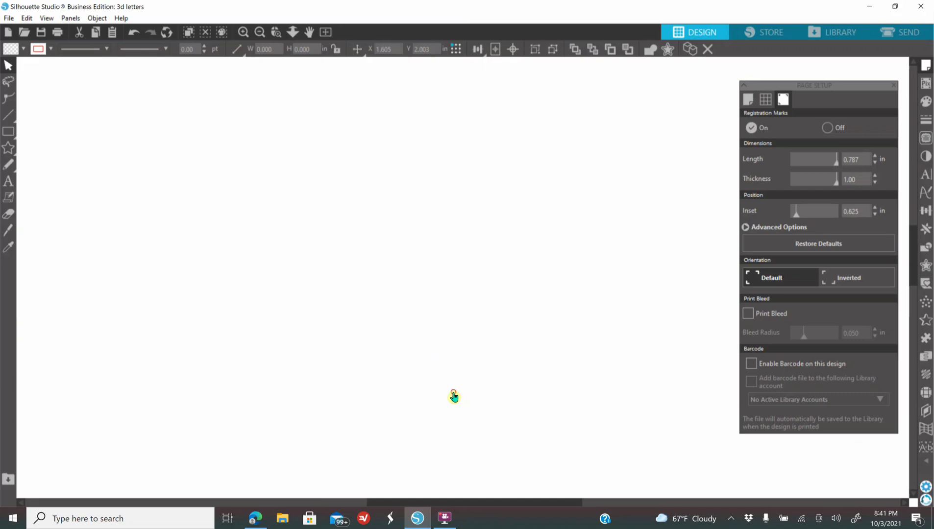
left_click_drag(452, 395, 589, 352)
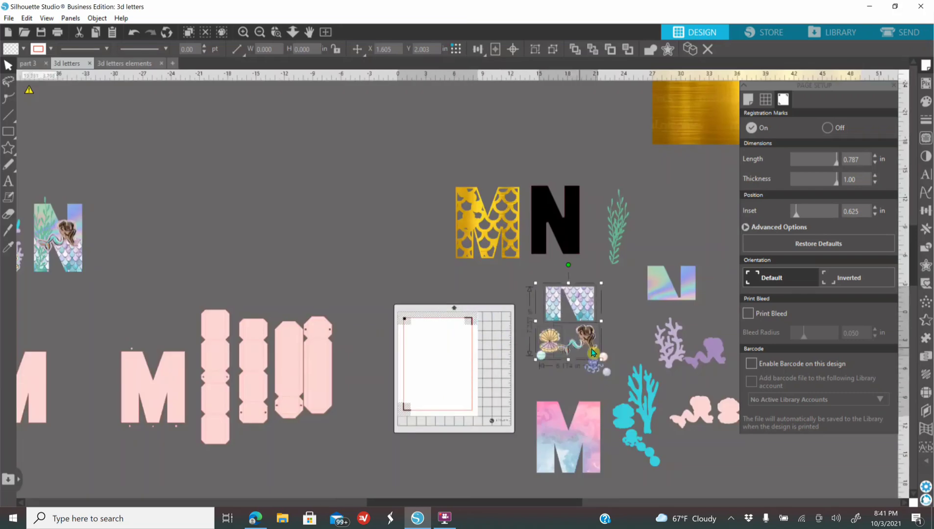
Step: Turn off the registration marks and set the media size to 12x12
left_click(827, 128)
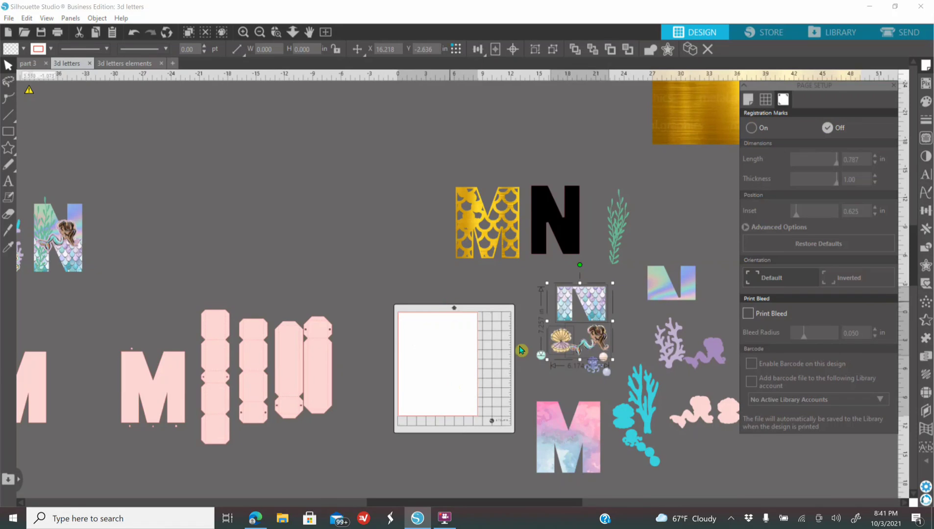
left_click(747, 99)
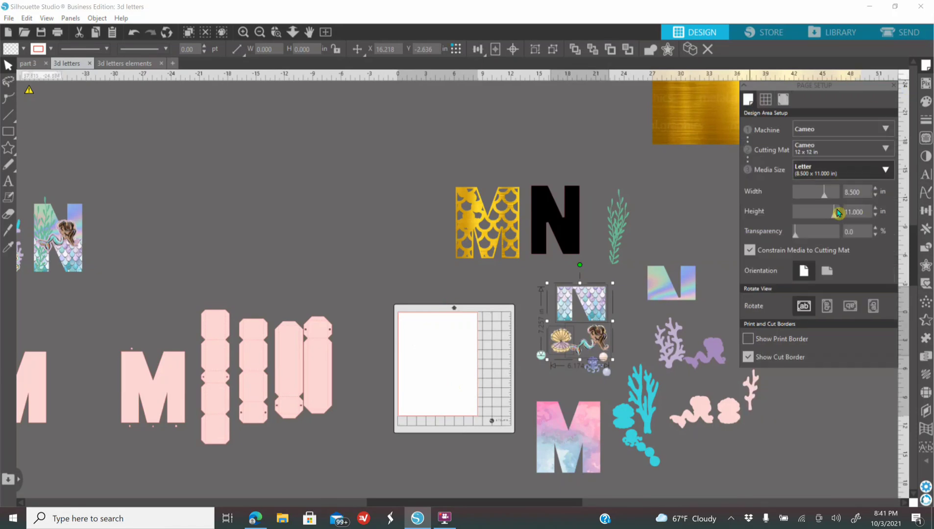
left_click(843, 176)
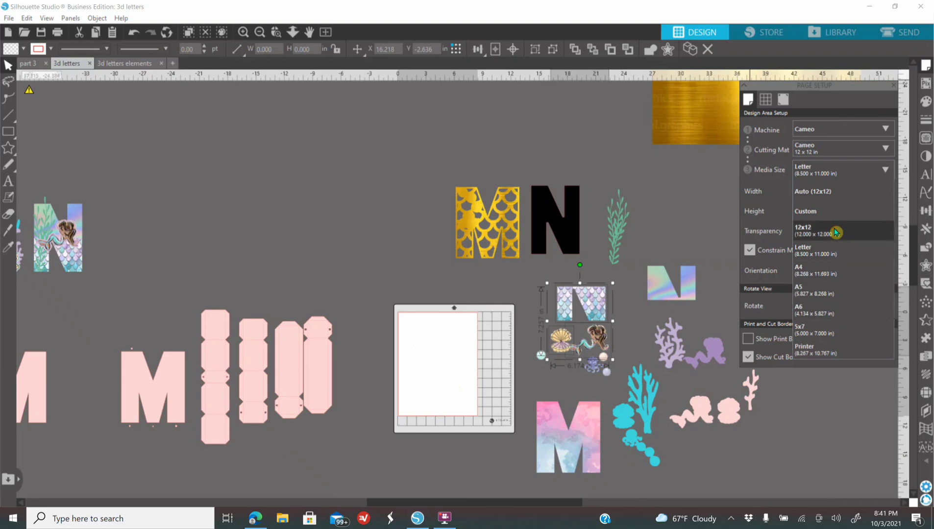
left_click(835, 233)
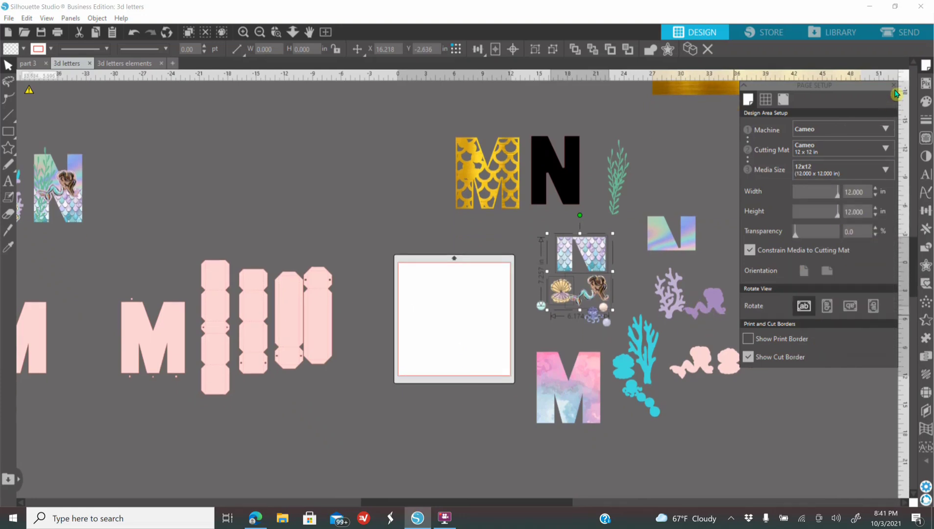
Step: Nudge the pink side strips of the M box down and move the far pink M closer to the other pink M
left_click(893, 86)
left_click(214, 347)
mouse_move(254, 334)
left_mouse_down()
mouse_move(443, 334)
mouse_move(434, 344)
mouse_move(263, 335)
mouse_move(257, 348)
left_mouse_up()
left_click_drag(38, 357, 98, 356)
left_click(440, 352)
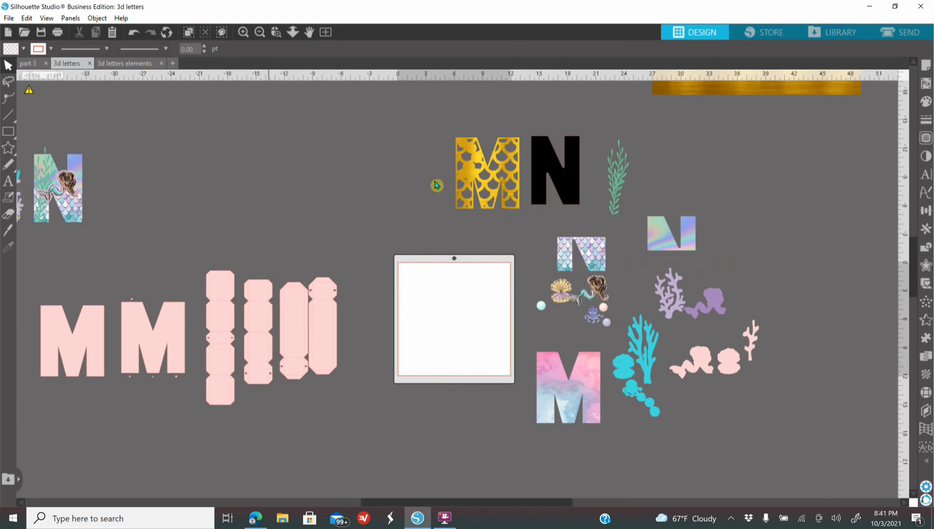
Step: Place the mermaid and clam side by side along the upper edge of the page and fill both with solid black
left_click(259, 32)
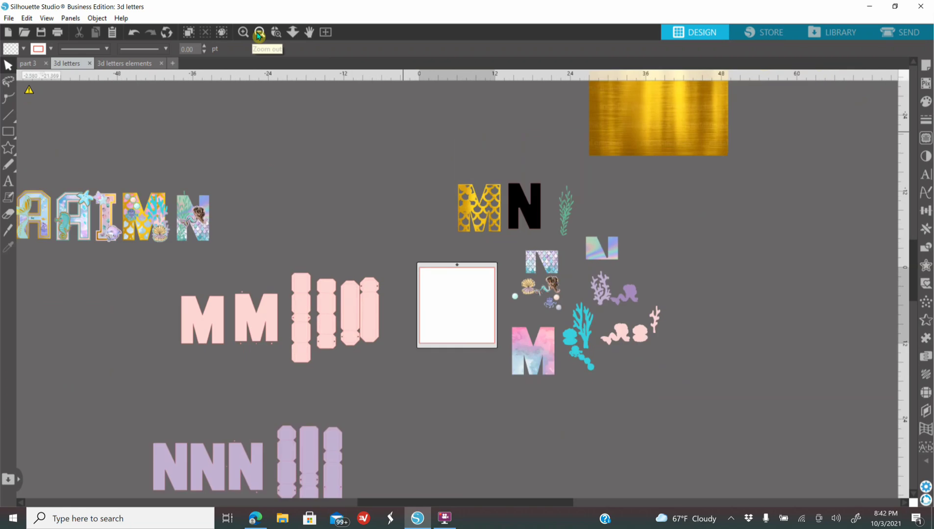
left_click(243, 33)
left_click(244, 32)
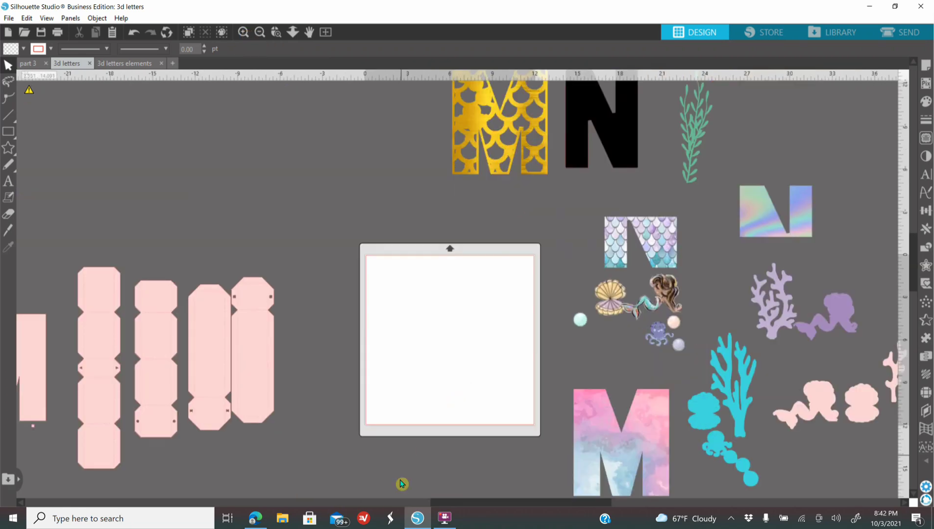
left_click_drag(459, 504, 497, 503)
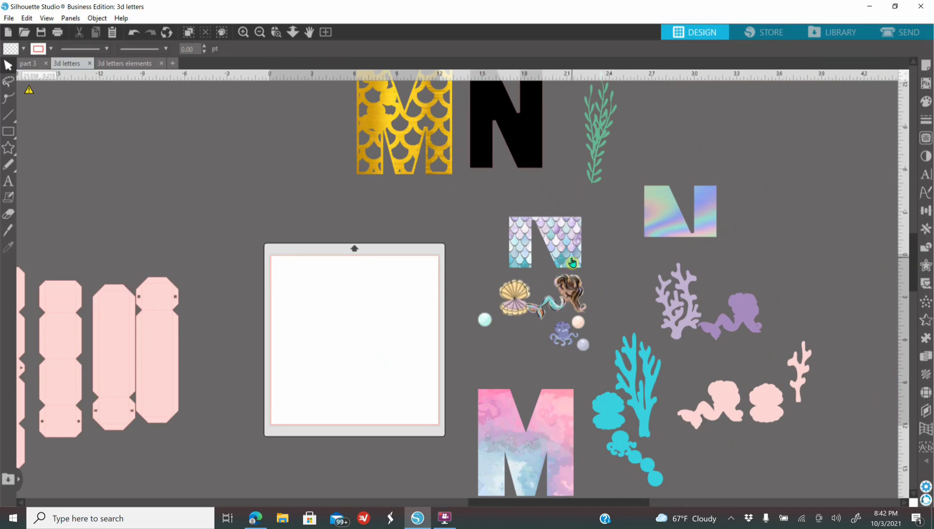
left_click_drag(566, 300, 314, 284)
left_click(331, 336)
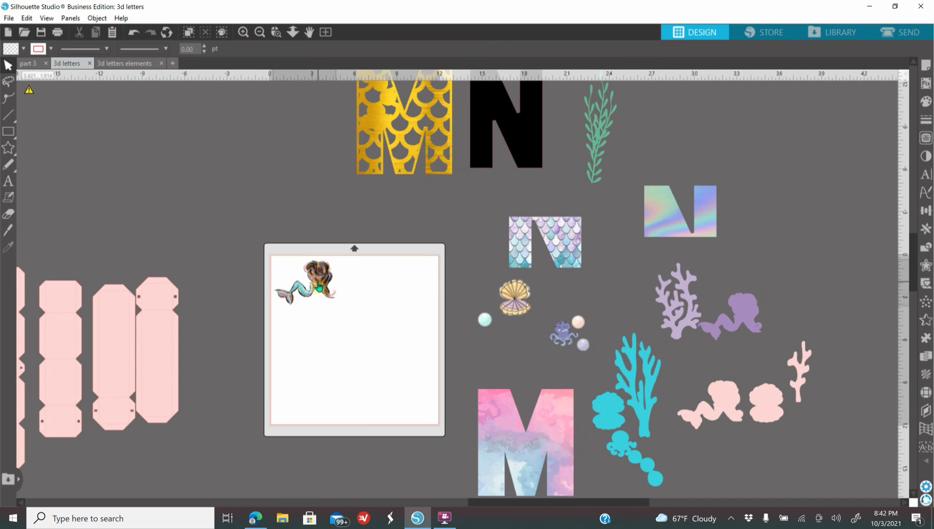
left_click(319, 287)
left_click(925, 102)
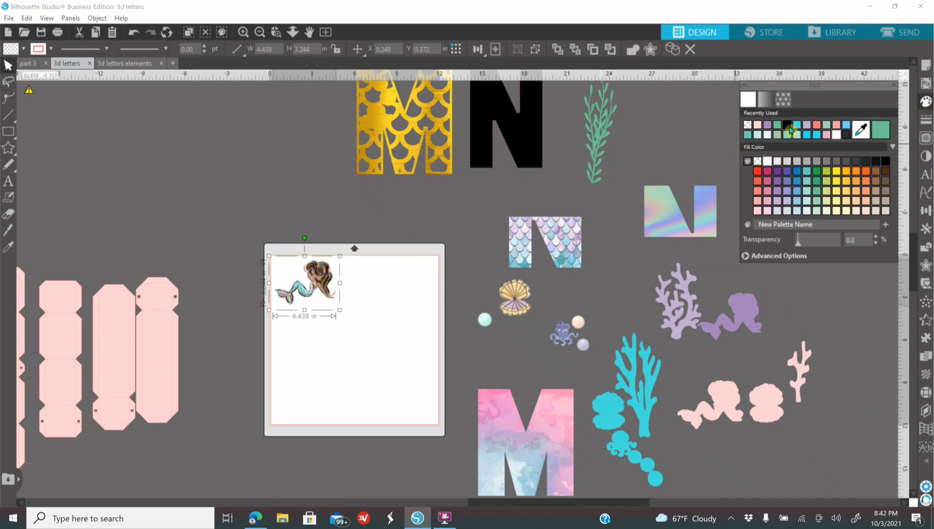
left_click(787, 126)
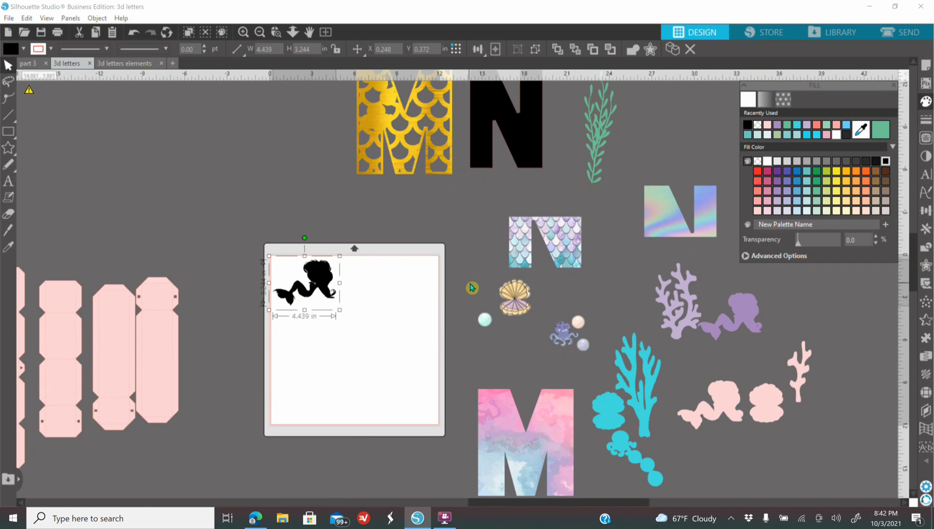
left_click_drag(514, 313, 363, 277)
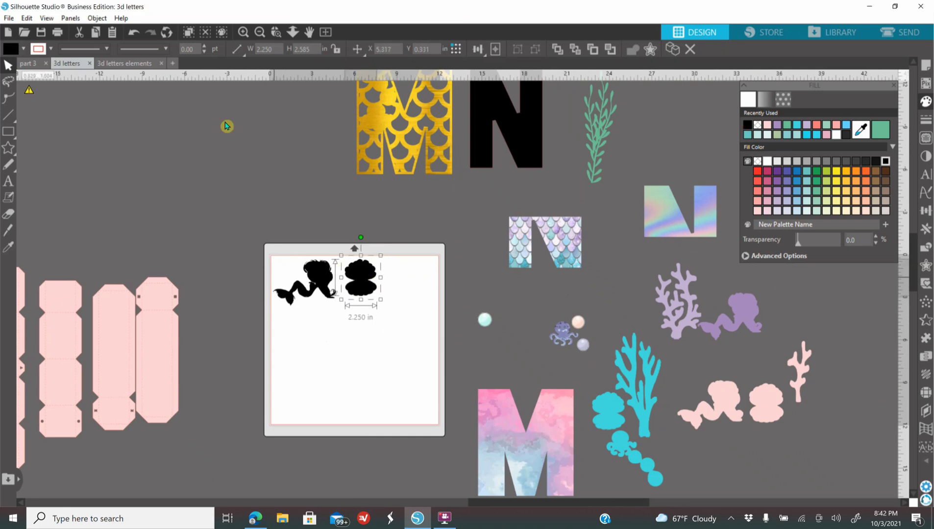
Step: Undo the black fills and the clam's move, then move the mermaid off the page to just above the marble M
left_click(235, 50)
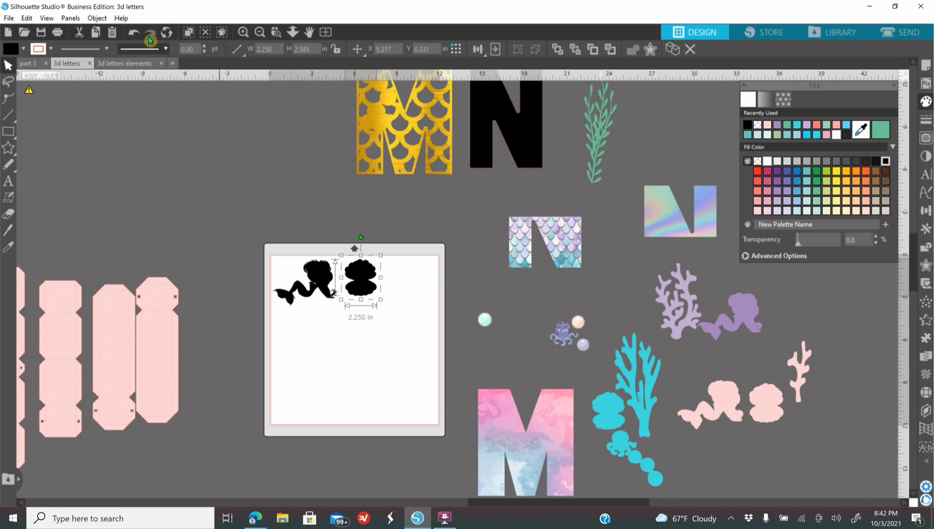
left_click(134, 37)
left_click(134, 36)
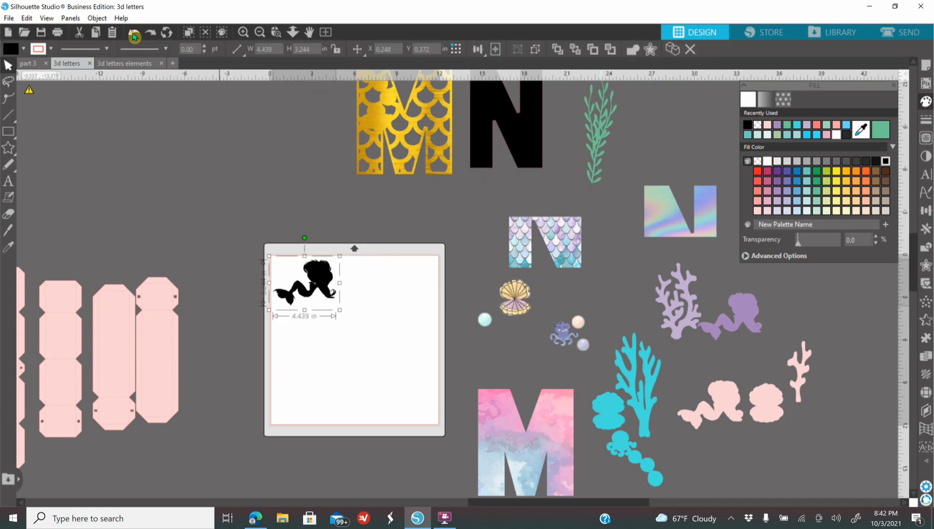
left_click(133, 36)
left_click_drag(295, 264, 523, 357)
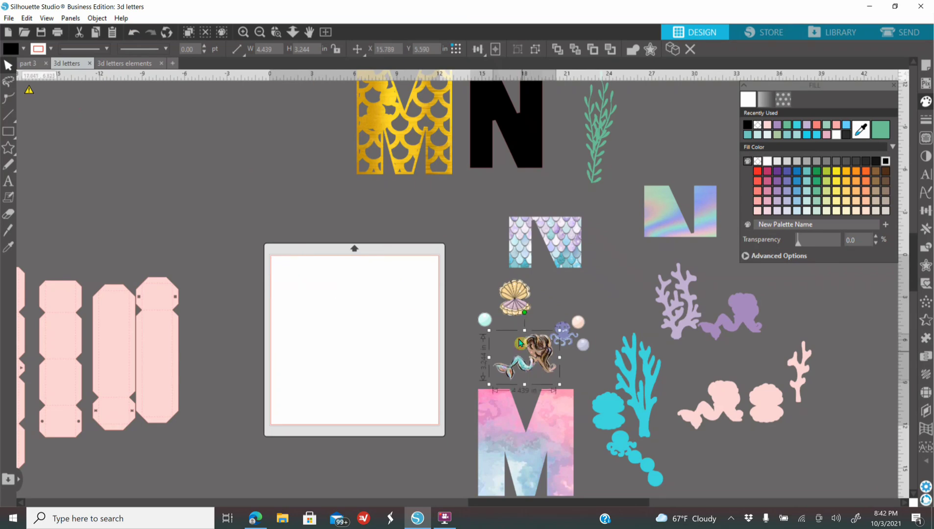
left_click(258, 34)
left_click(258, 34)
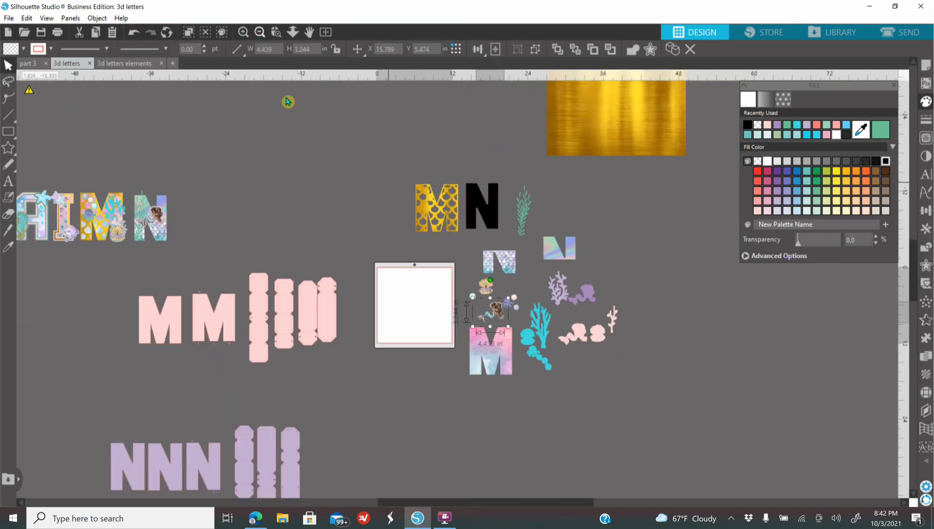
left_click(258, 35)
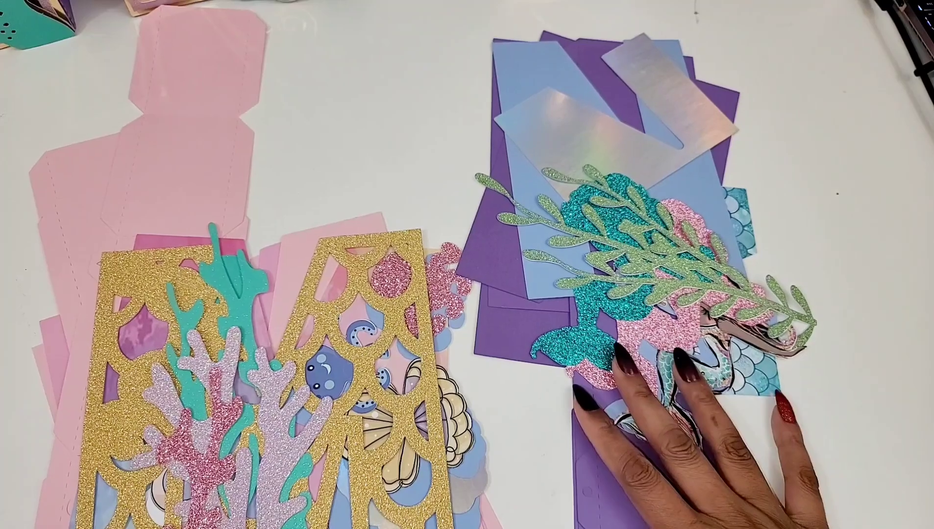